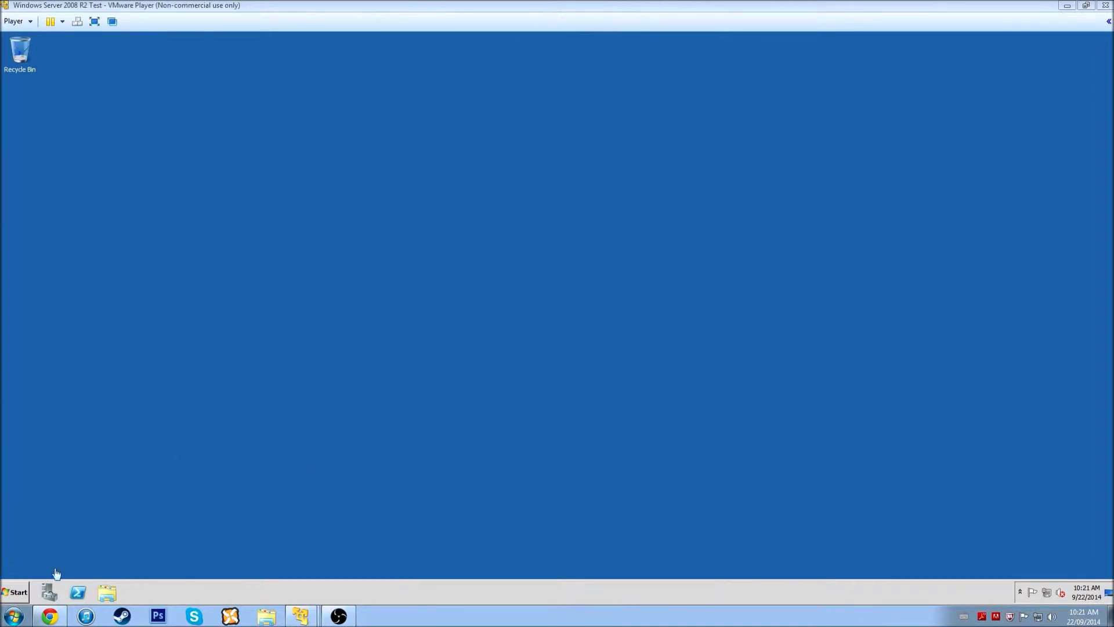
# Open the Local Group Policy Editor by running gpedit.msc.
pyautogui.click(18, 590)
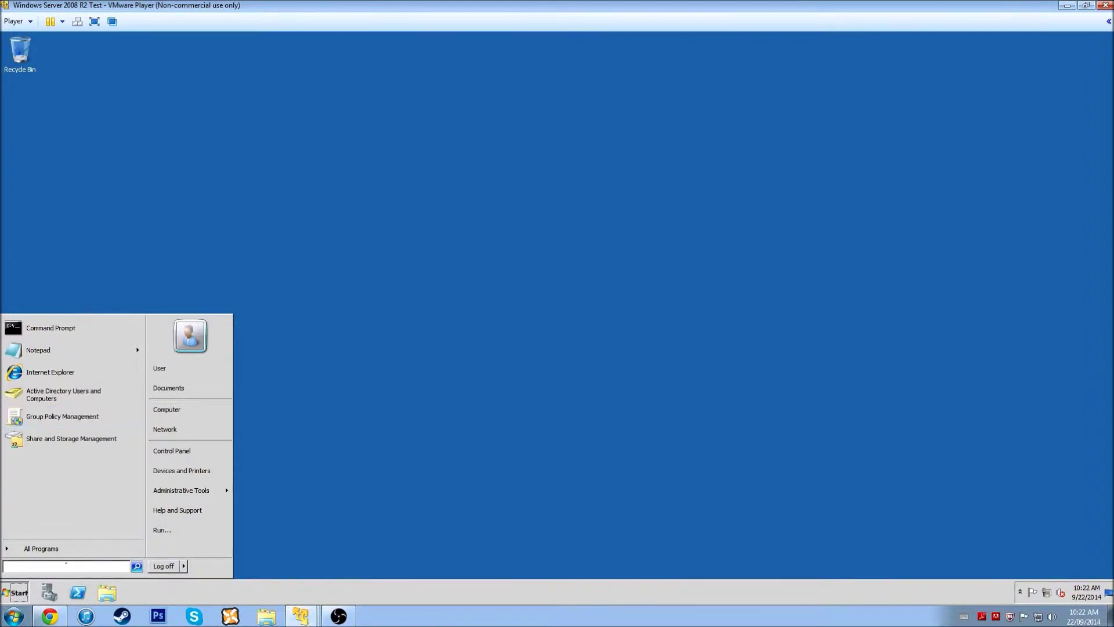
pyautogui.write('gp')
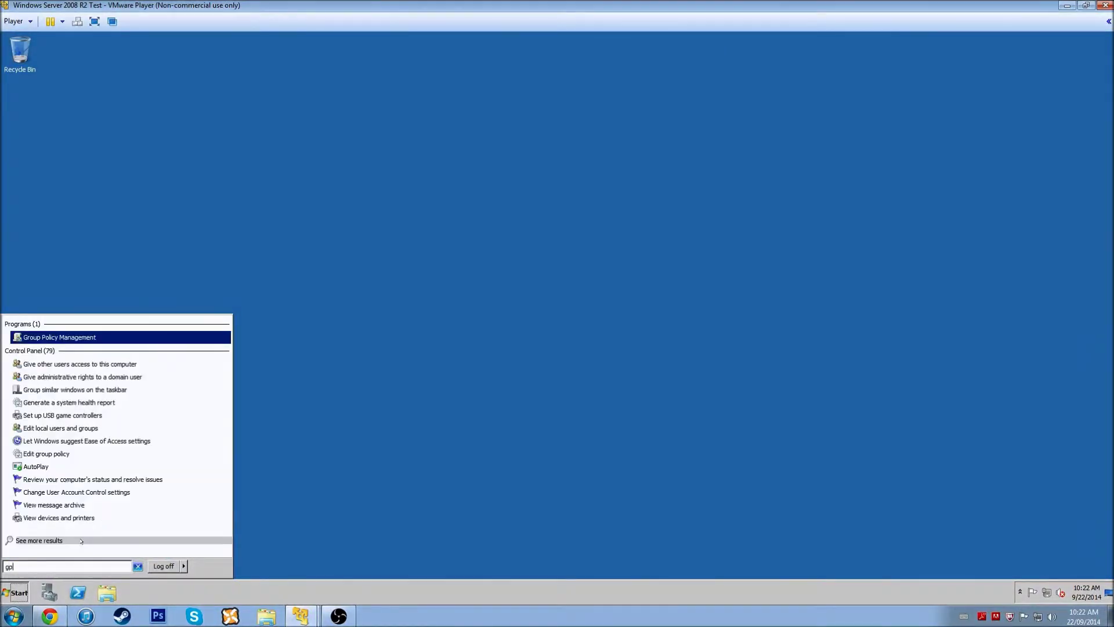
pyautogui.write('edit.msc')
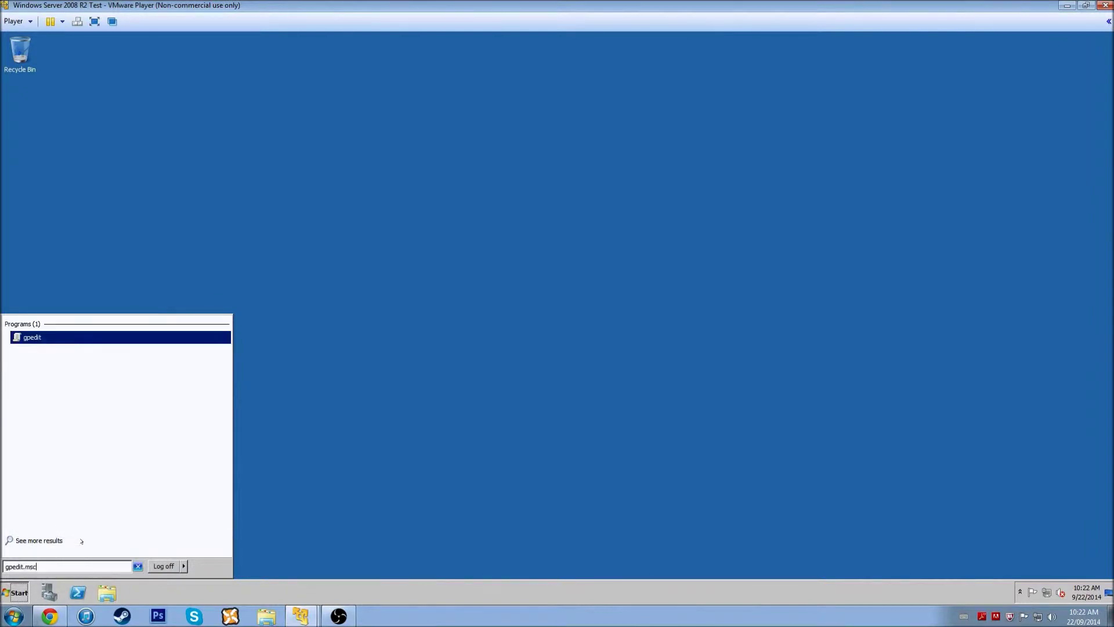
pyautogui.press('Return')
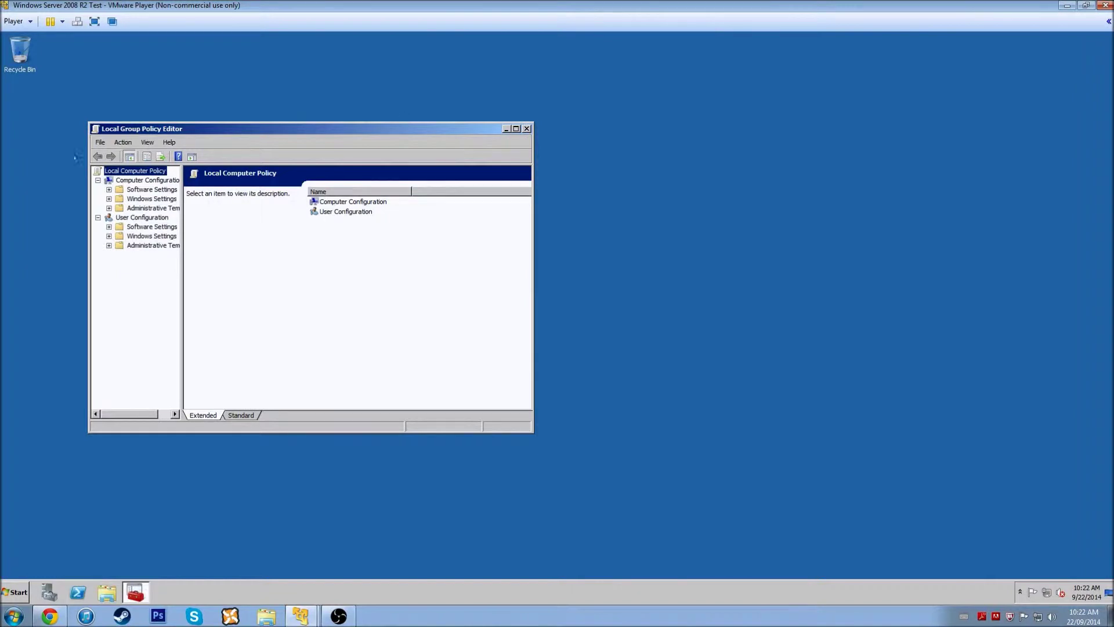
# Go to the Password Policy under Computer Configuration, Windows Settings, Security Settings, Account Policies.
pyautogui.click(140, 199)
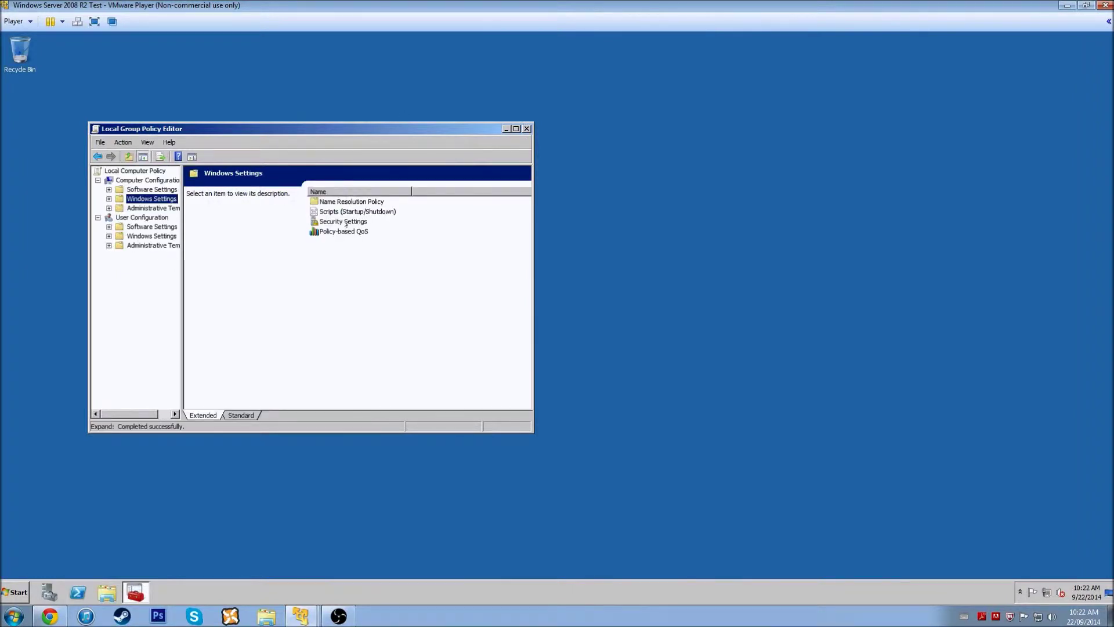
pyautogui.doubleClick(348, 222)
pyautogui.doubleClick(230, 181)
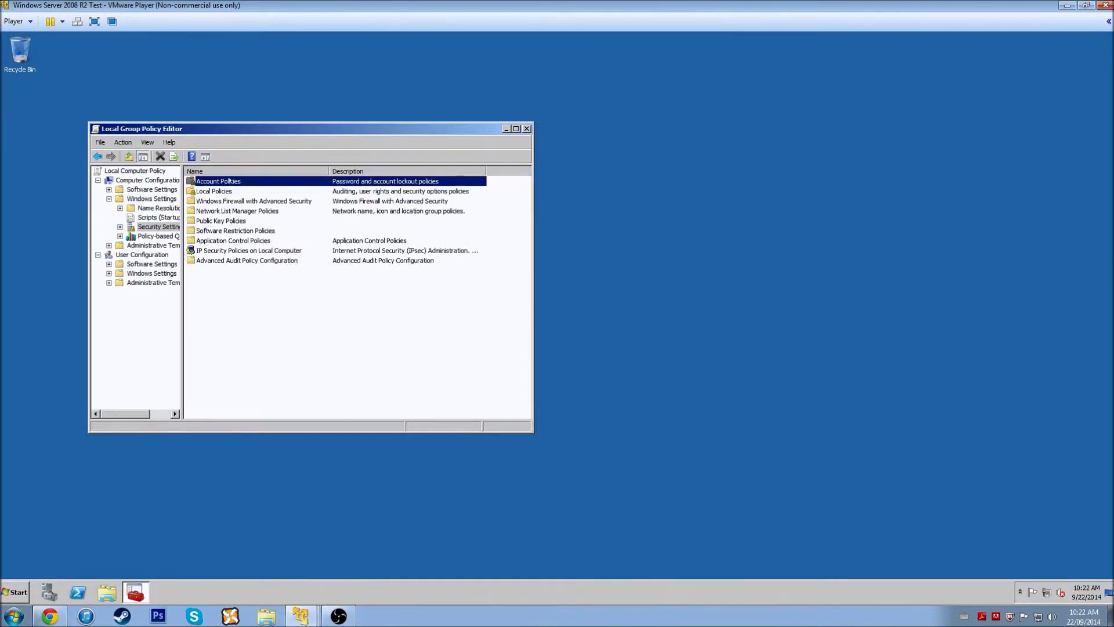
pyautogui.doubleClick(230, 181)
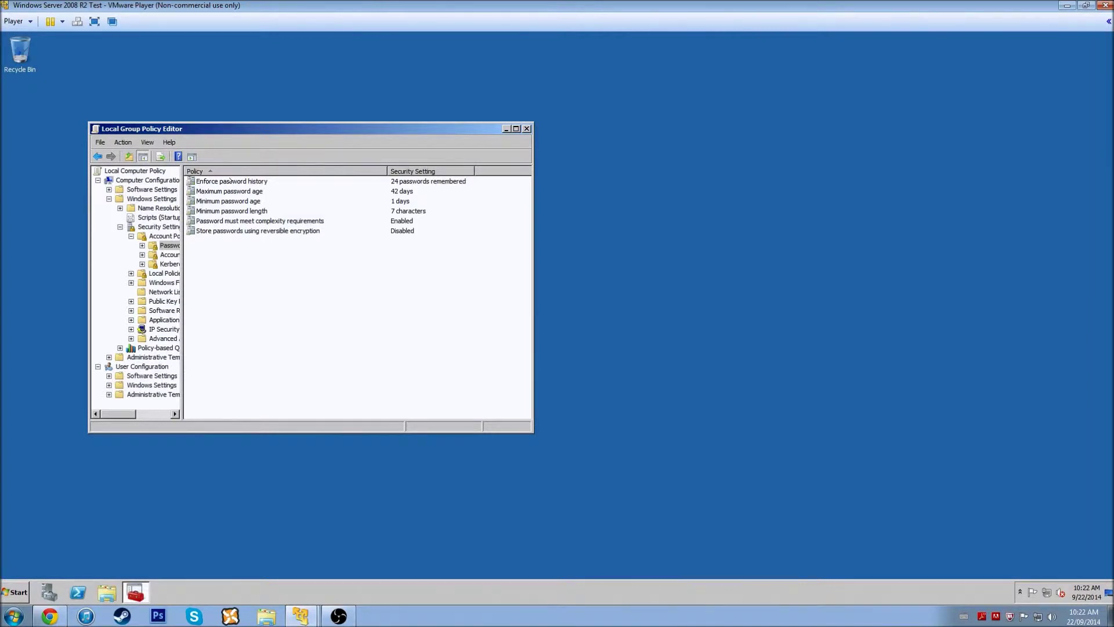
# Check whether the password history, complexity requirements and reversible encryption policies can be edited in their properties.
pyautogui.doubleClick(231, 181)
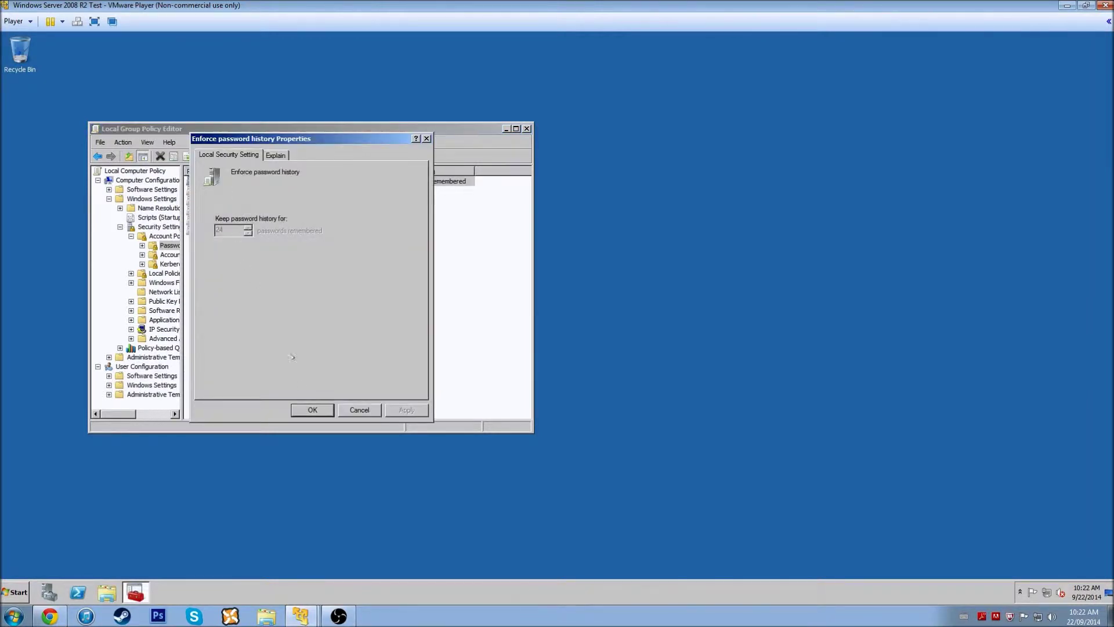
pyautogui.click(312, 410)
pyautogui.doubleClick(251, 222)
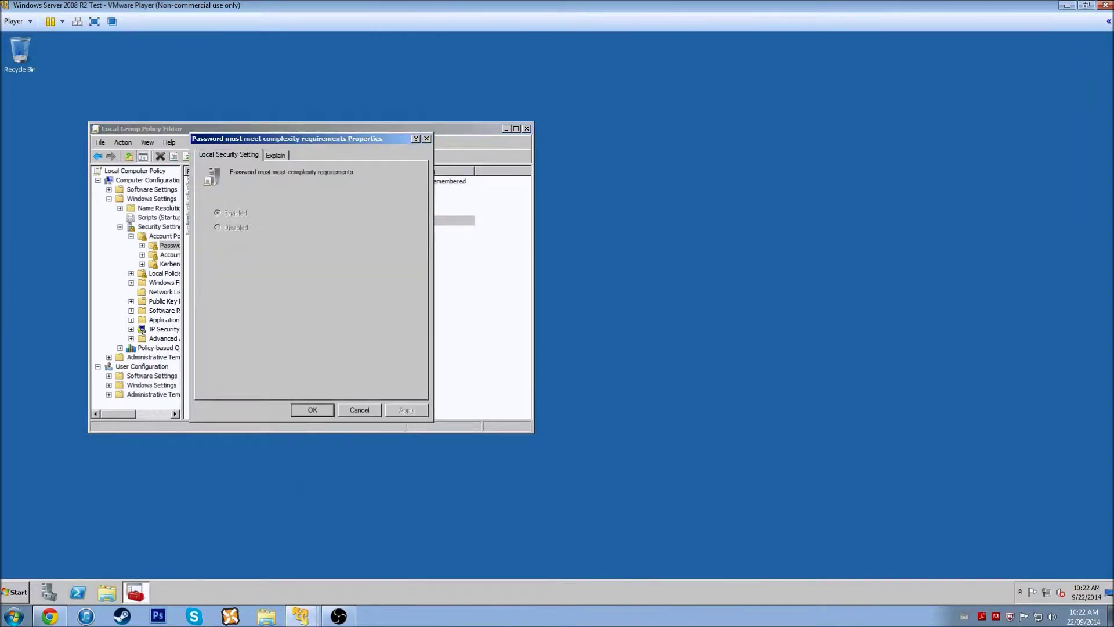
pyautogui.click(312, 409)
pyautogui.doubleClick(230, 230)
pyautogui.click(313, 411)
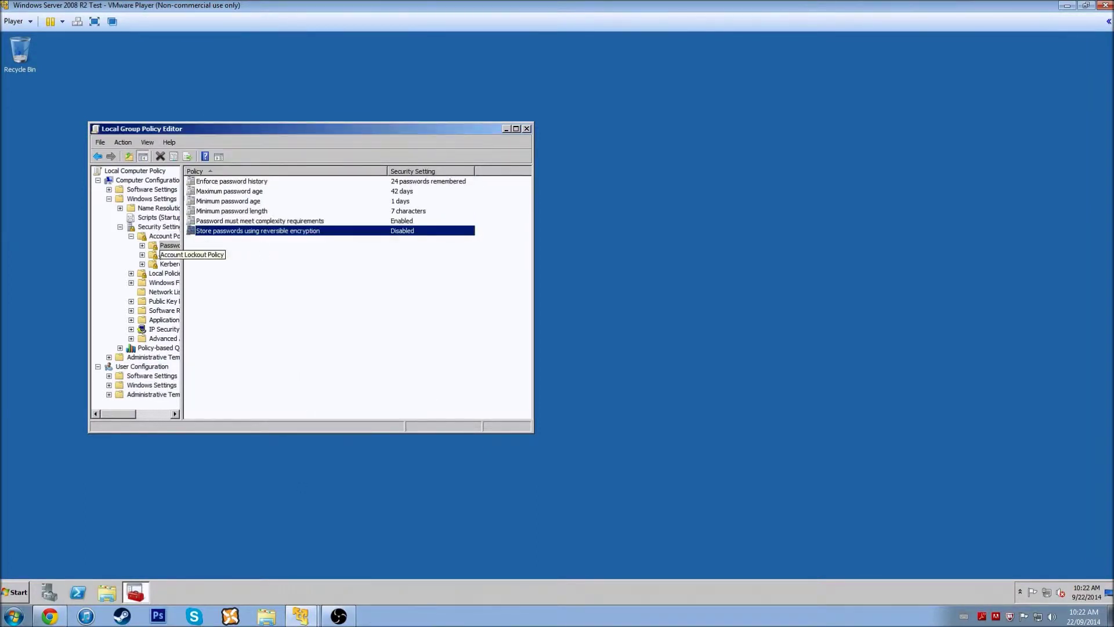
# Inspect the Account lockout threshold properties in the Account Lockout Policy.
pyautogui.click(169, 254)
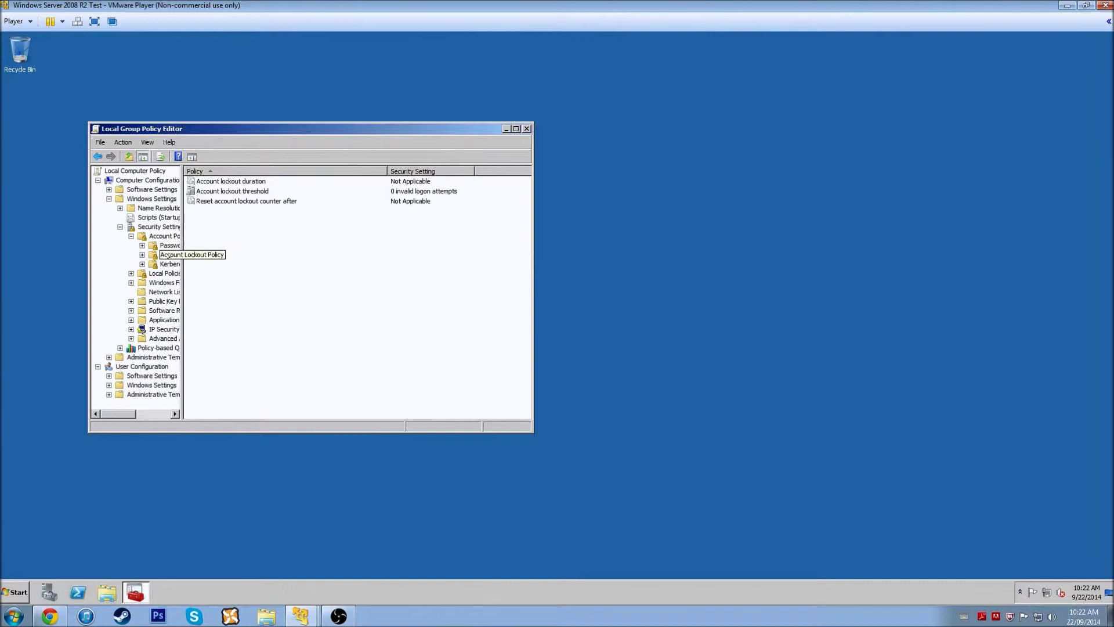
pyautogui.doubleClick(248, 192)
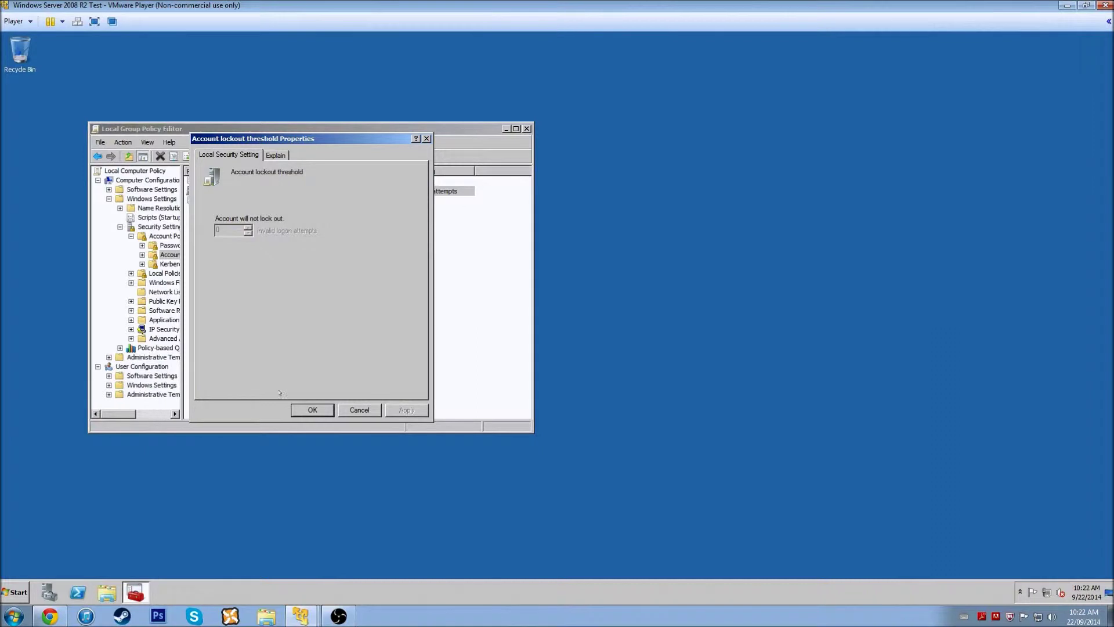
pyautogui.click(305, 406)
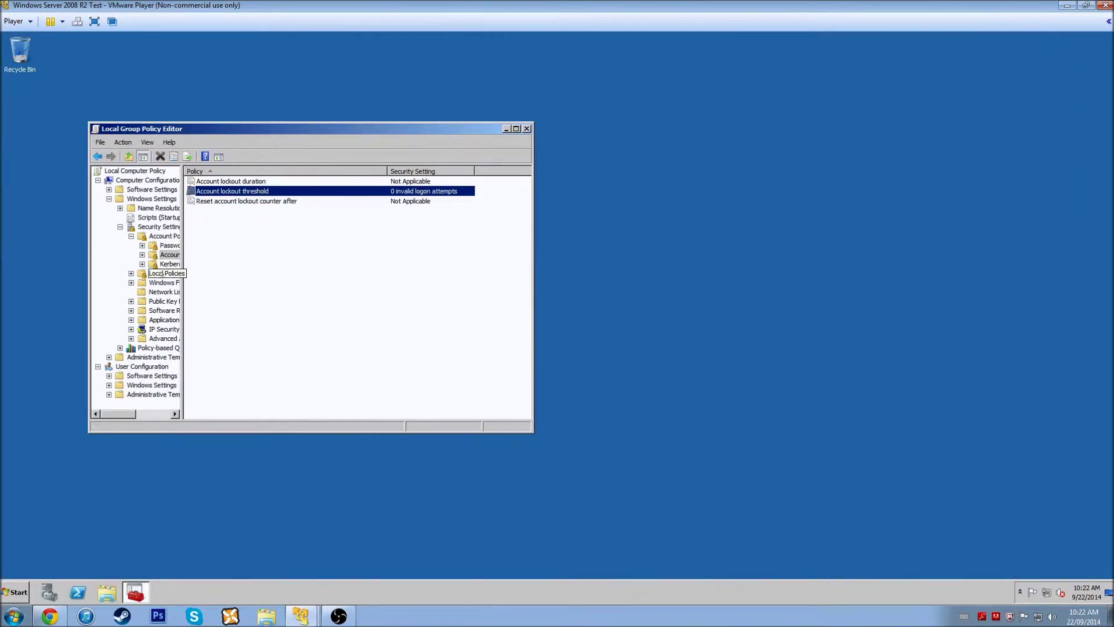
# Inspect the Audit account management properties in the Audit Policy under Local Policies.
pyautogui.click(161, 274)
pyautogui.doubleClick(220, 182)
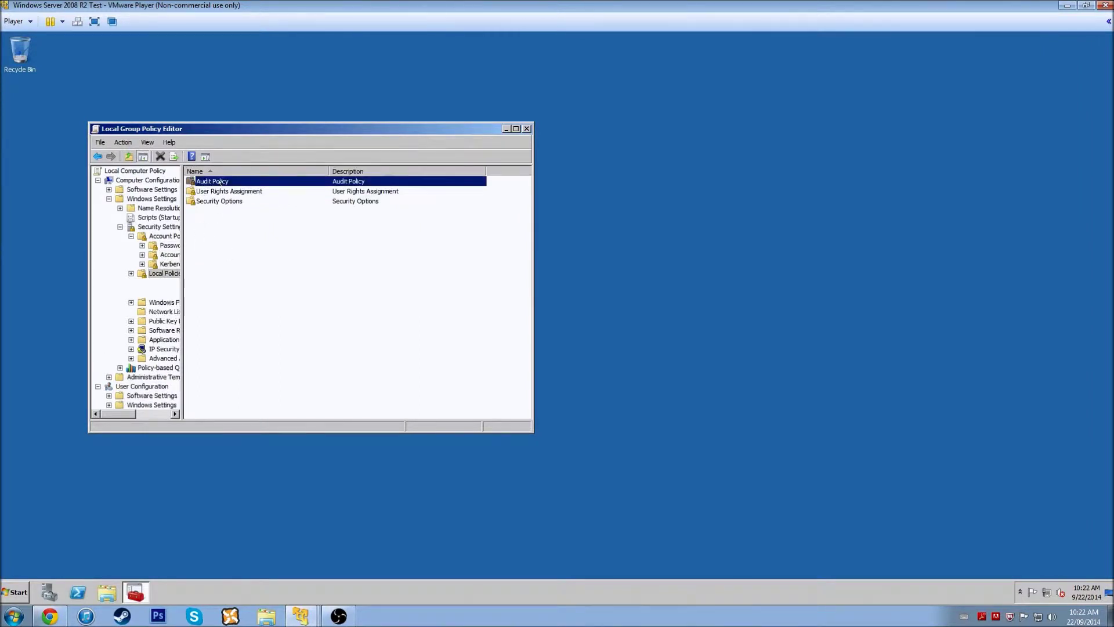
pyautogui.doubleClick(227, 191)
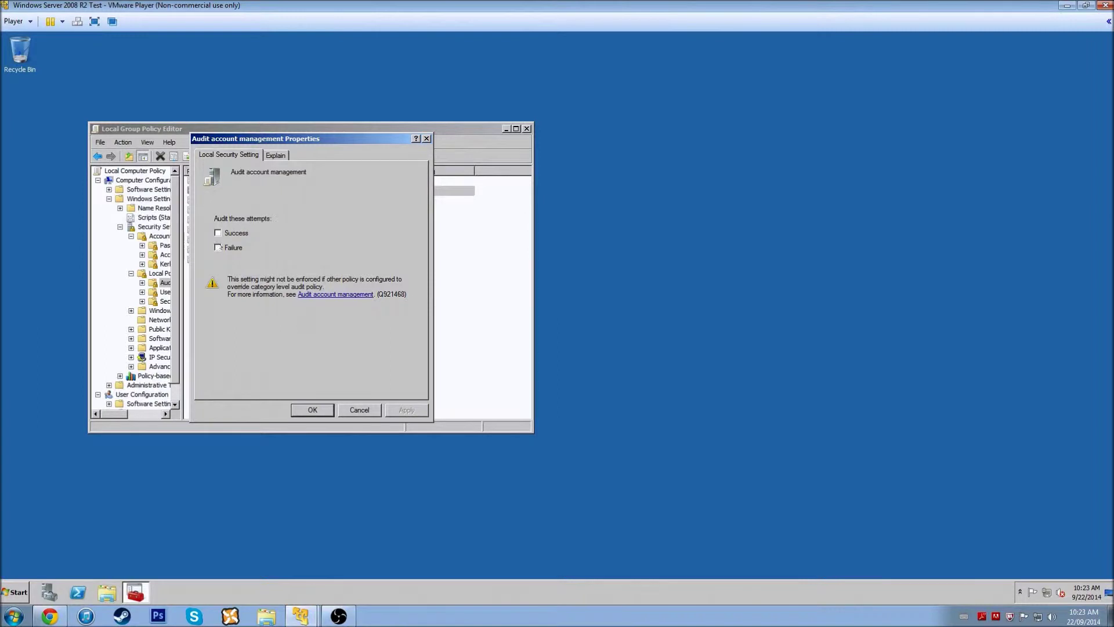
pyautogui.click(313, 409)
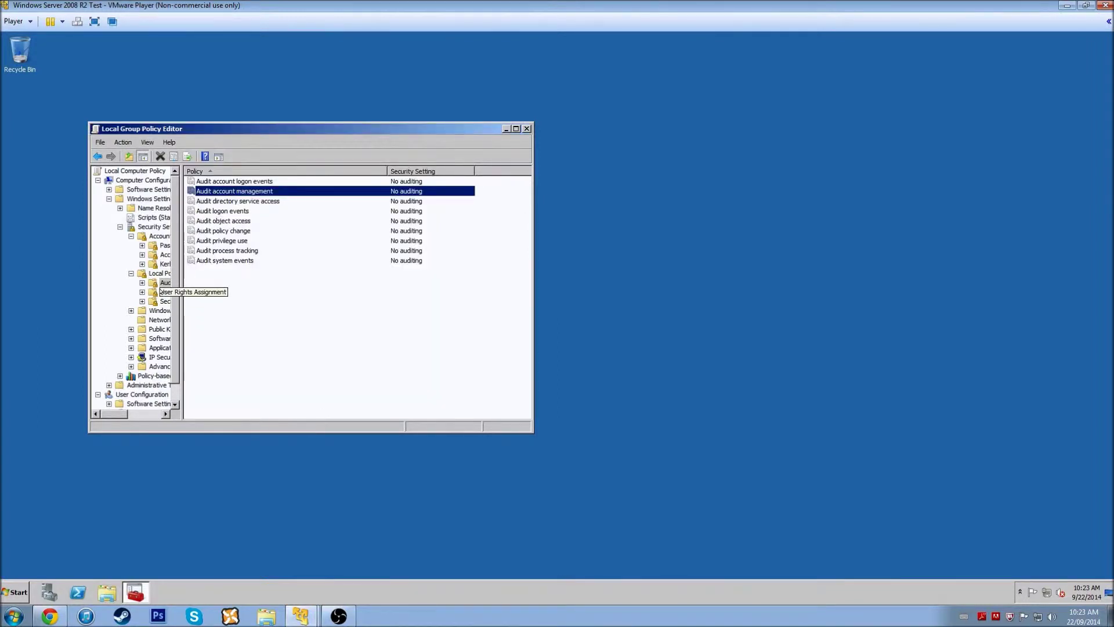
# Under User Rights Assignment, check that users or groups can be added to Access Credential Manager as a trusted caller, without adding any.
pyautogui.click(163, 292)
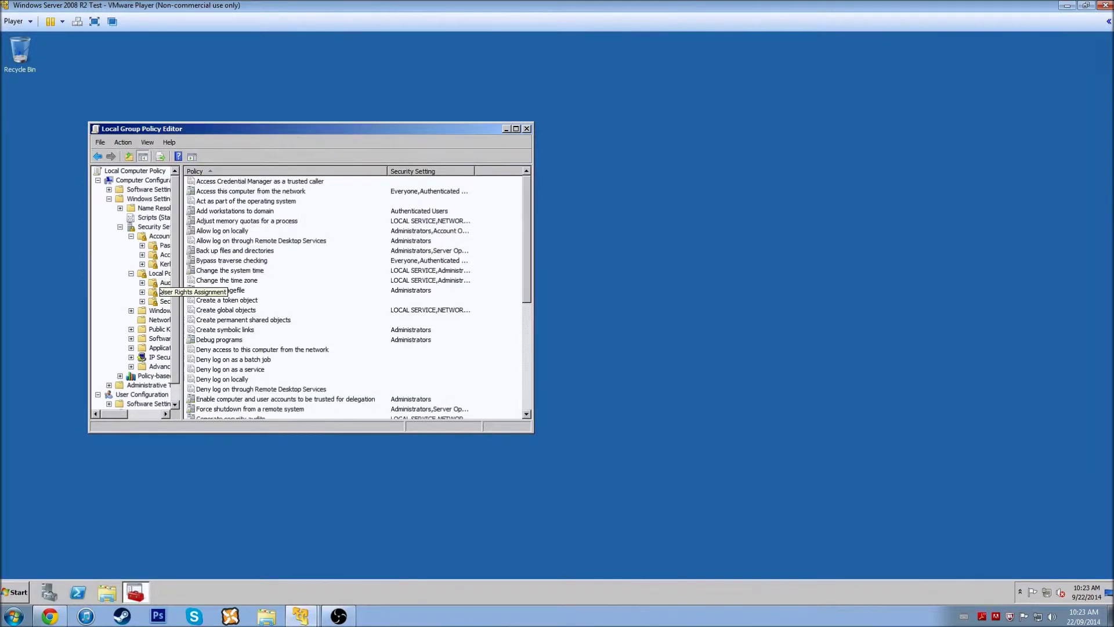
pyautogui.doubleClick(258, 182)
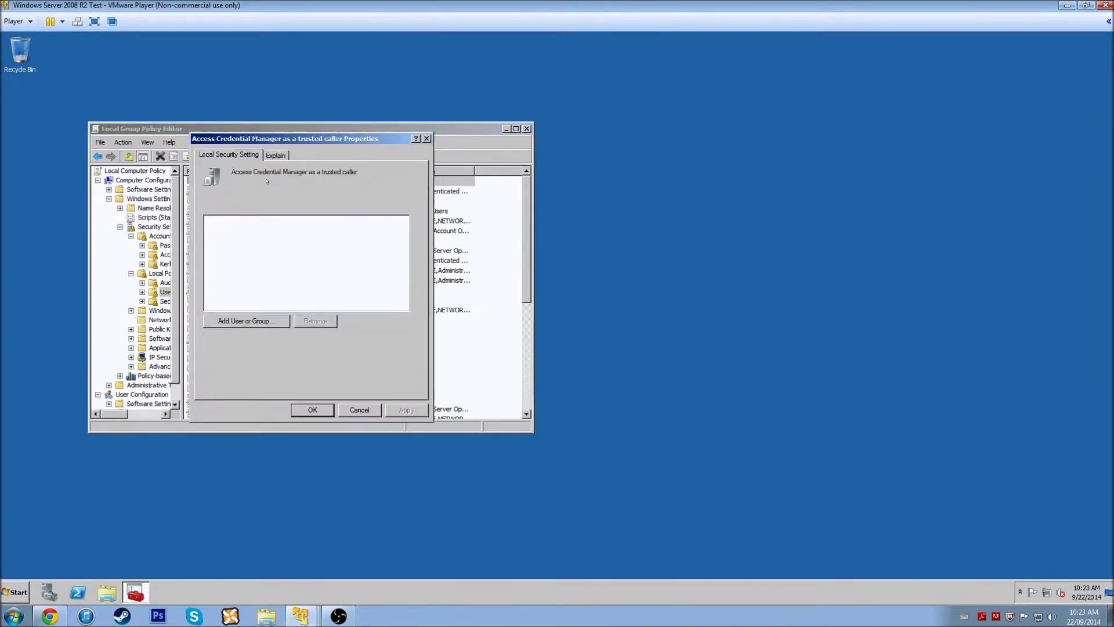
pyautogui.click(249, 321)
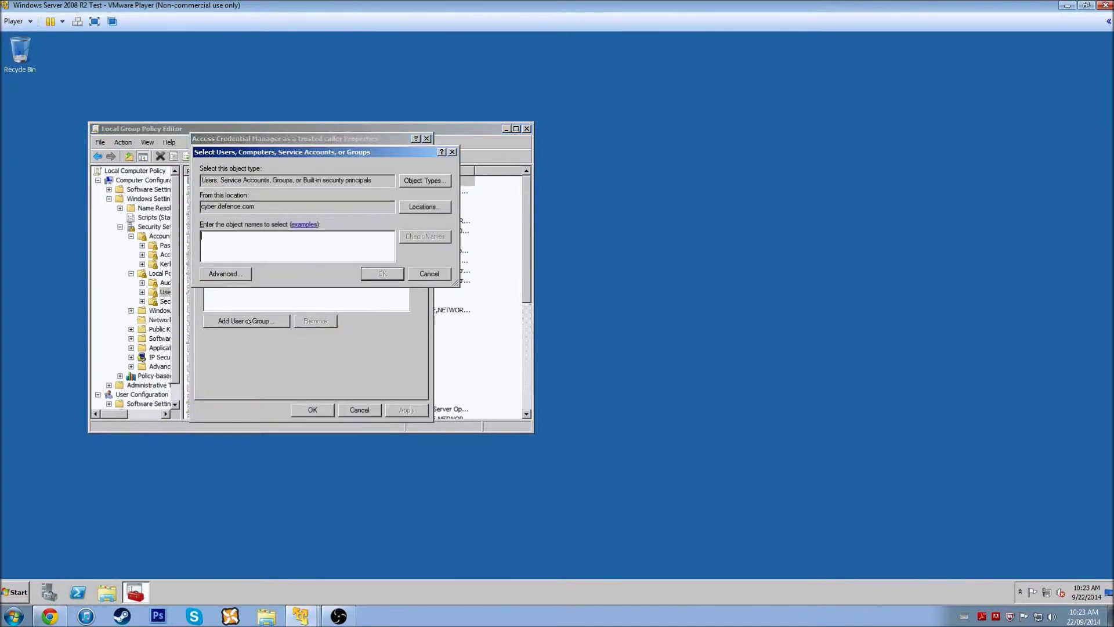
pyautogui.click(429, 273)
pyautogui.click(359, 411)
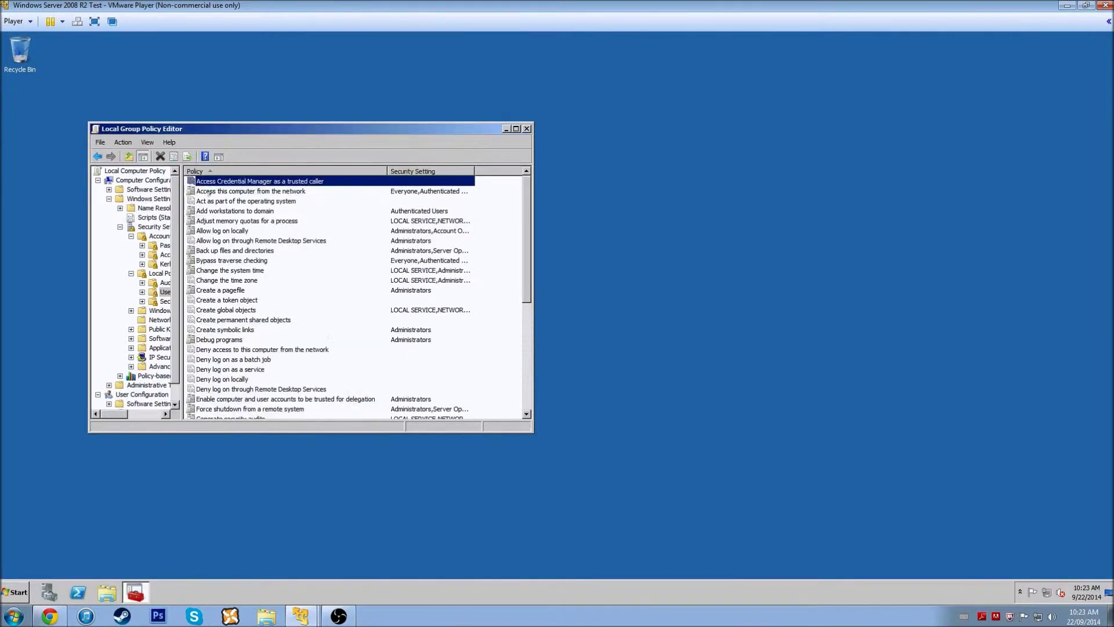
# Compare the properties of Access this computer from the network with those of Act as part of the operating system.
pyautogui.doubleClick(236, 191)
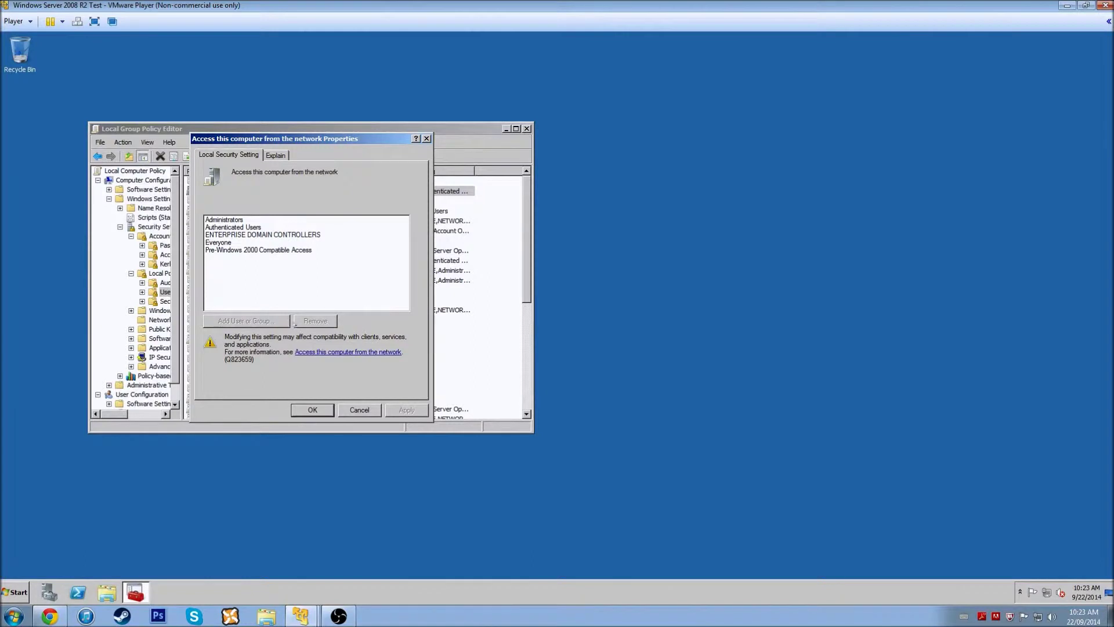
pyautogui.click(320, 404)
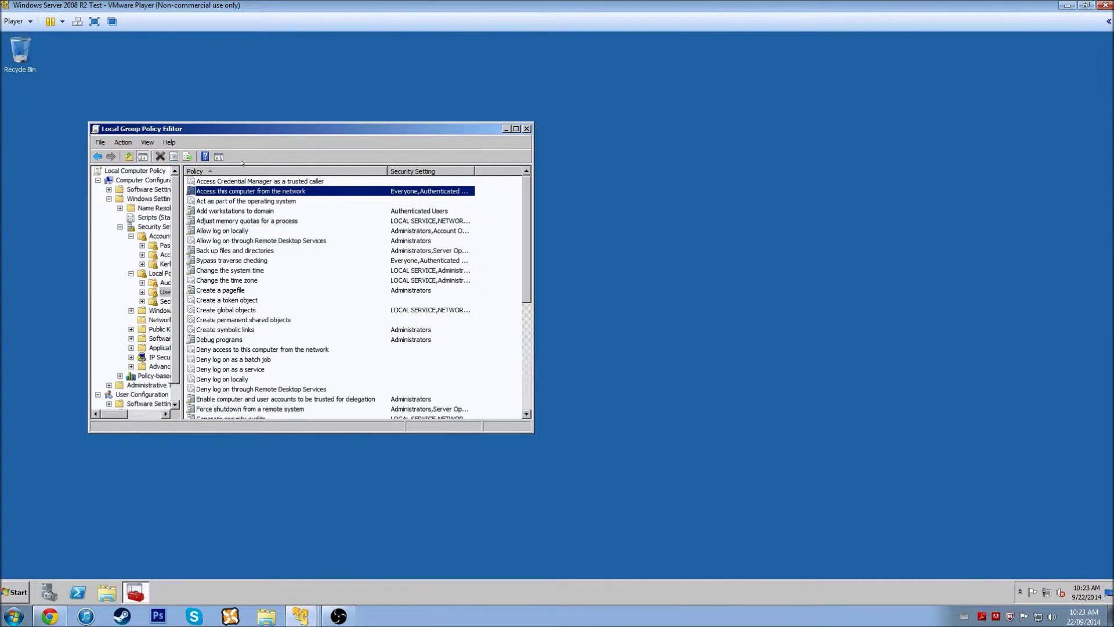
pyautogui.click(198, 181)
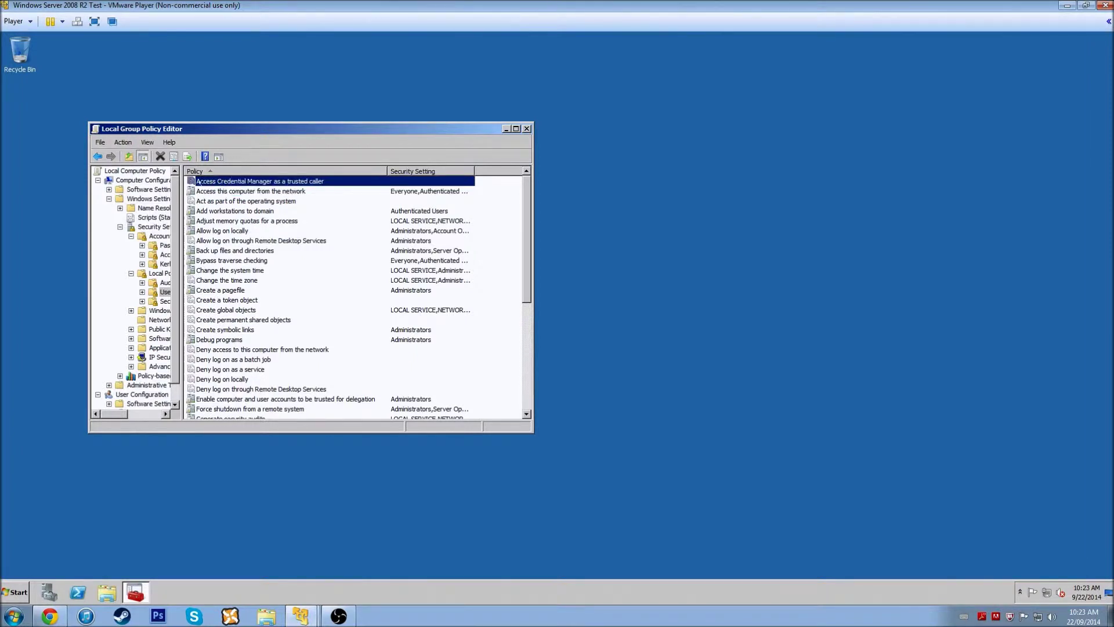
pyautogui.click(190, 200)
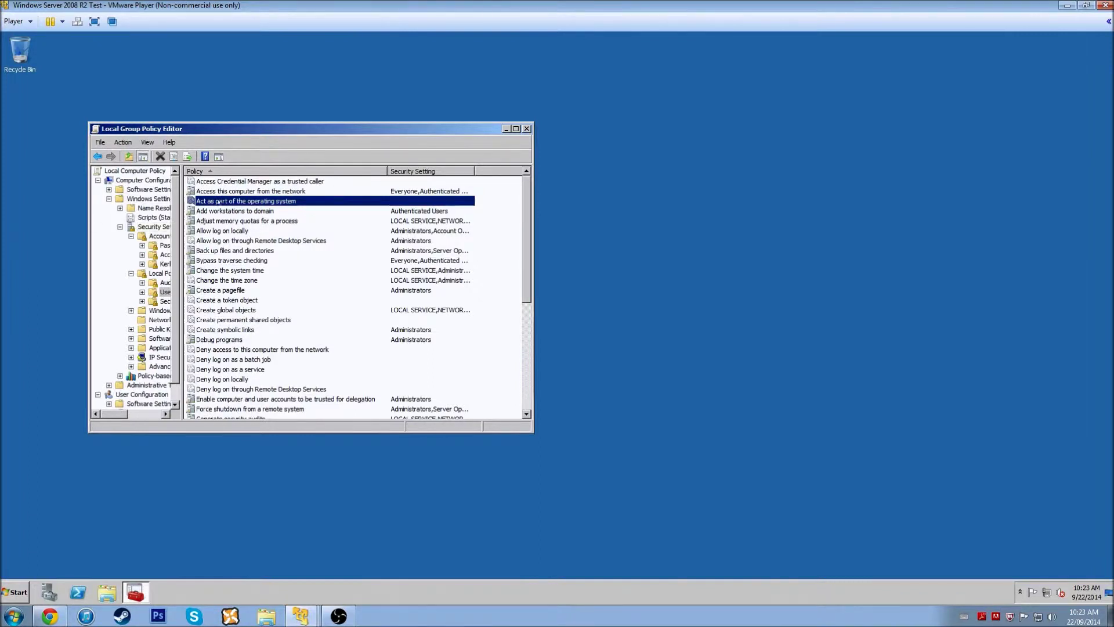
pyautogui.doubleClick(189, 201)
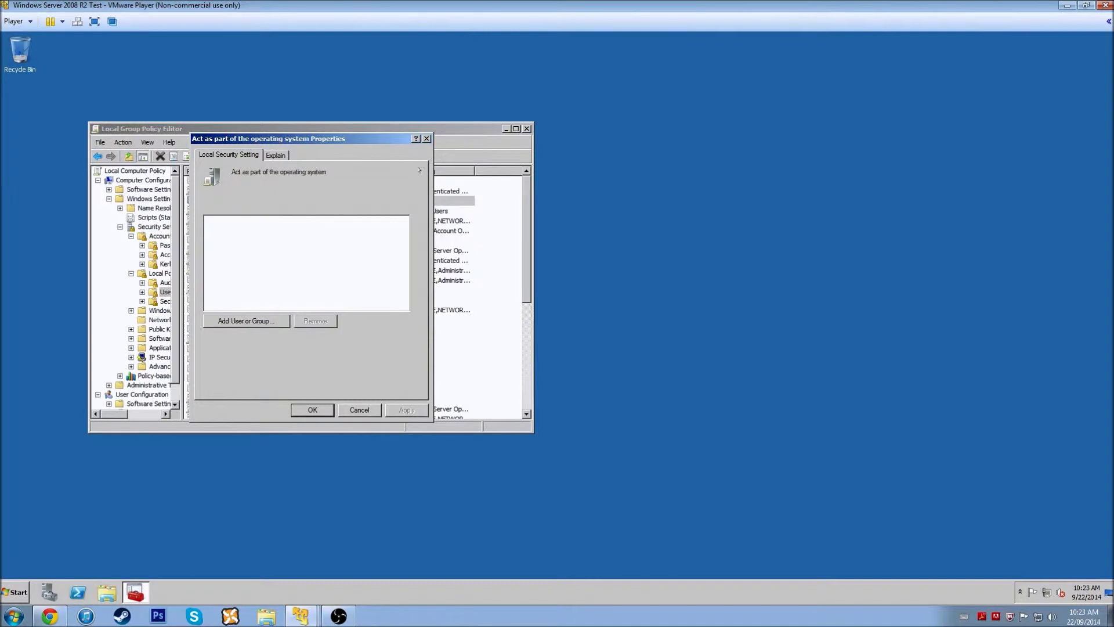
pyautogui.click(426, 139)
pyautogui.click(197, 191)
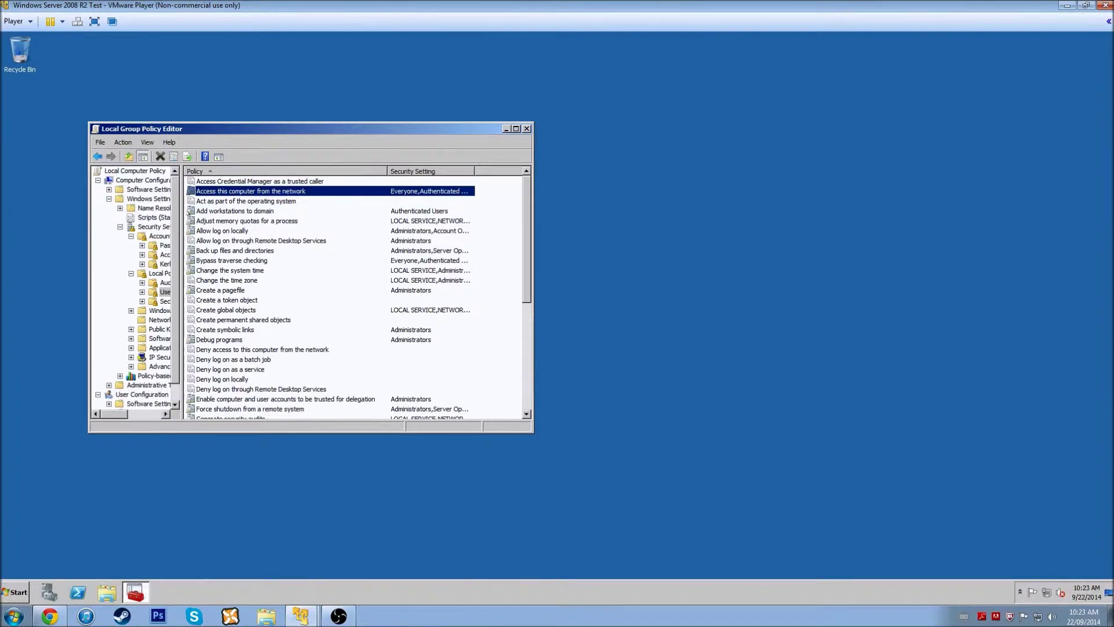
pyautogui.click(15, 591)
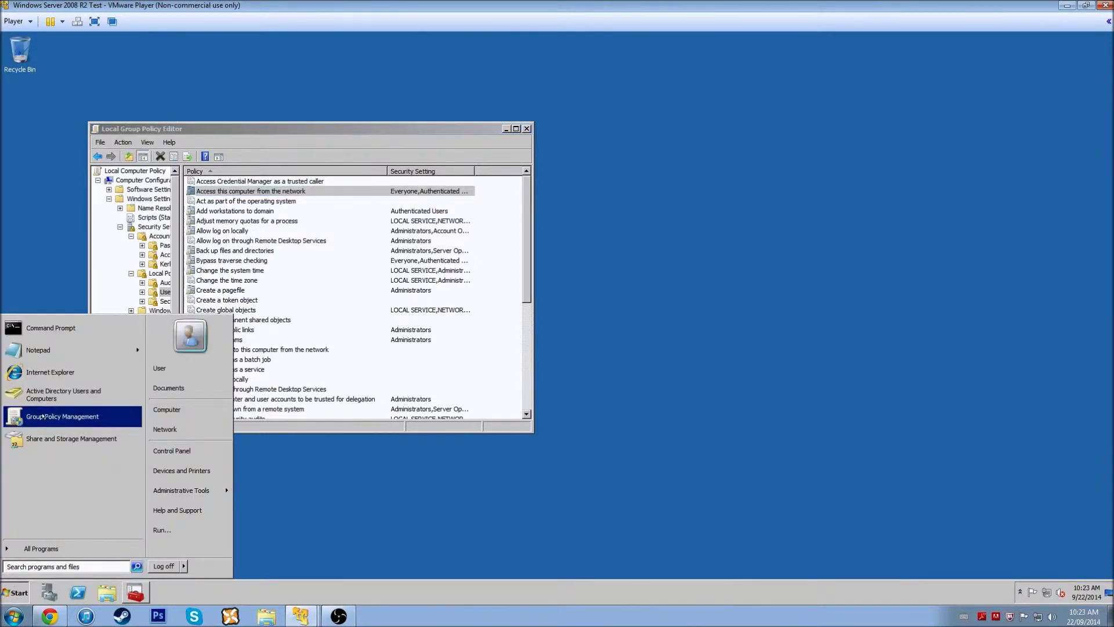
pyautogui.click(238, 200)
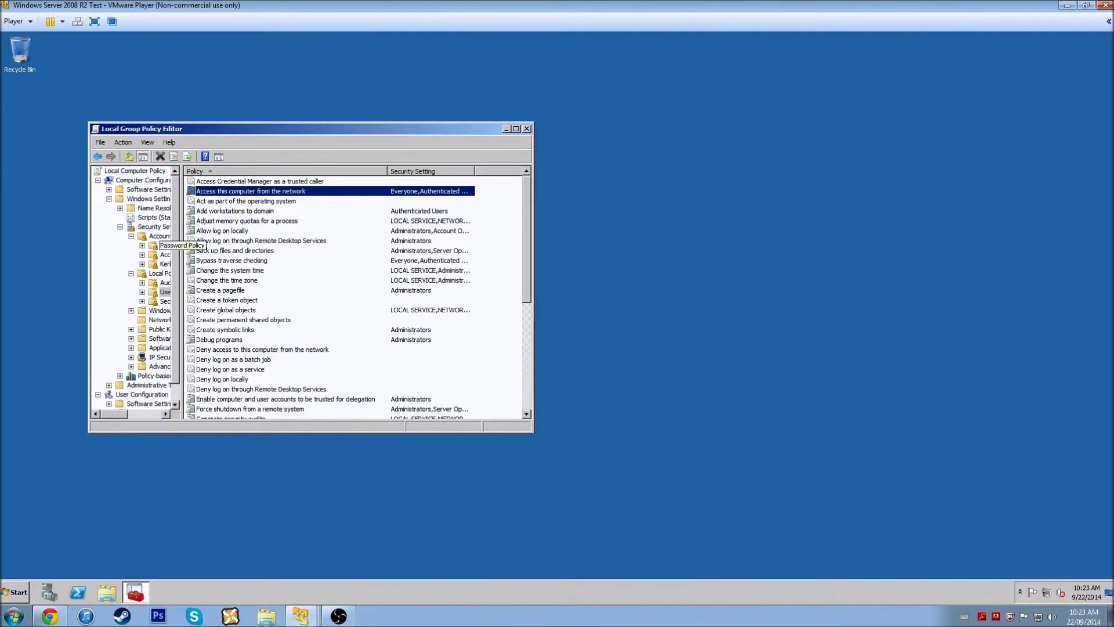
# Review the Enforce password history properties again, along with the Account Lockout Policy and Audit Policy settings.
pyautogui.click(165, 245)
pyautogui.click(272, 186)
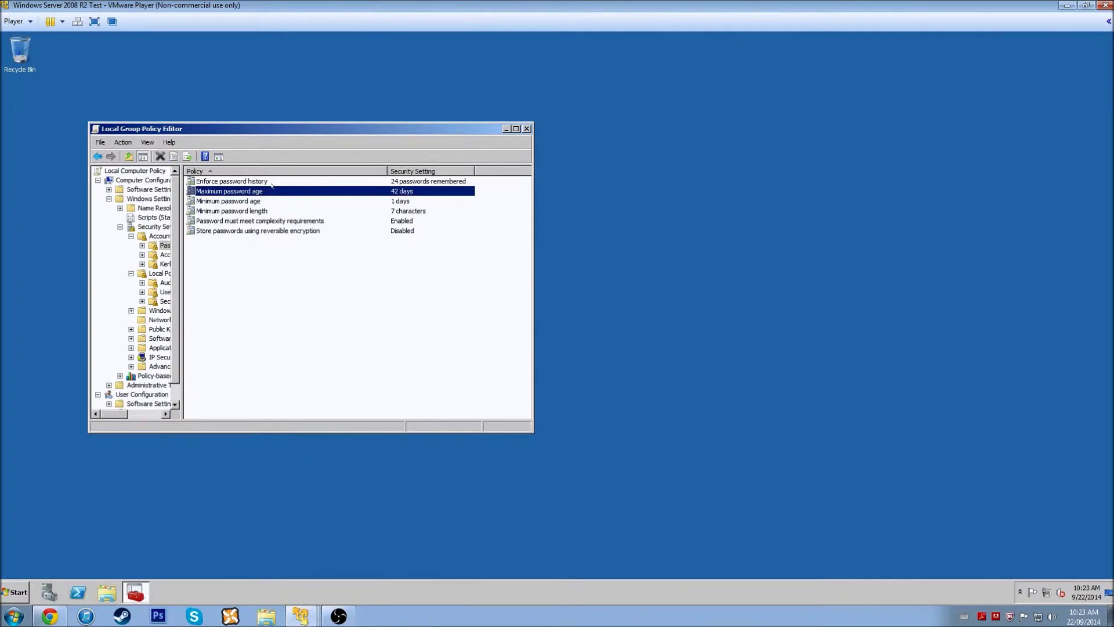
pyautogui.doubleClick(281, 182)
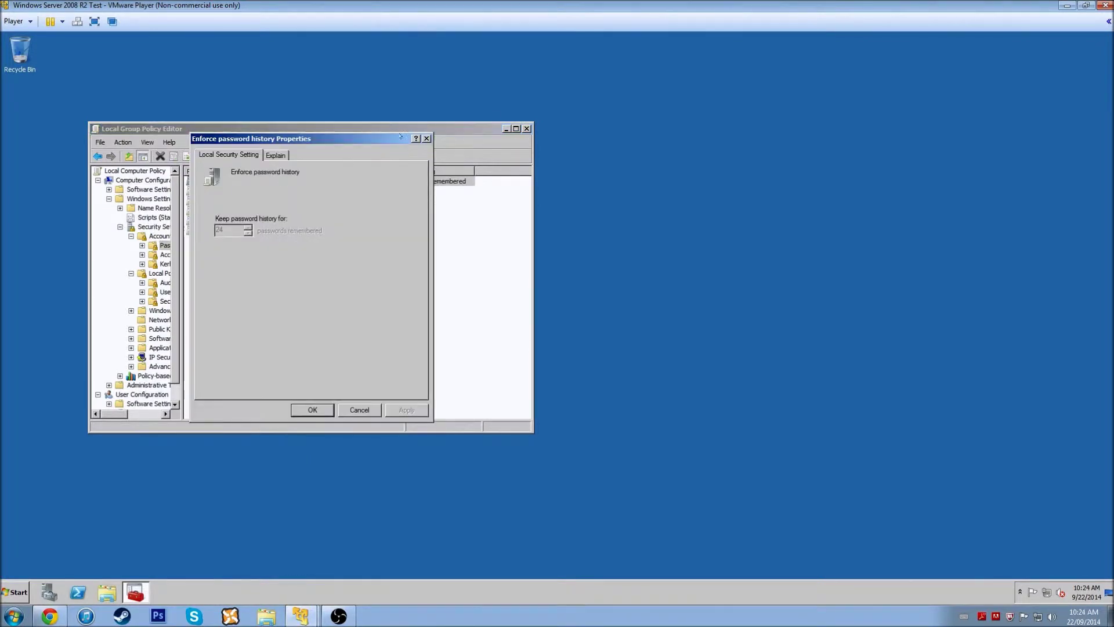
pyautogui.click(427, 139)
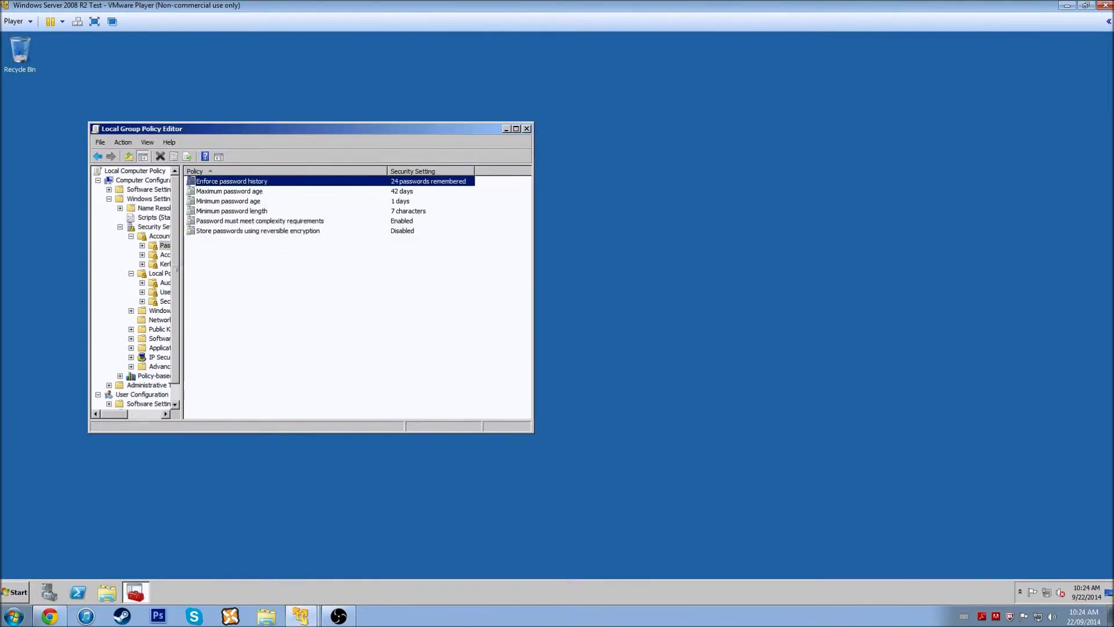
pyautogui.click(165, 254)
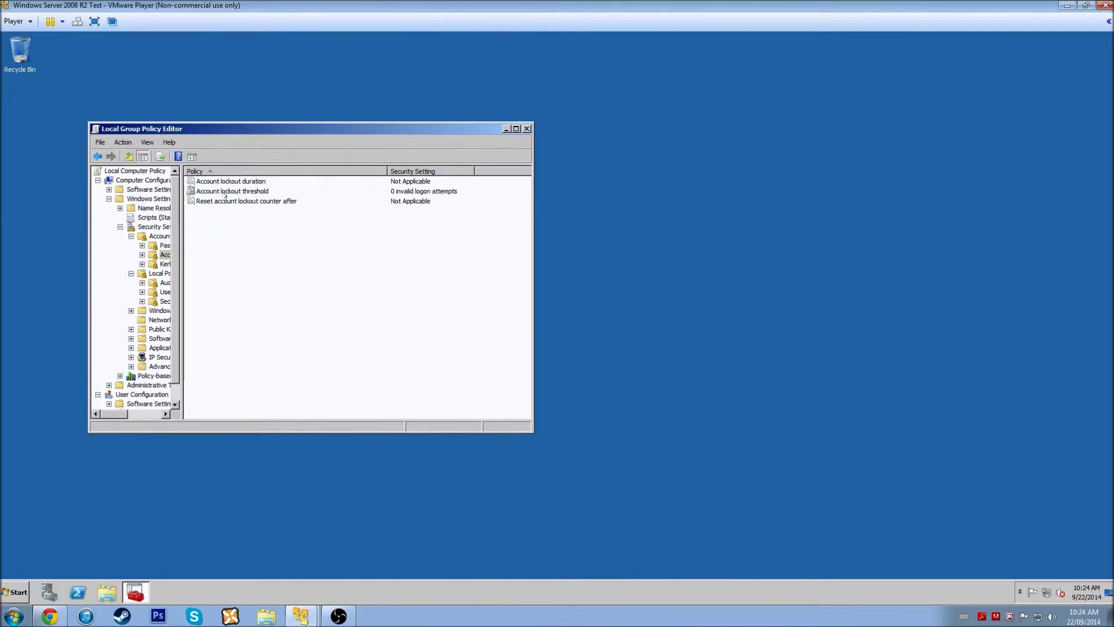
pyautogui.click(163, 282)
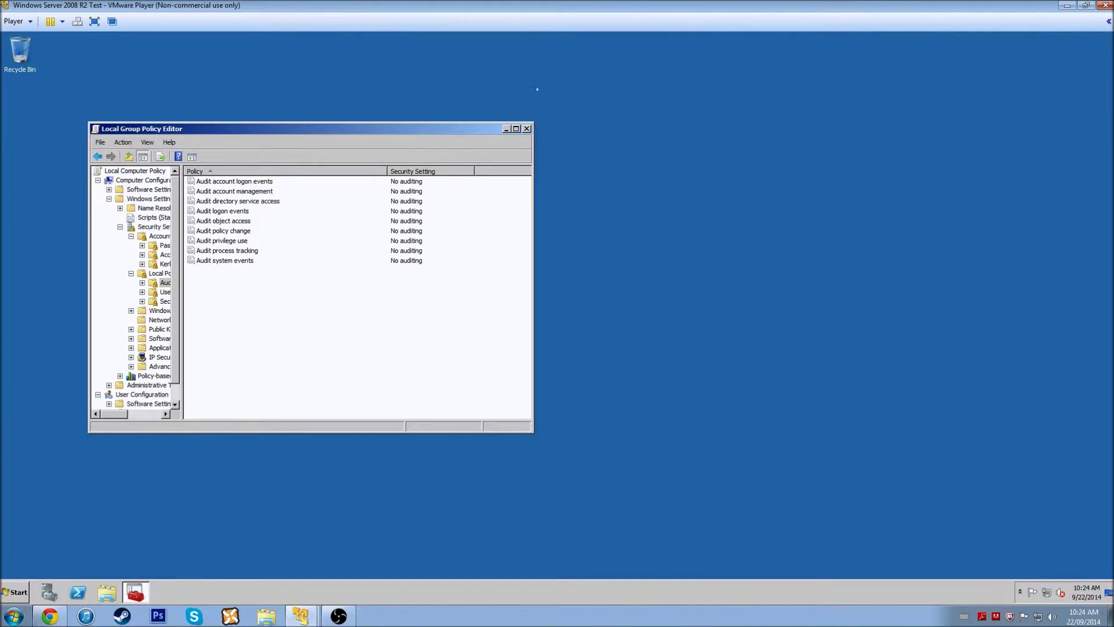
# Close the Local Group Policy Editor and open Group Policy Management from the administrative tools.
pyautogui.click(526, 129)
pyautogui.click(16, 592)
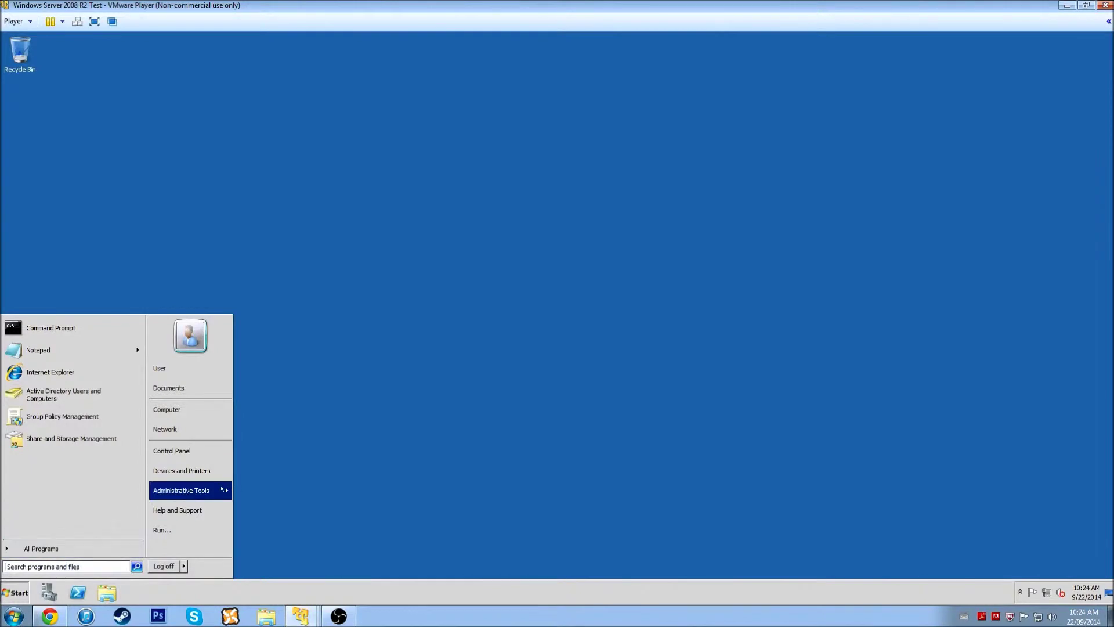
pyautogui.moveTo(222, 489)
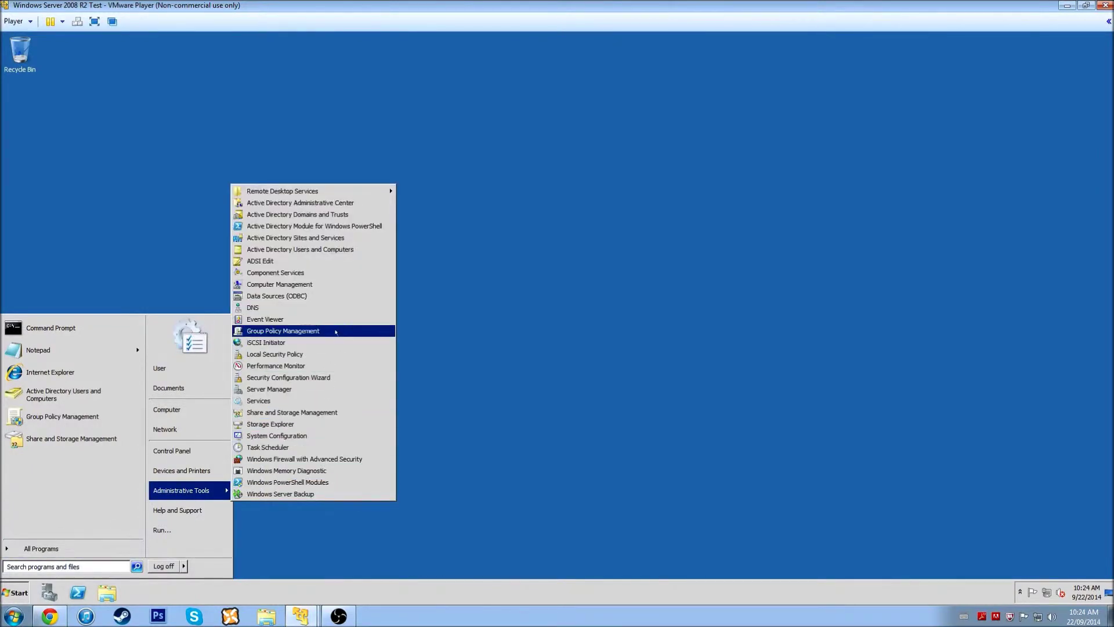
pyautogui.click(335, 332)
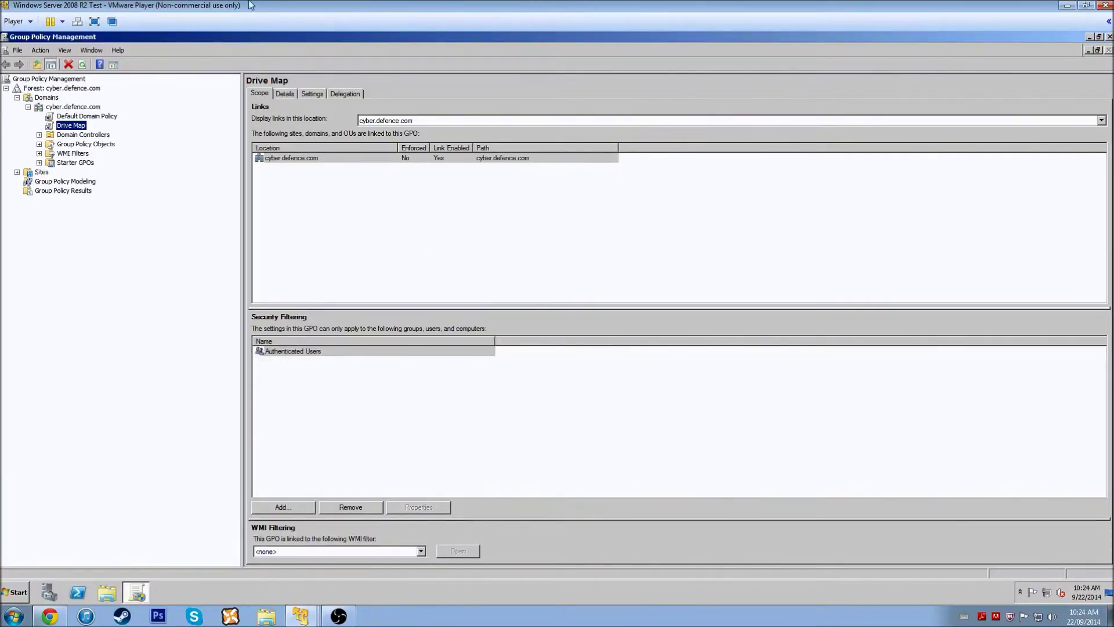
# Review the settings report and the delegation permissions of the Default Domain Policy.
pyautogui.click(73, 116)
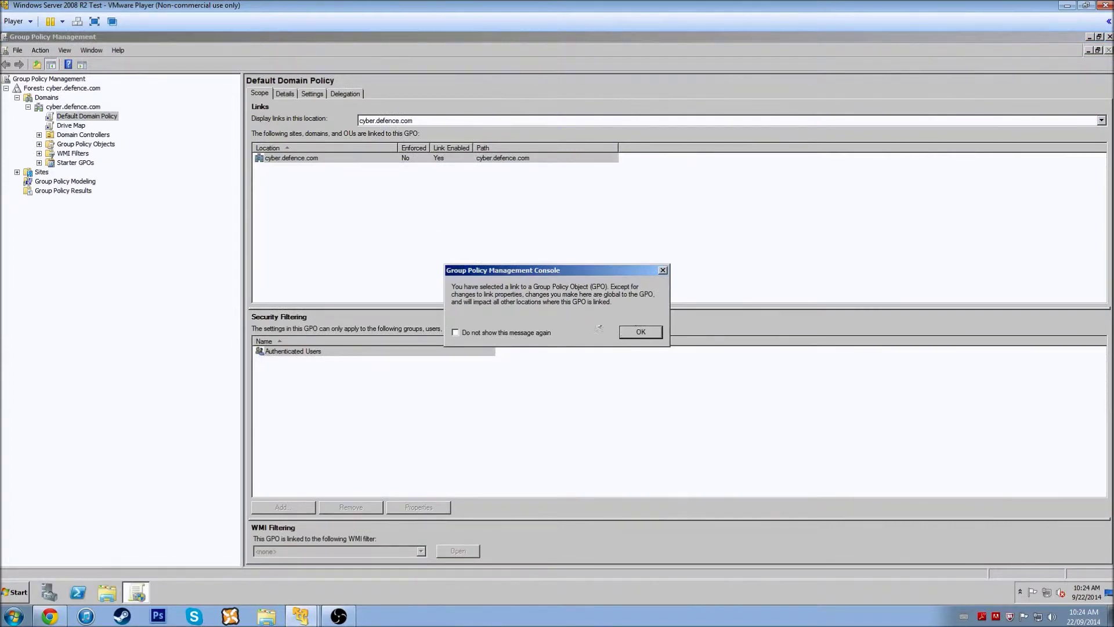
pyautogui.click(643, 330)
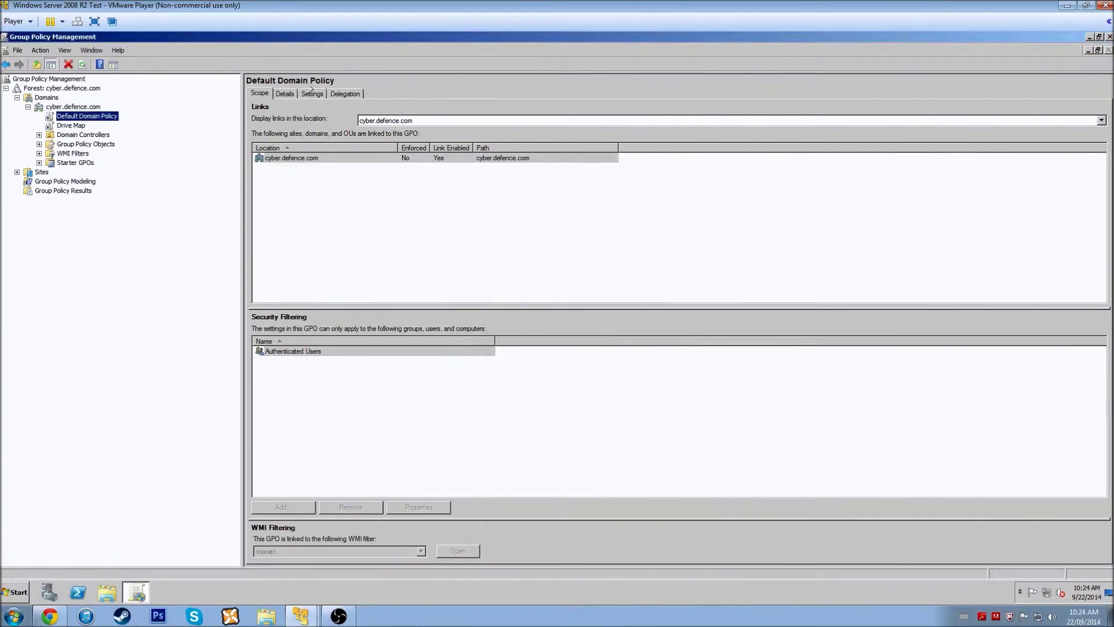
pyautogui.click(313, 93)
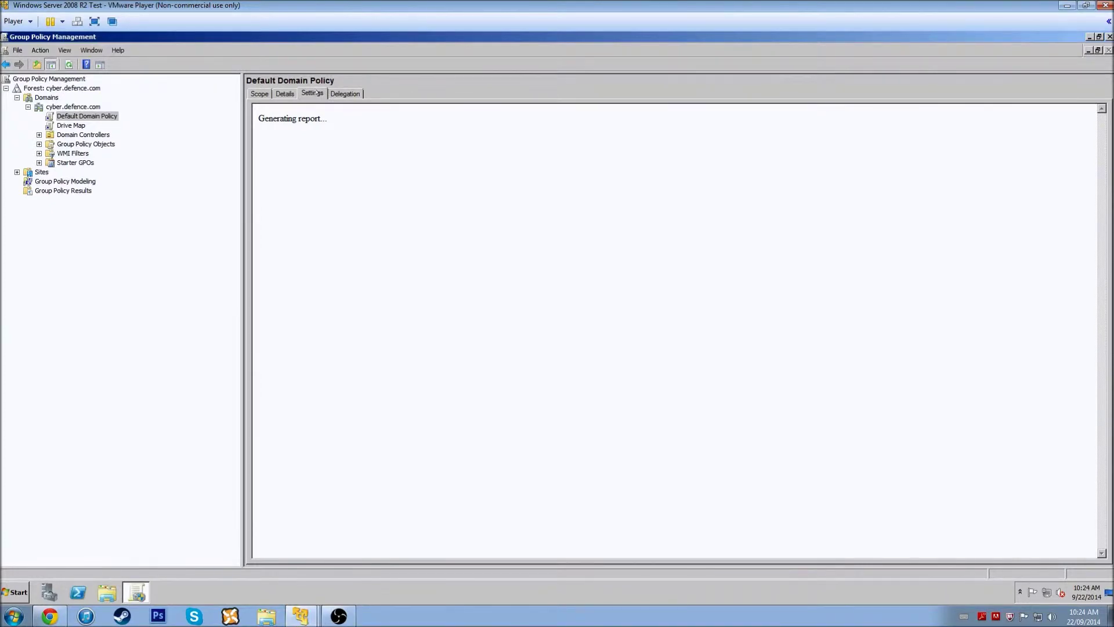
pyautogui.click(643, 230)
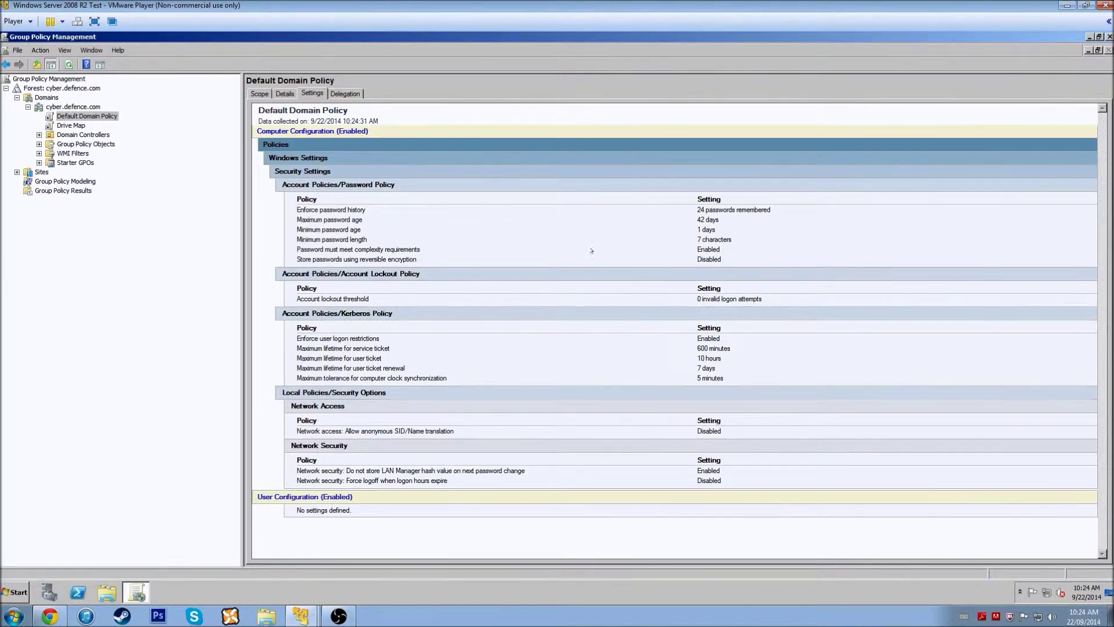
pyautogui.click(341, 94)
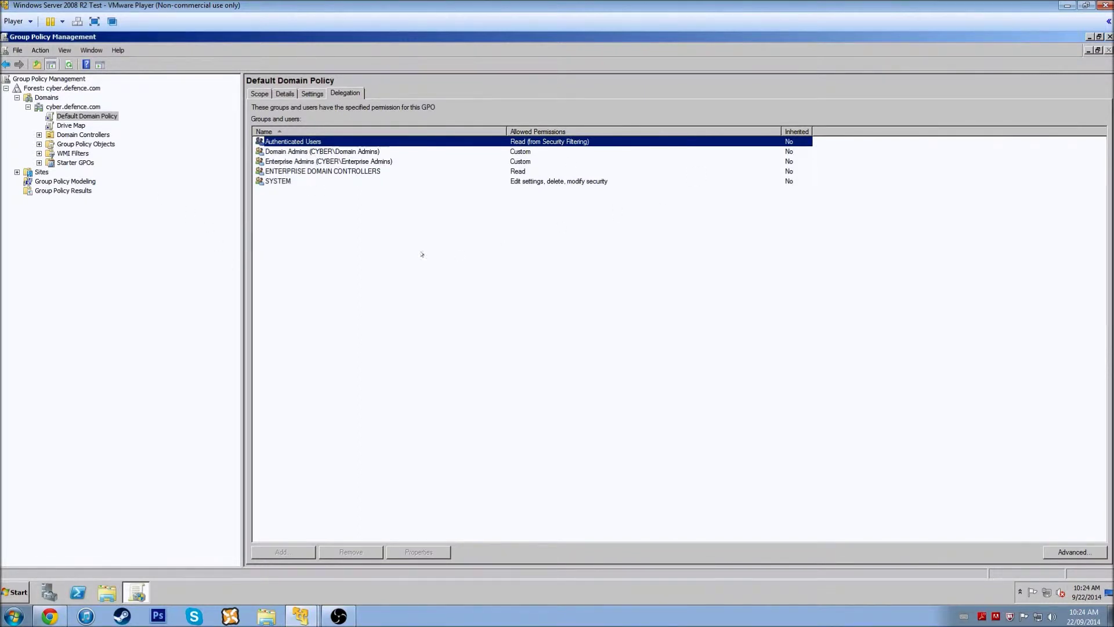
# Create a GPO named Basic Security Options in the cyber.defence.com domain and link it there.
pyautogui.click(69, 107)
pyautogui.rightClick(70, 108)
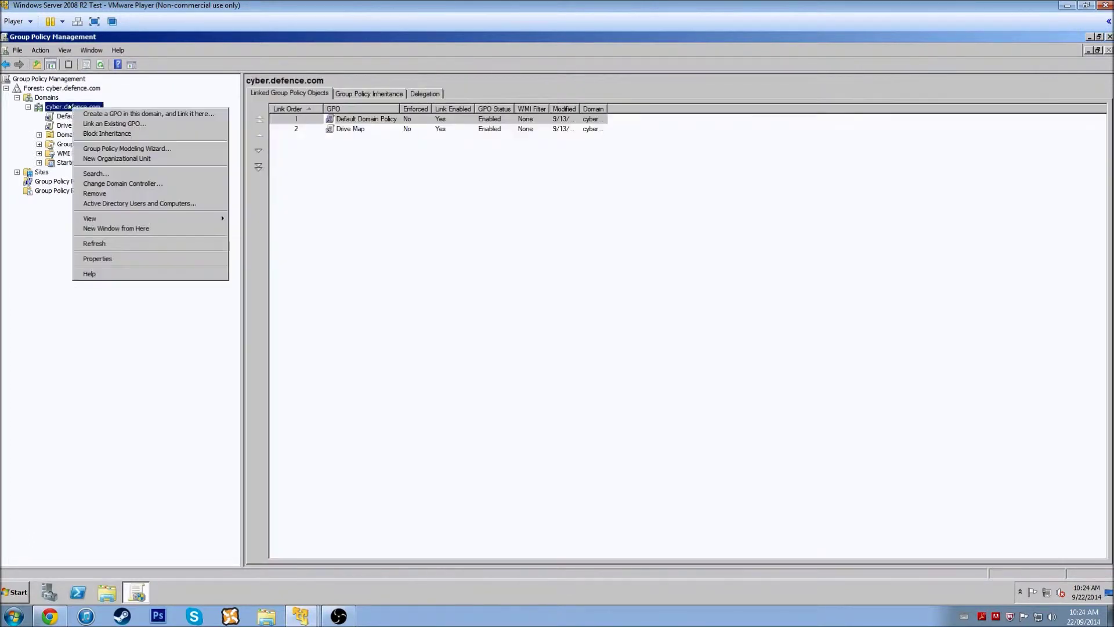
pyautogui.click(125, 115)
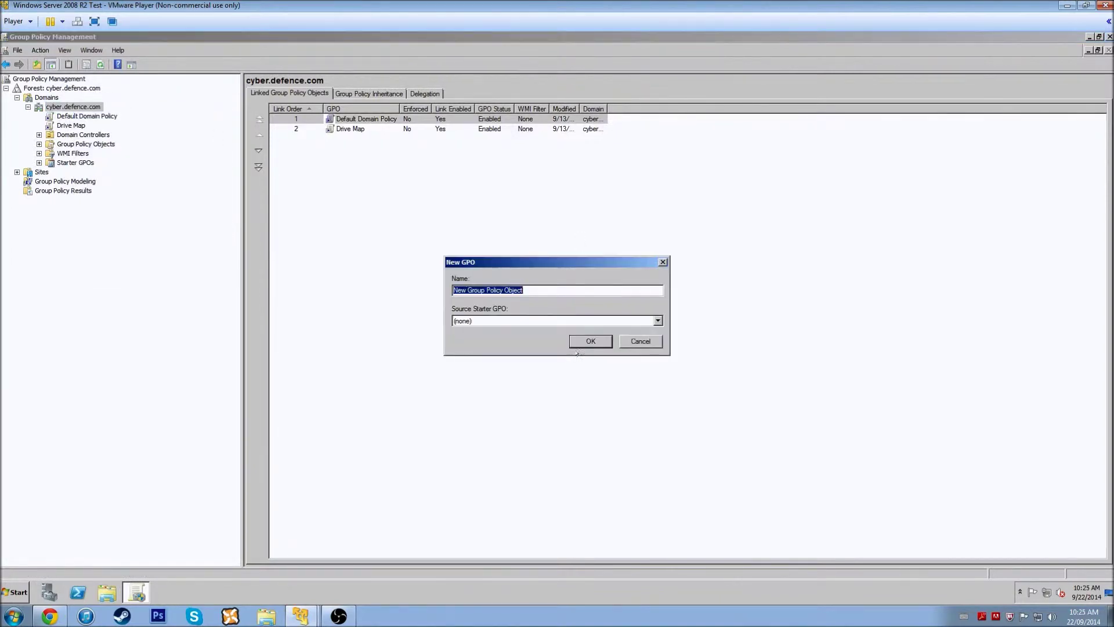
pyautogui.write('Basic Security Policy')
pyautogui.press('Return')
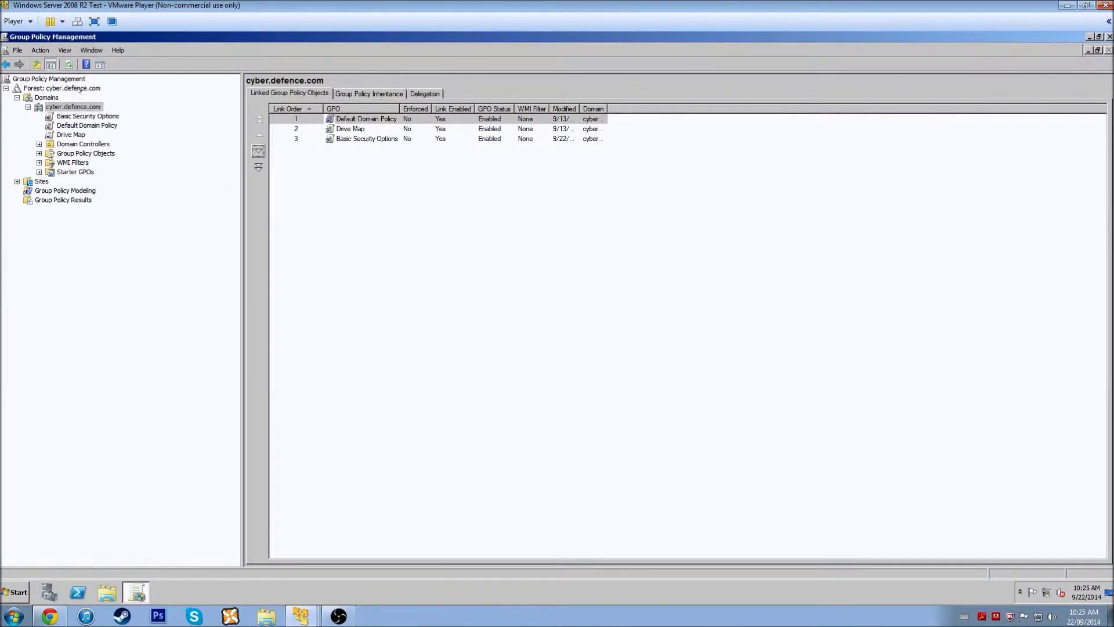
# Open the Basic Security Options GPO for editing in the Group Policy Management Editor.
pyautogui.rightClick(80, 89)
pyautogui.click(76, 116)
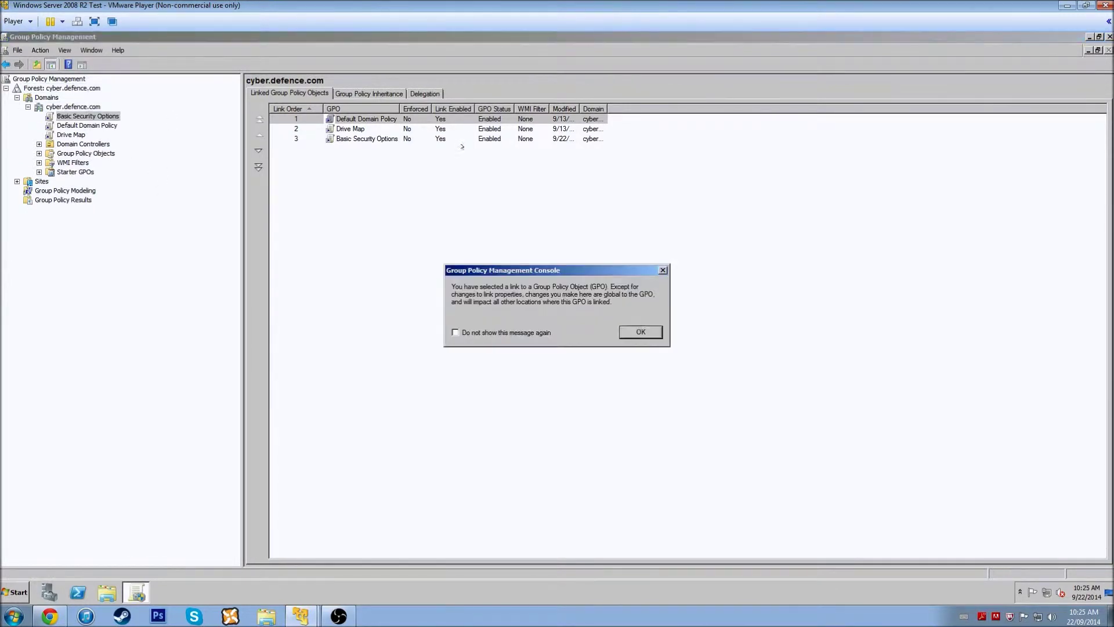
pyautogui.click(640, 332)
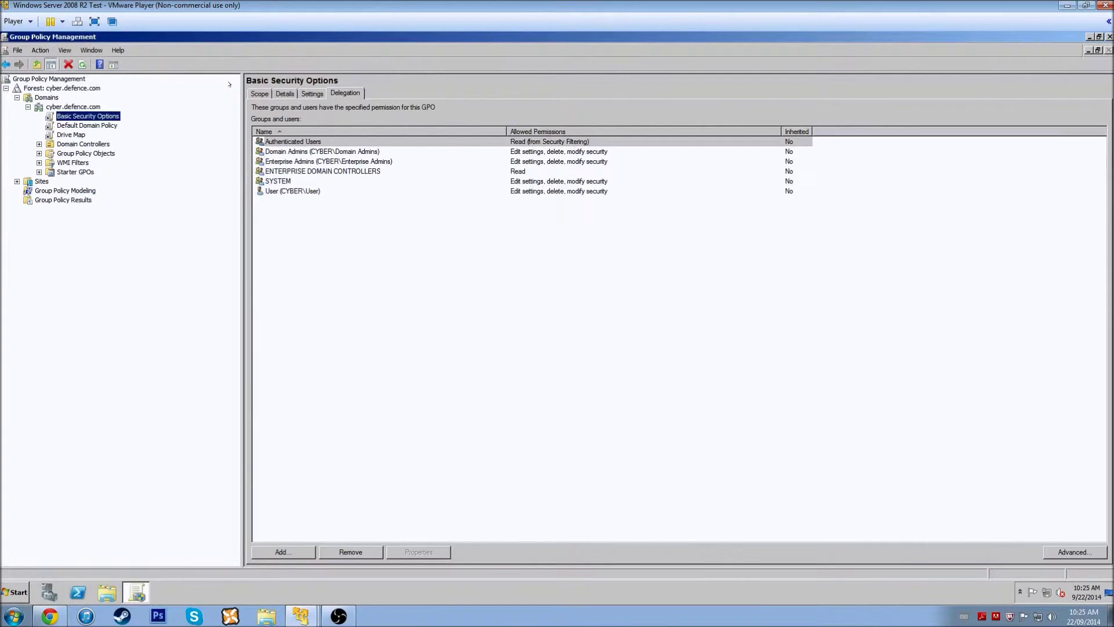
pyautogui.rightClick(95, 116)
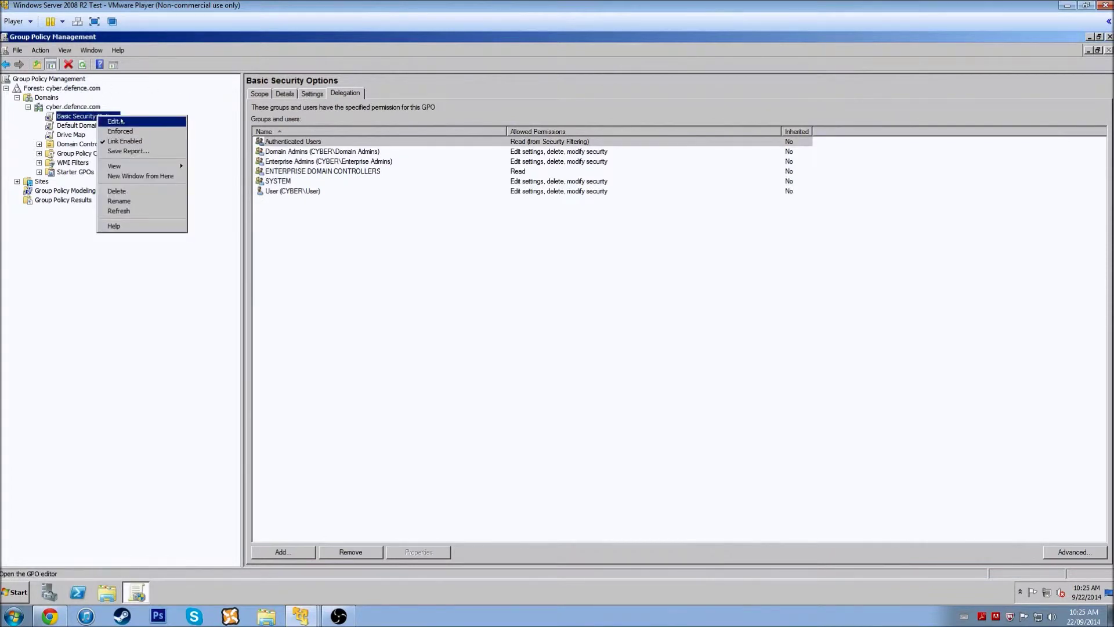
pyautogui.click(121, 121)
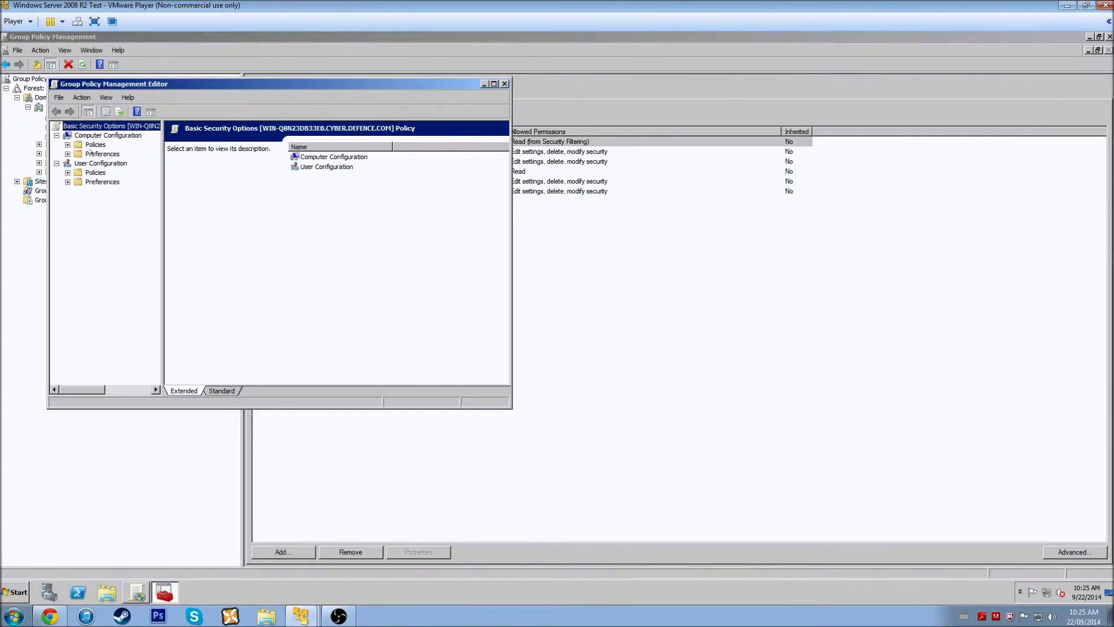
# Browse the User Configuration policies and preferences, and open Start Menu under the Control Panel Settings preferences.
pyautogui.click(93, 172)
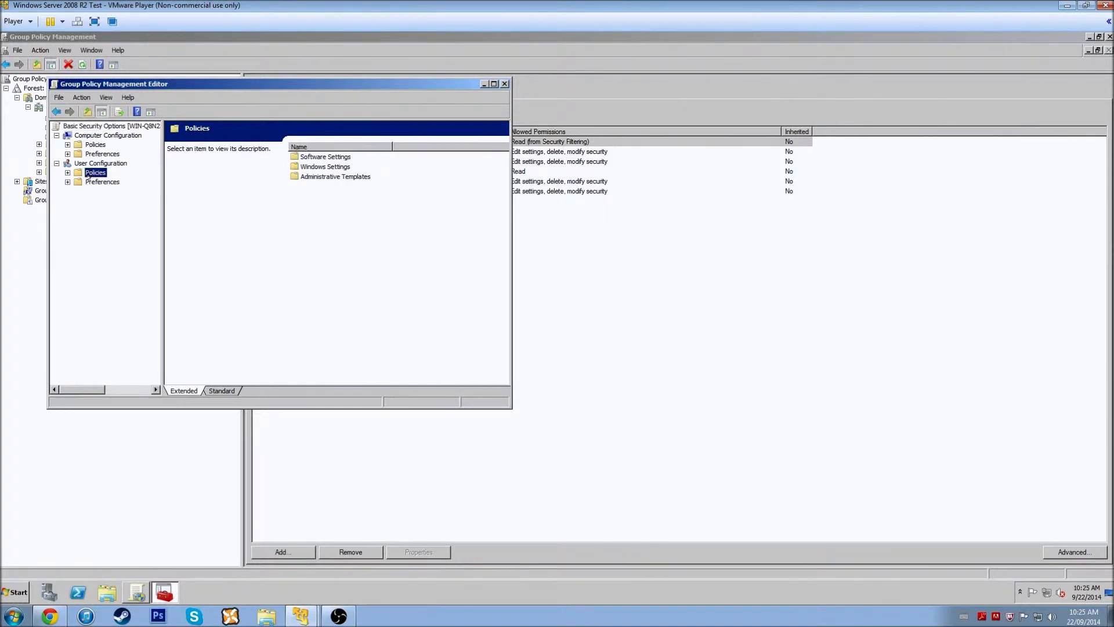
pyautogui.doubleClick(320, 167)
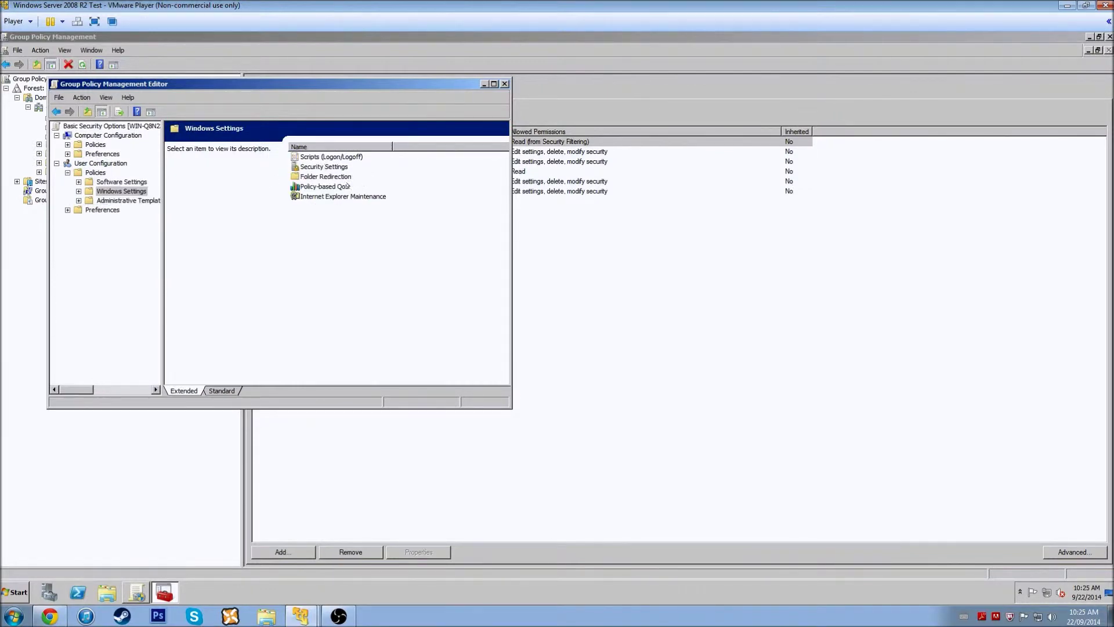
pyautogui.click(99, 210)
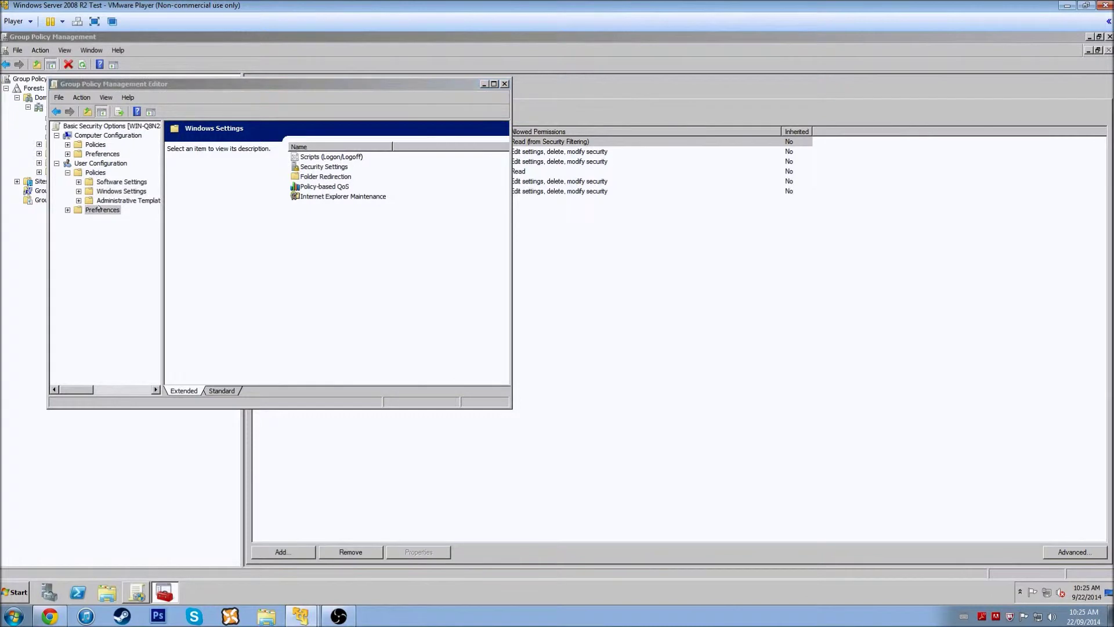
pyautogui.doubleClick(98, 210)
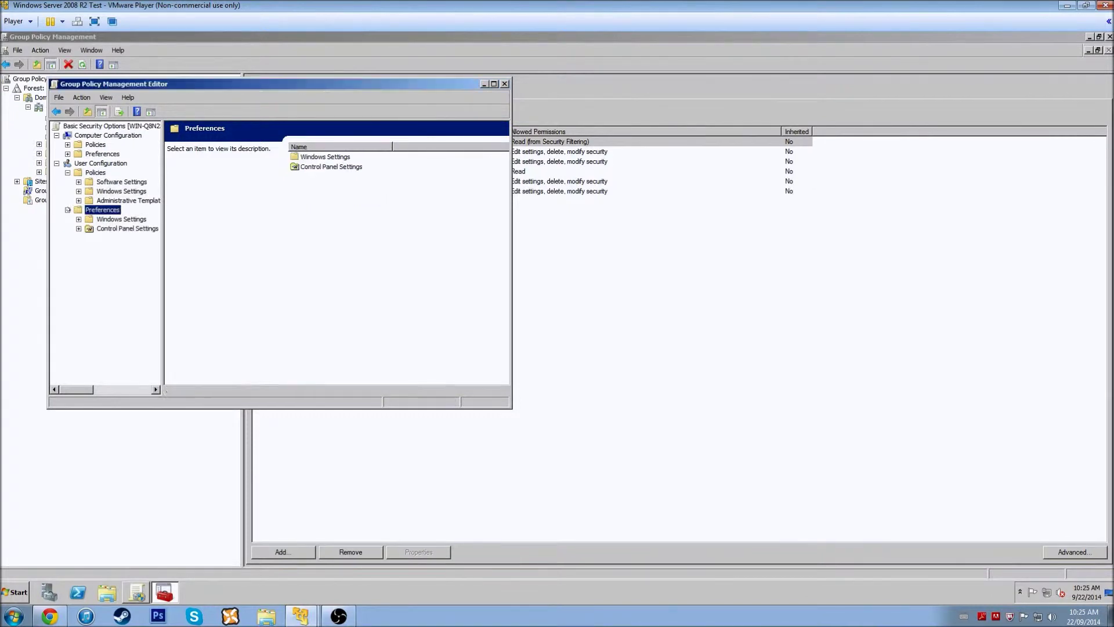
pyautogui.click(115, 228)
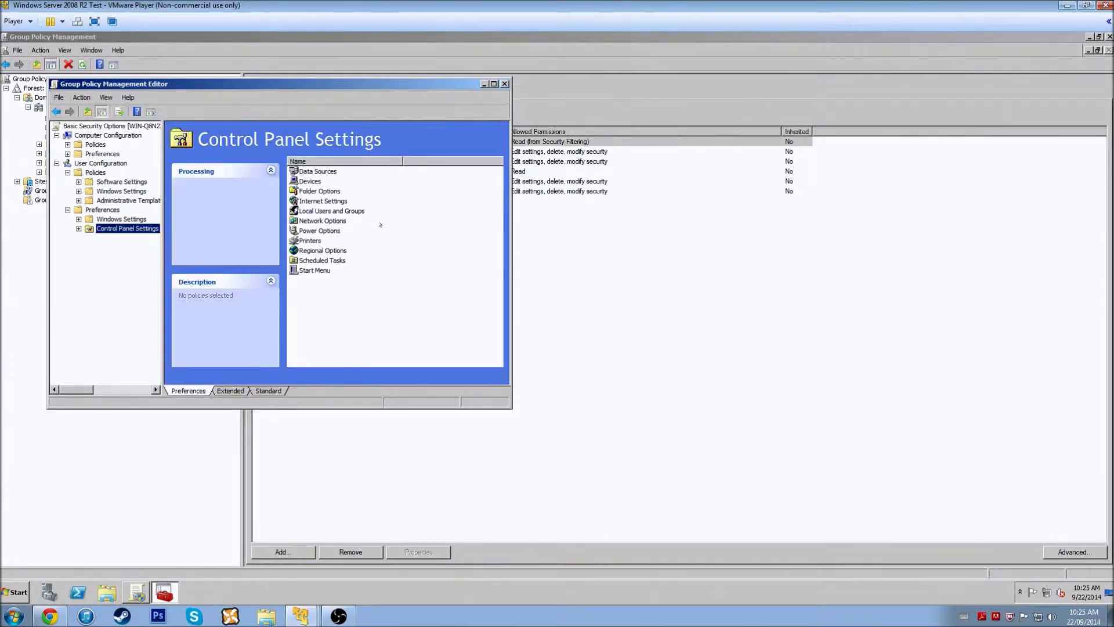
pyautogui.doubleClick(313, 270)
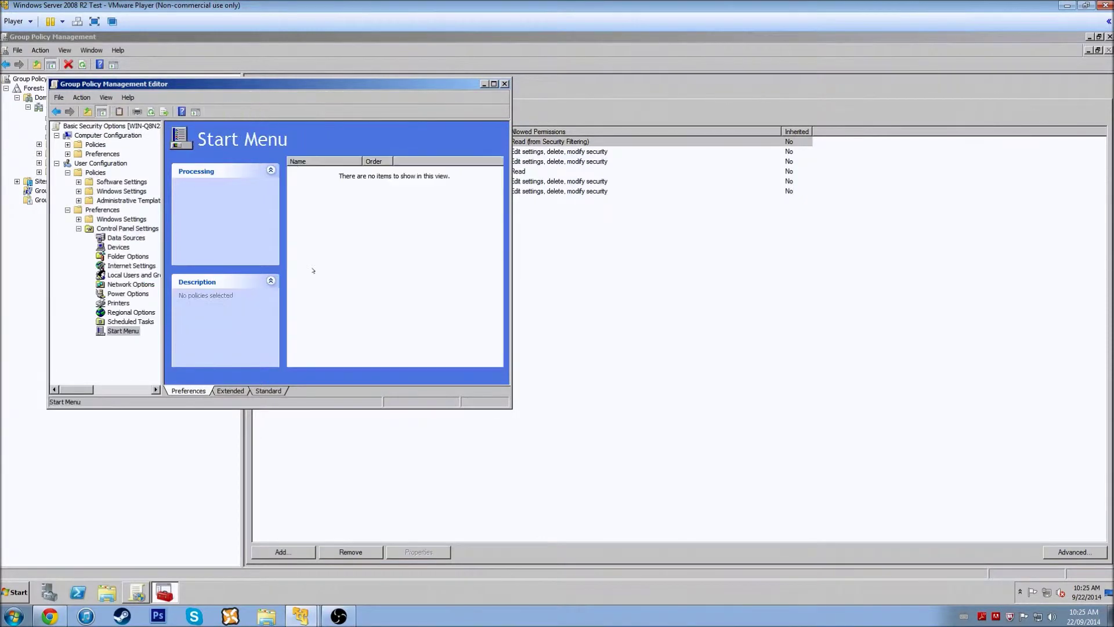
# Start a new Start Menu (Windows Vista and later) preference item.
pyautogui.rightClick(343, 204)
pyautogui.moveTo(377, 211)
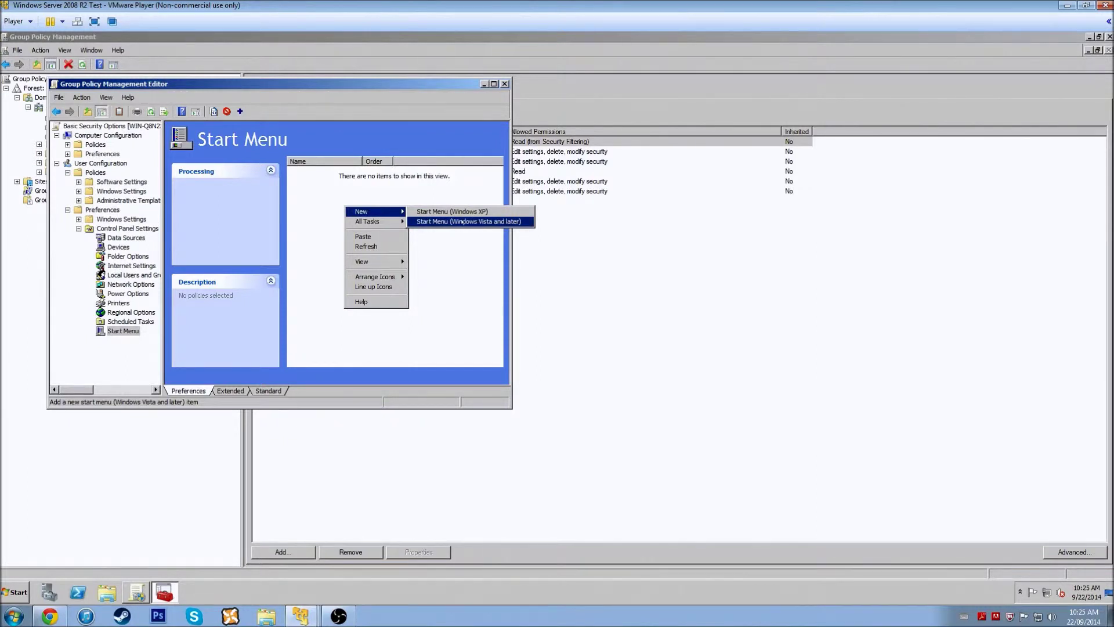
pyautogui.click(462, 222)
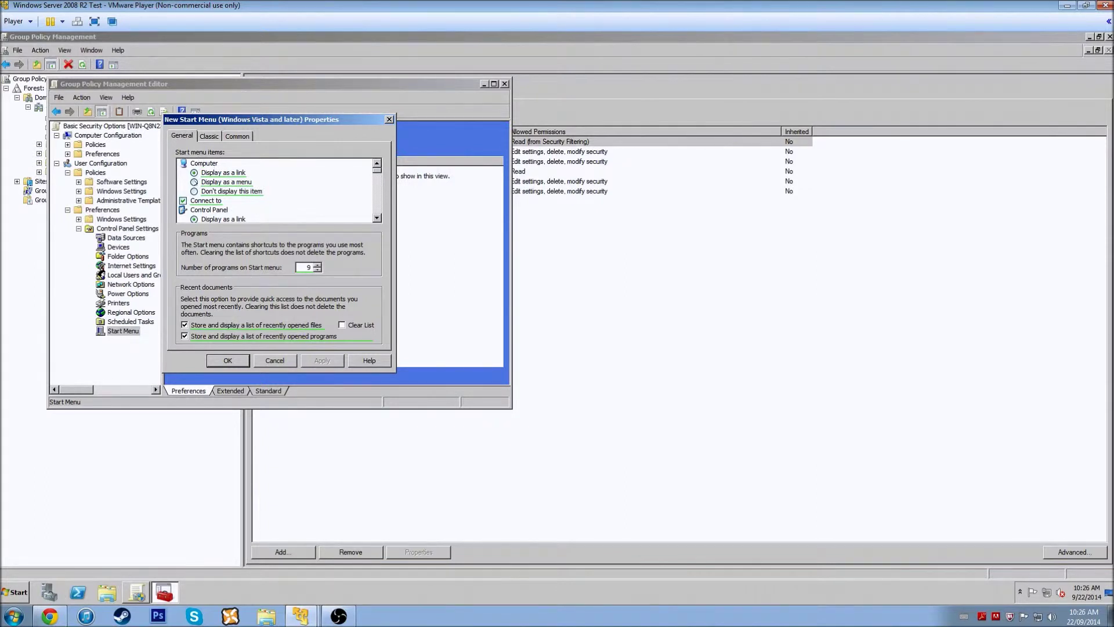
# Set the Computer and Control Panel Start menu items to display as a menu.
pyautogui.click(194, 181)
pyautogui.scroll(-1, 207, 184)
pyautogui.click(194, 200)
pyautogui.scroll(-2, 282, 201)
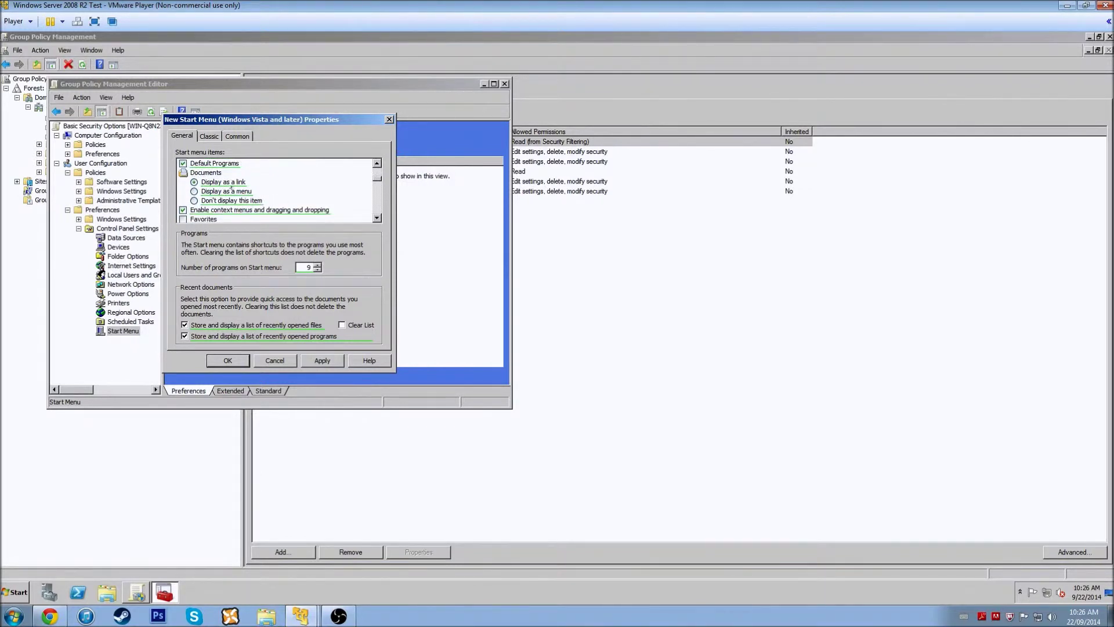
# Set the Games and Music Start menu items to Don't display this item.
pyautogui.scroll(-2, 233, 197)
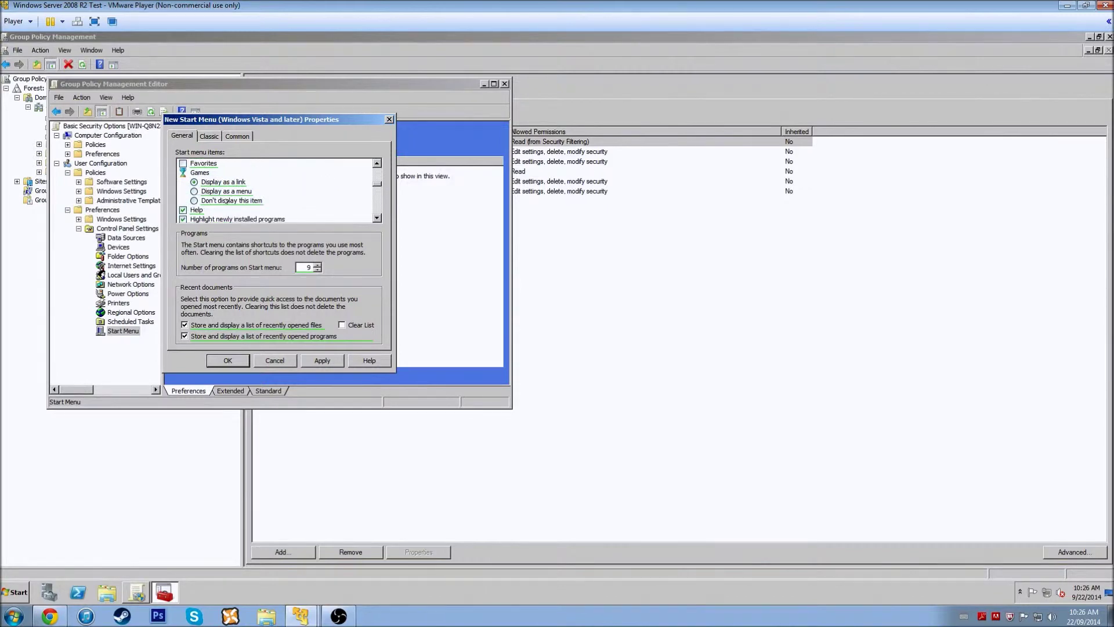
pyautogui.click(226, 200)
pyautogui.scroll(-1, 293, 203)
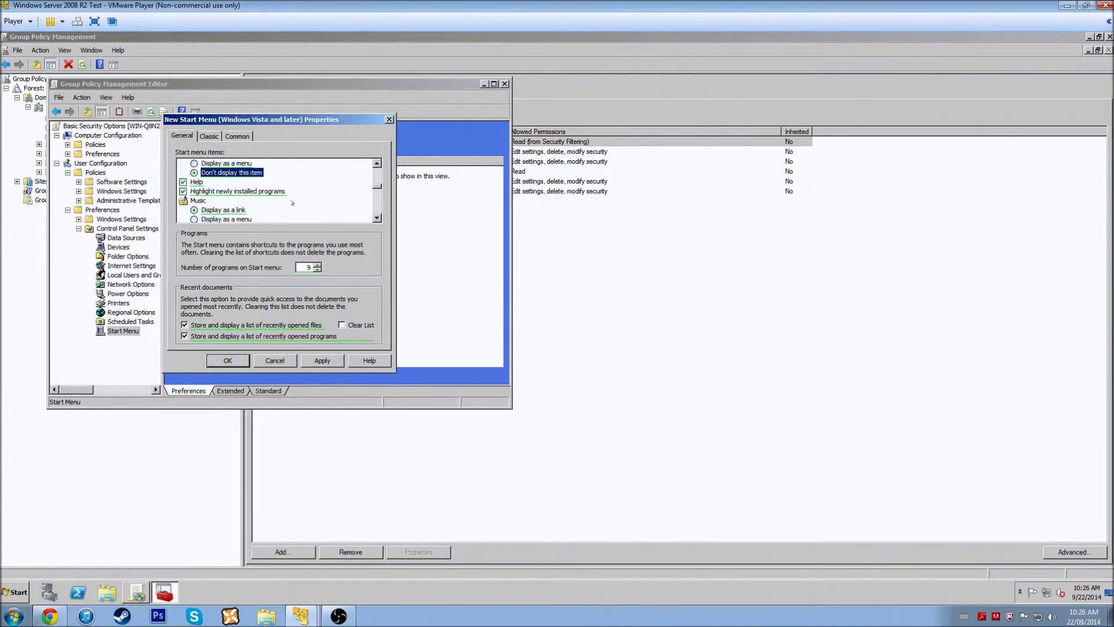
pyautogui.scroll(-1, 292, 203)
pyautogui.click(232, 200)
pyautogui.scroll(-2, 299, 186)
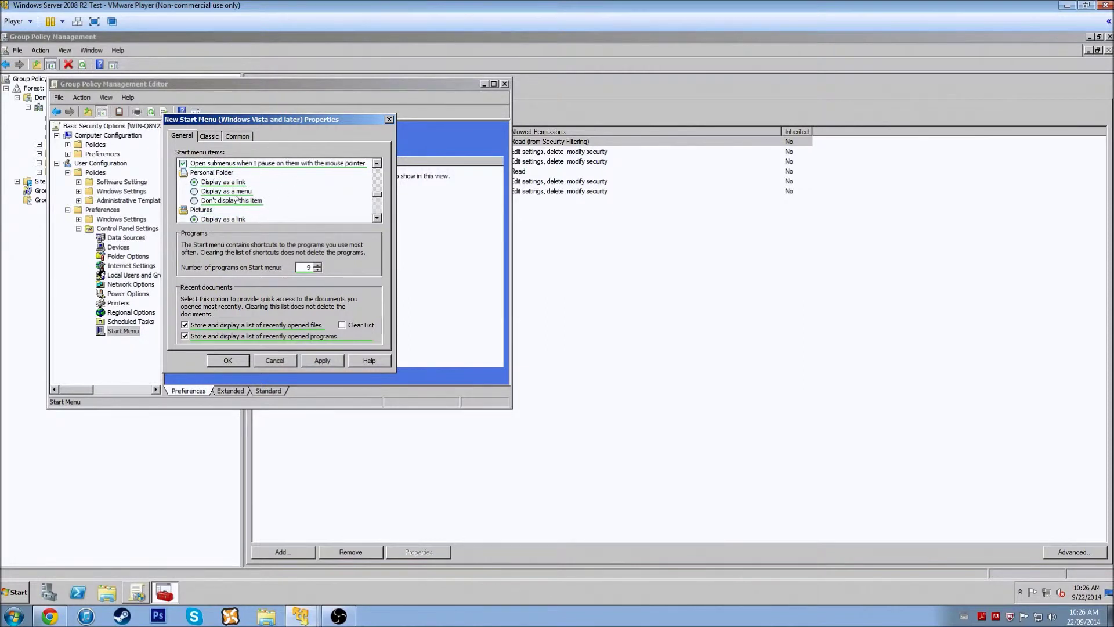
# Review the remaining Start menu items and the Classic and Common options, and save the new Start Menu preference item.
pyautogui.scroll(-2, 238, 189)
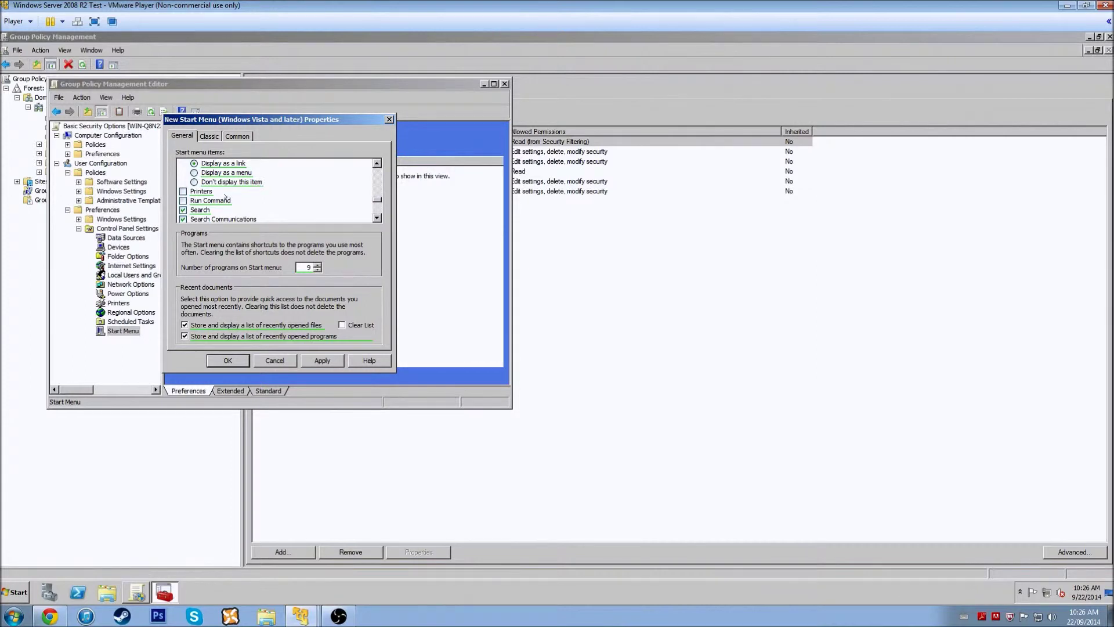
pyautogui.scroll(-1, 228, 203)
pyautogui.scroll(-1, 273, 206)
pyautogui.scroll(-2, 273, 206)
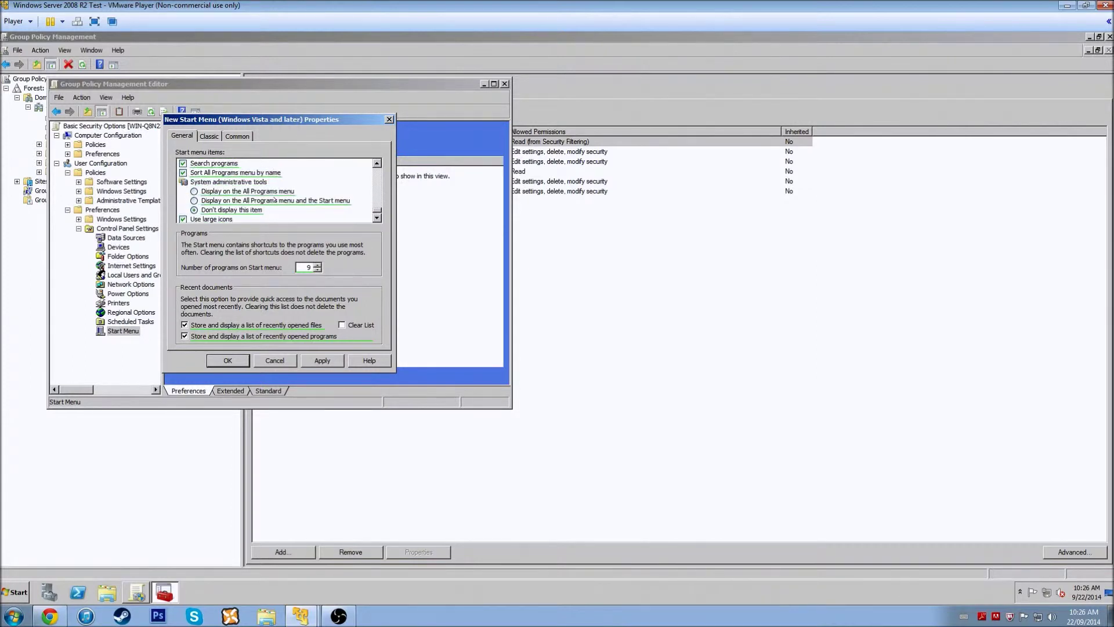
pyautogui.scroll(-1, 275, 198)
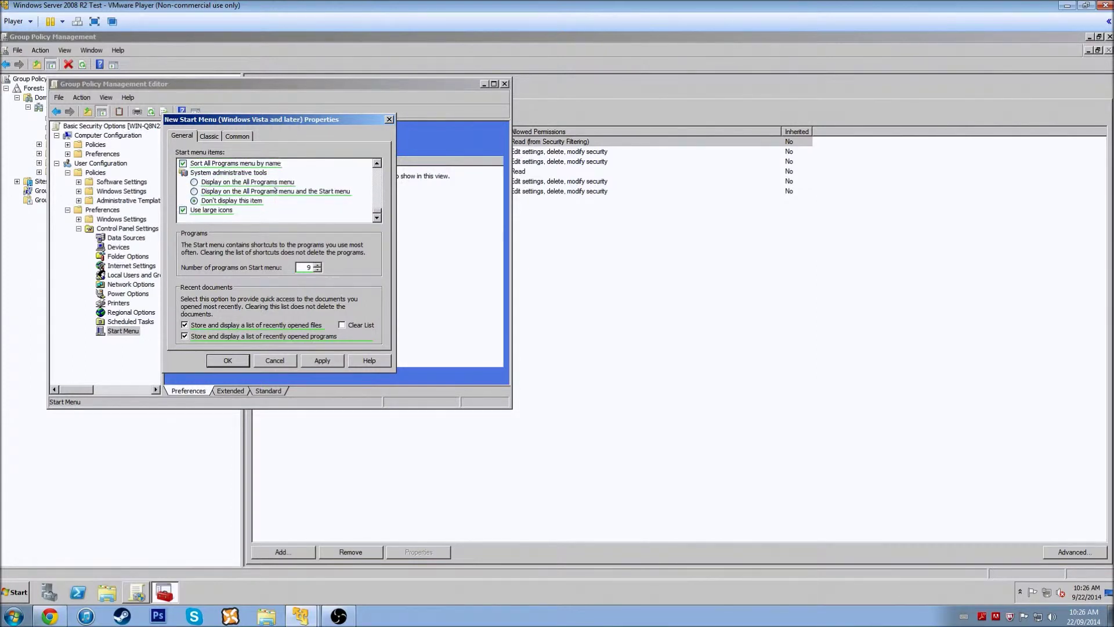
pyautogui.click(215, 136)
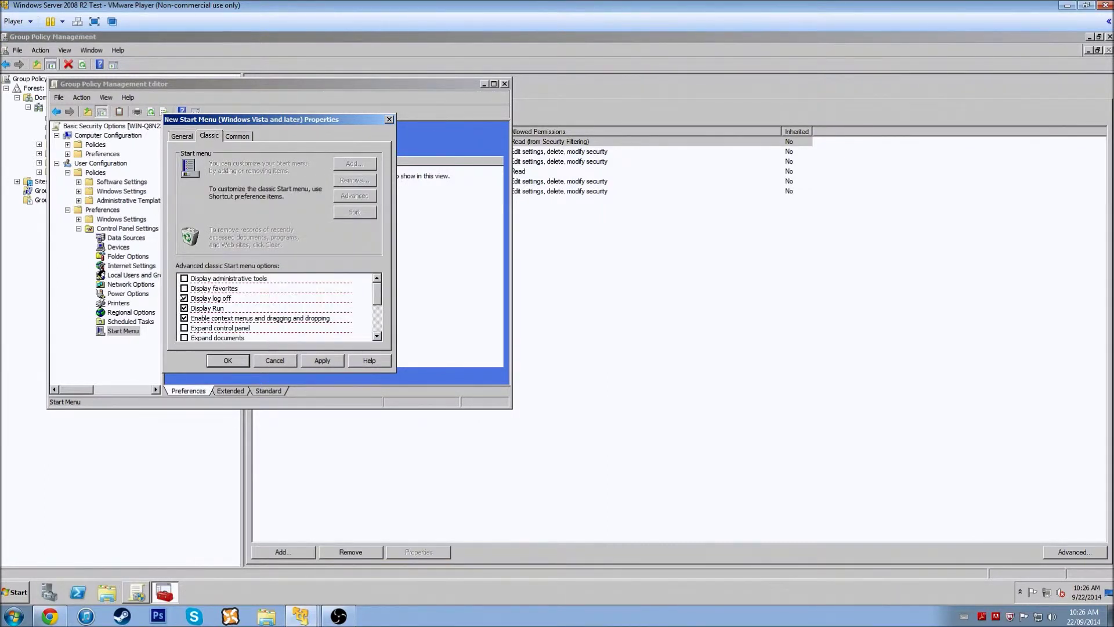
pyautogui.scroll(-3, 293, 298)
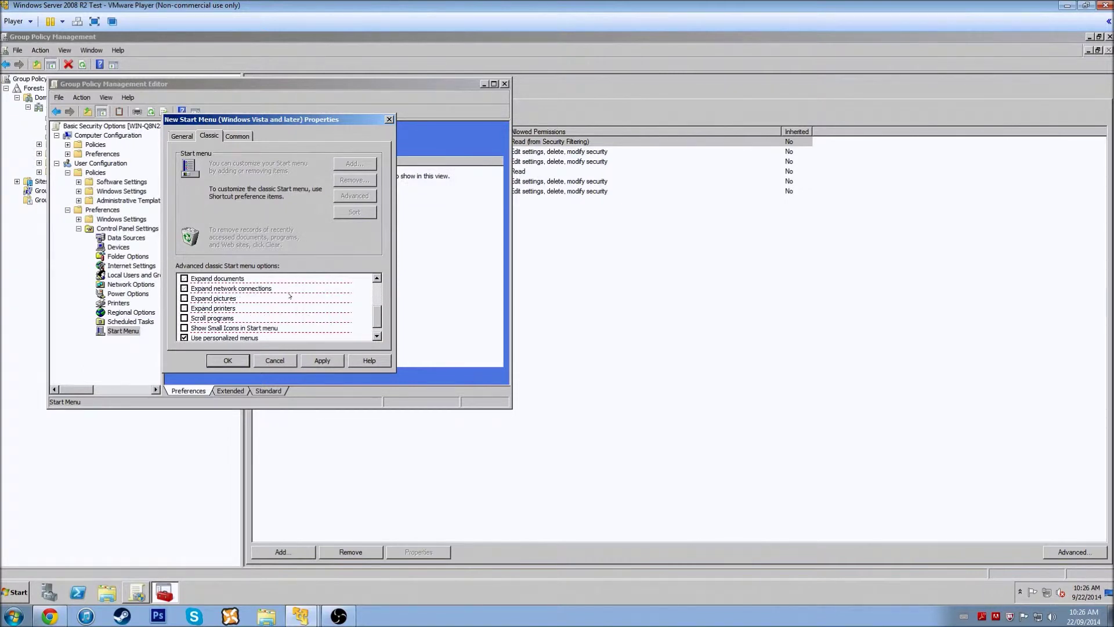
pyautogui.click(239, 135)
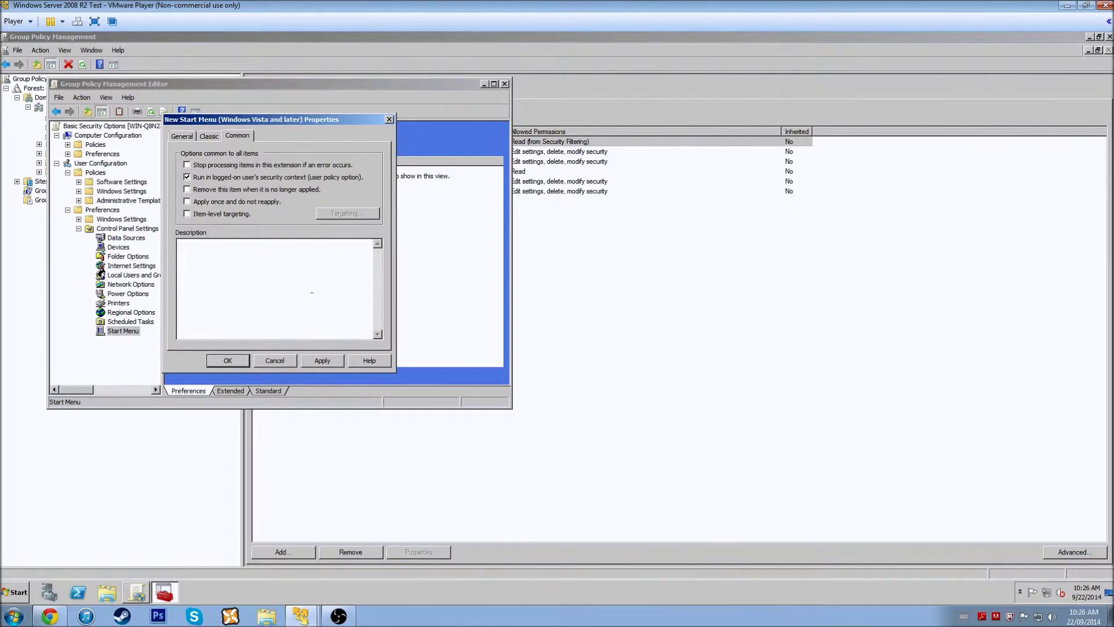
pyautogui.click(322, 361)
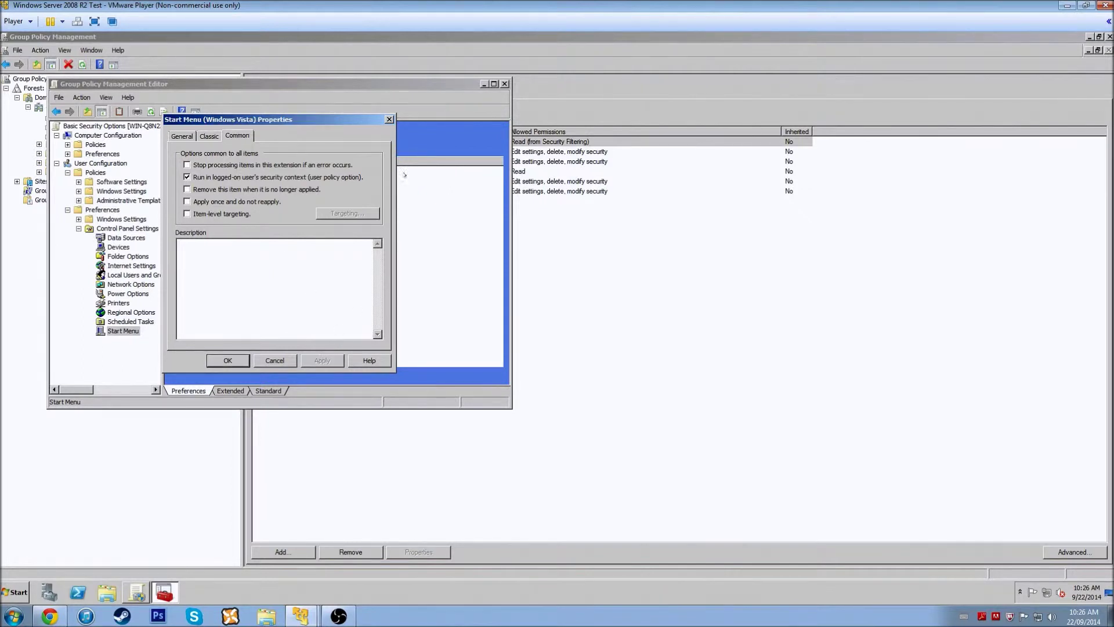
pyautogui.click(227, 360)
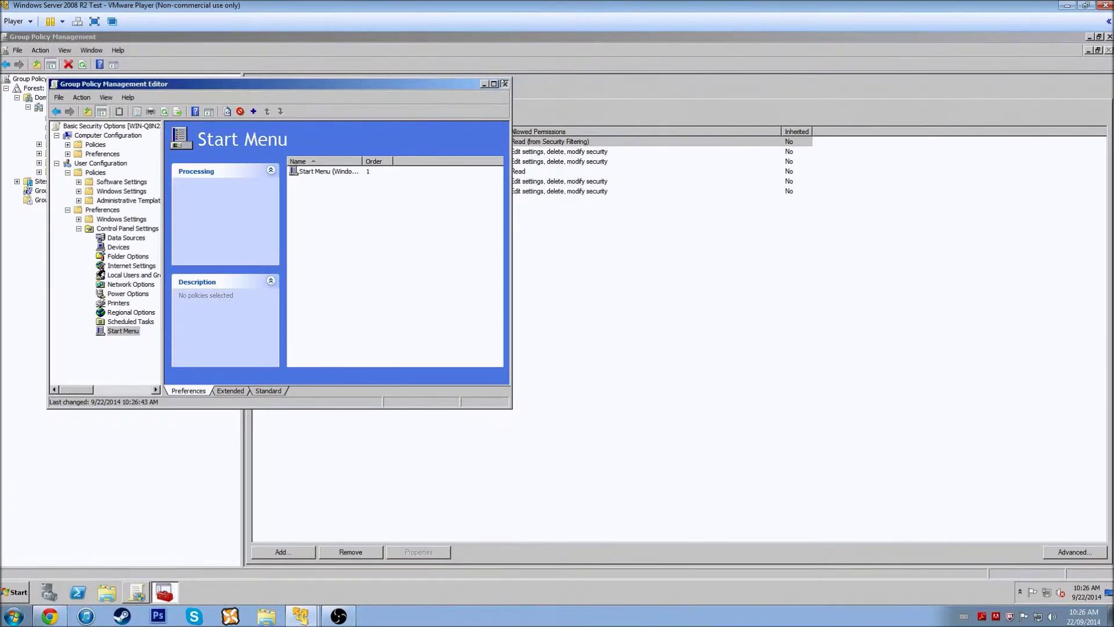
# Close the policy editor and review the Basic Security Options GPO's settings report, dismissing the Internet Explorer security notice.
pyautogui.click(505, 83)
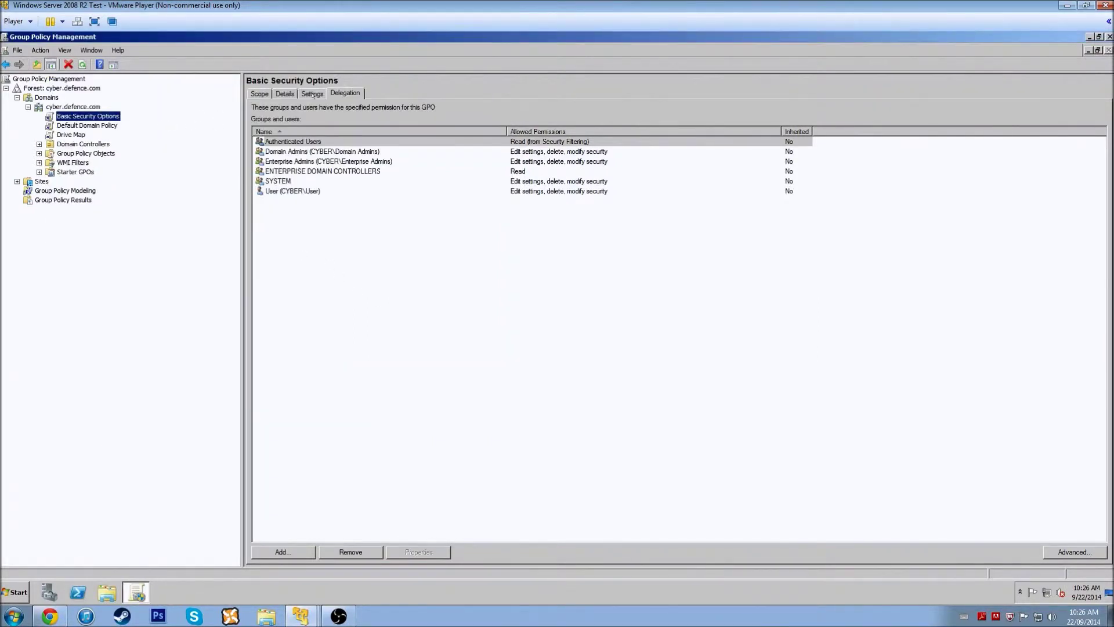
pyautogui.click(313, 94)
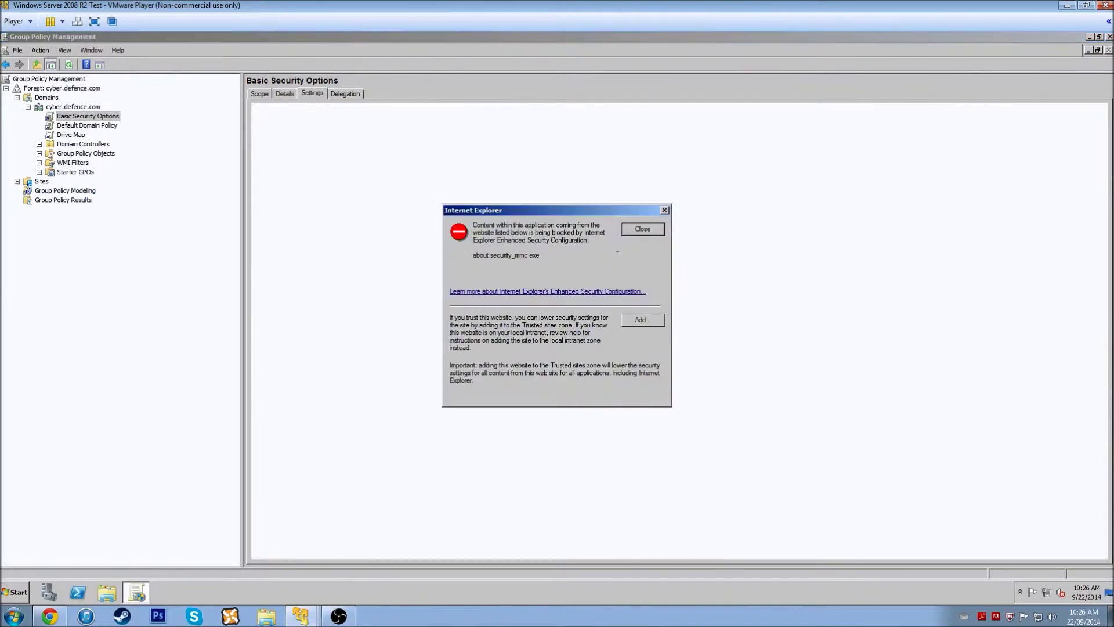
pyautogui.click(640, 228)
pyautogui.scroll(-3, 666, 217)
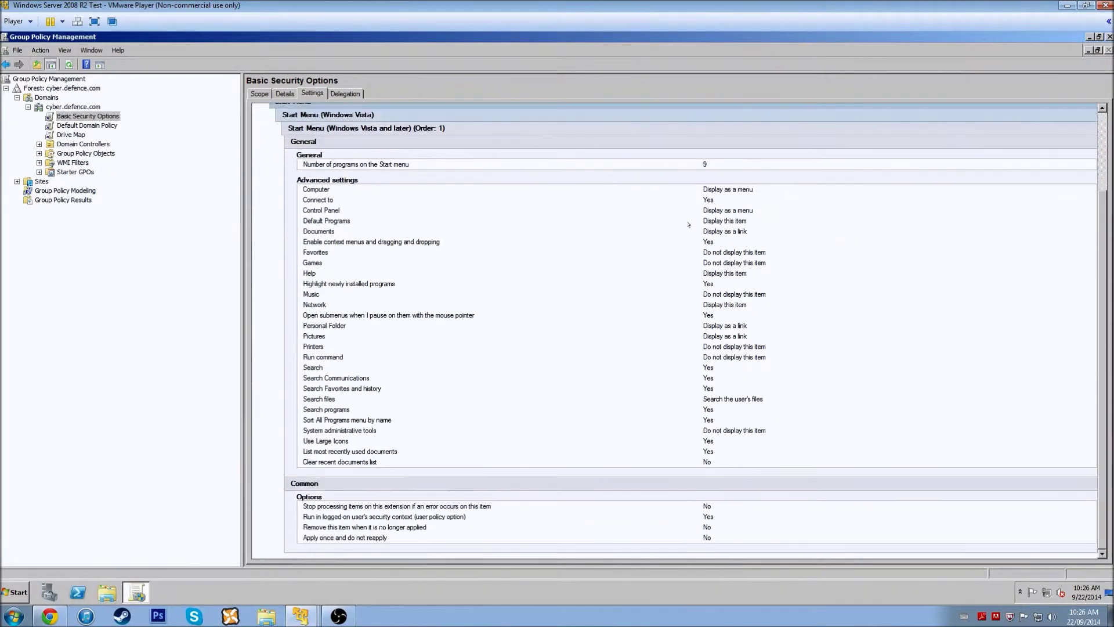
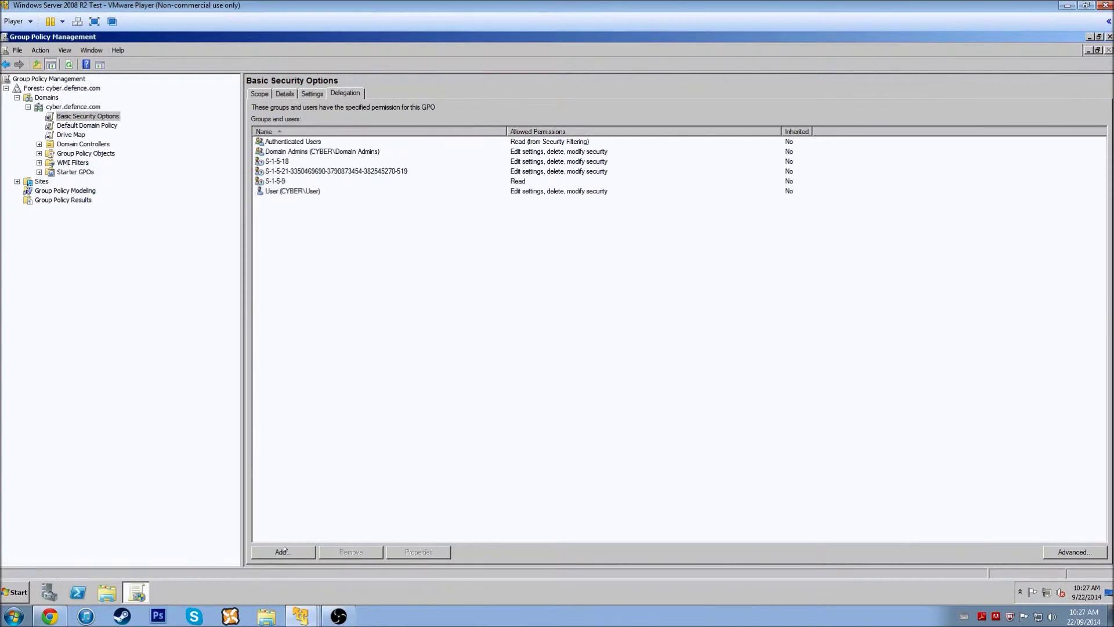
# Start adding a delegation entry to the Basic Security Options GPO, include Computers in the object types, and look up names matching WIN-.
pyautogui.click(281, 552)
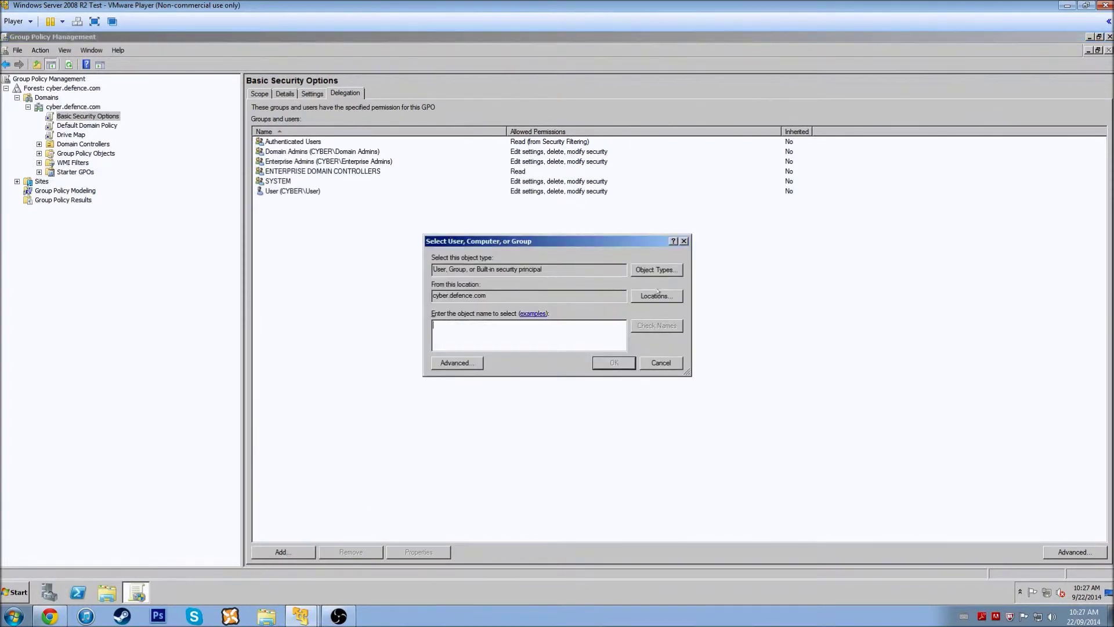
pyautogui.click(661, 270)
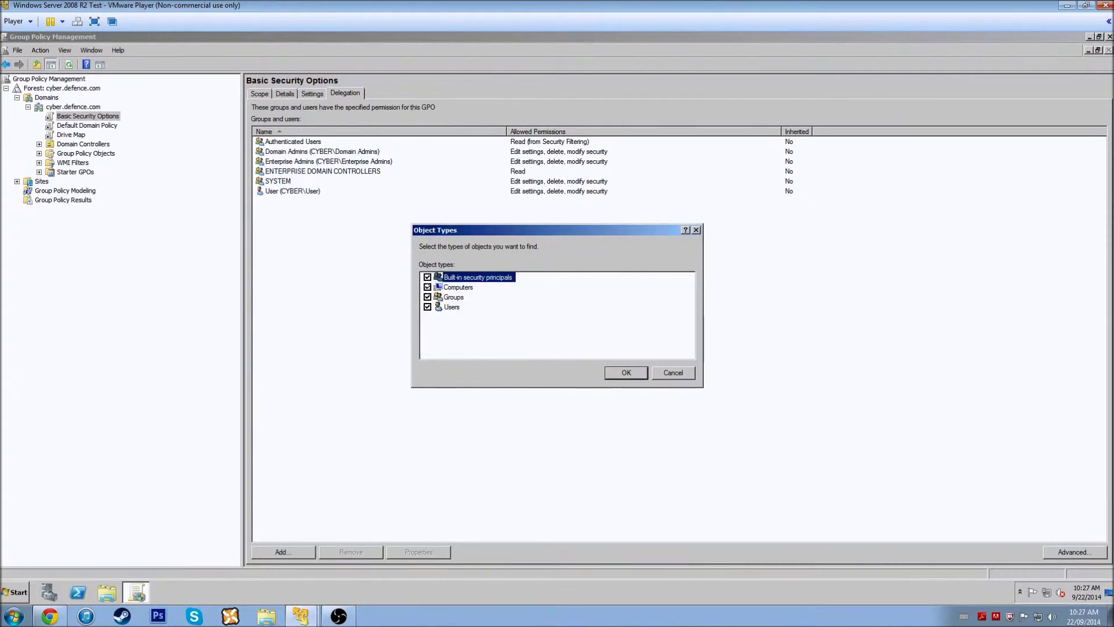
pyautogui.click(640, 377)
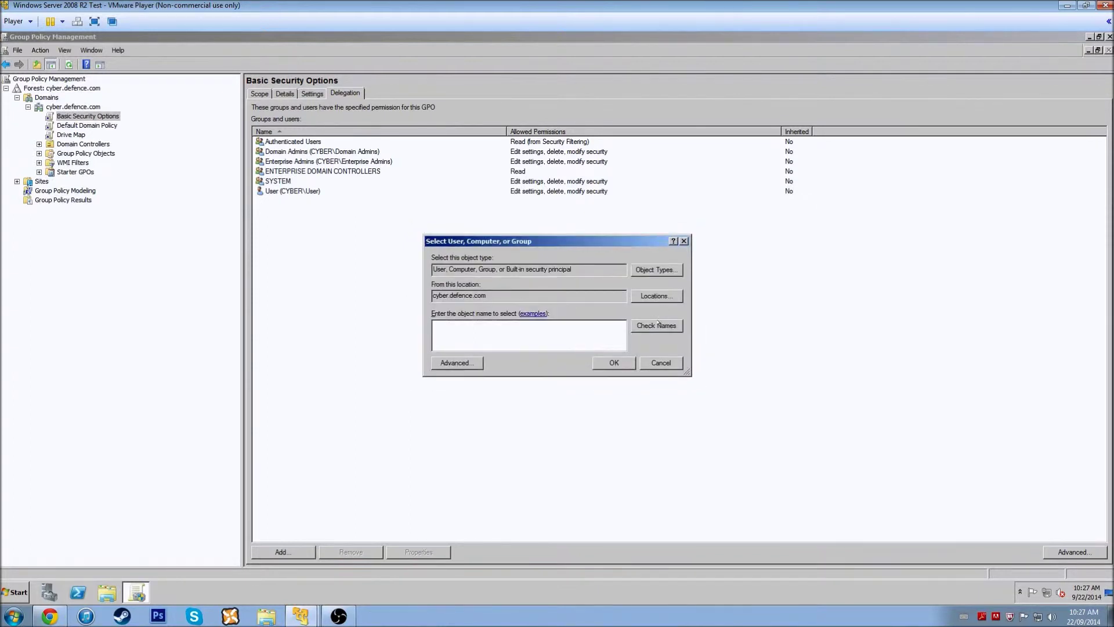
pyautogui.write('WIN-')
pyautogui.click(652, 325)
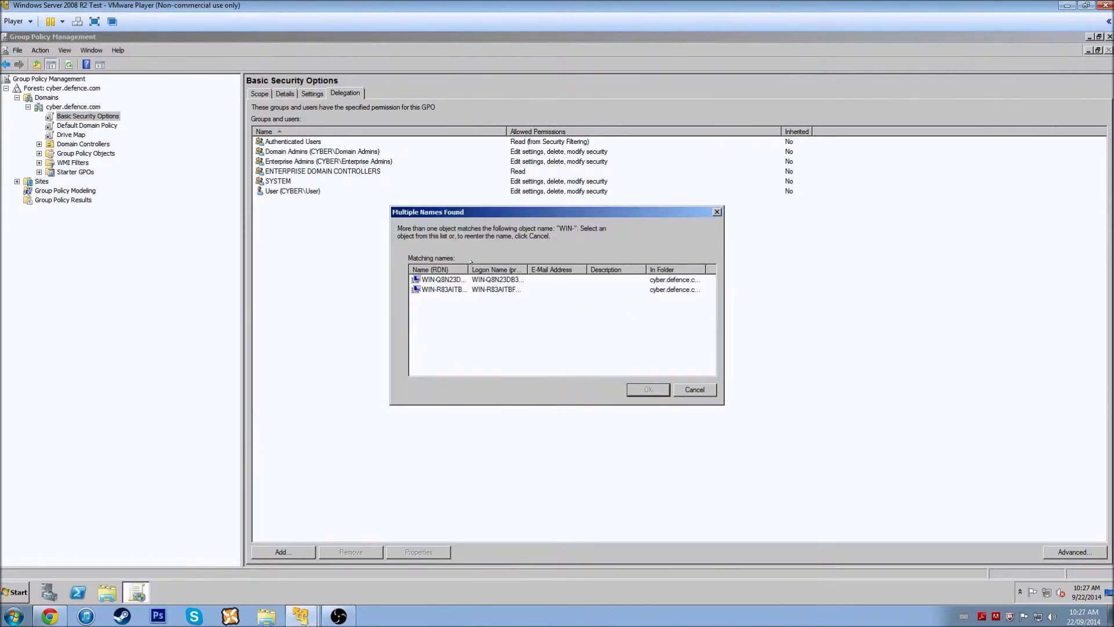
# Choose the computer WIN-R83AITBFKRE from the matching names and add it to the GPO's delegation with Read permission.
pyautogui.moveTo(465, 265); pyautogui.dragTo(645, 268)
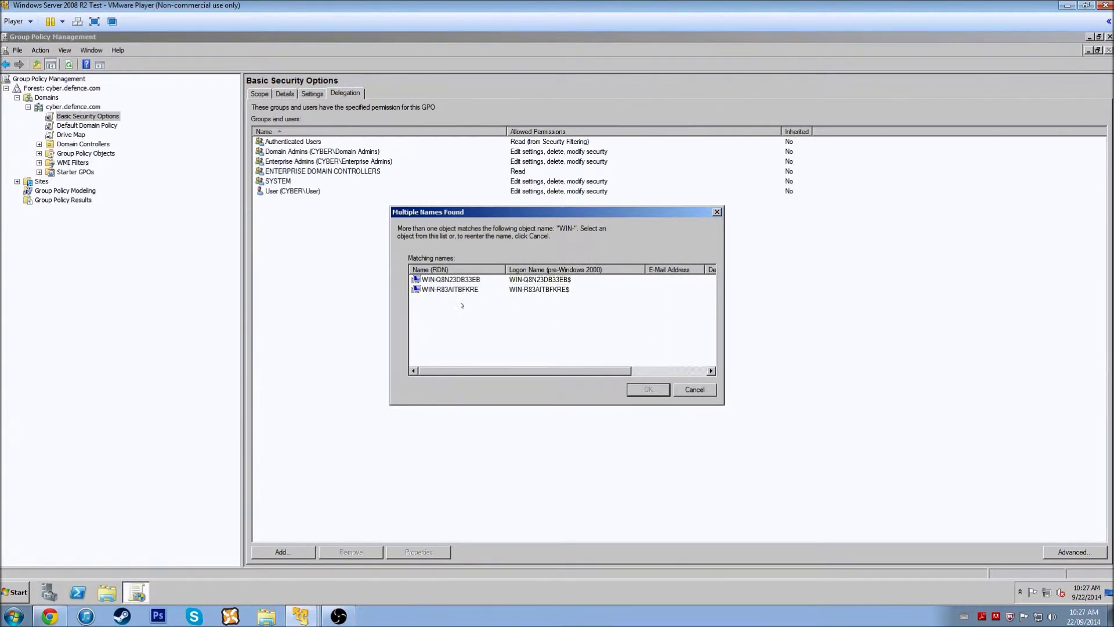
pyautogui.moveTo(581, 370); pyautogui.dragTo(656, 370)
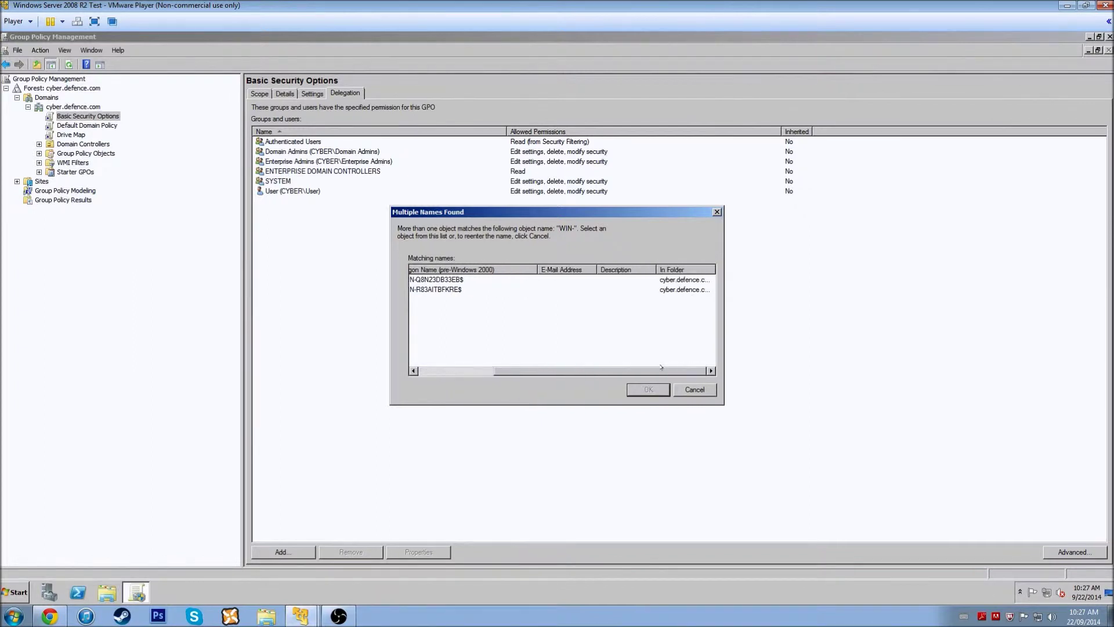
pyautogui.click(677, 290)
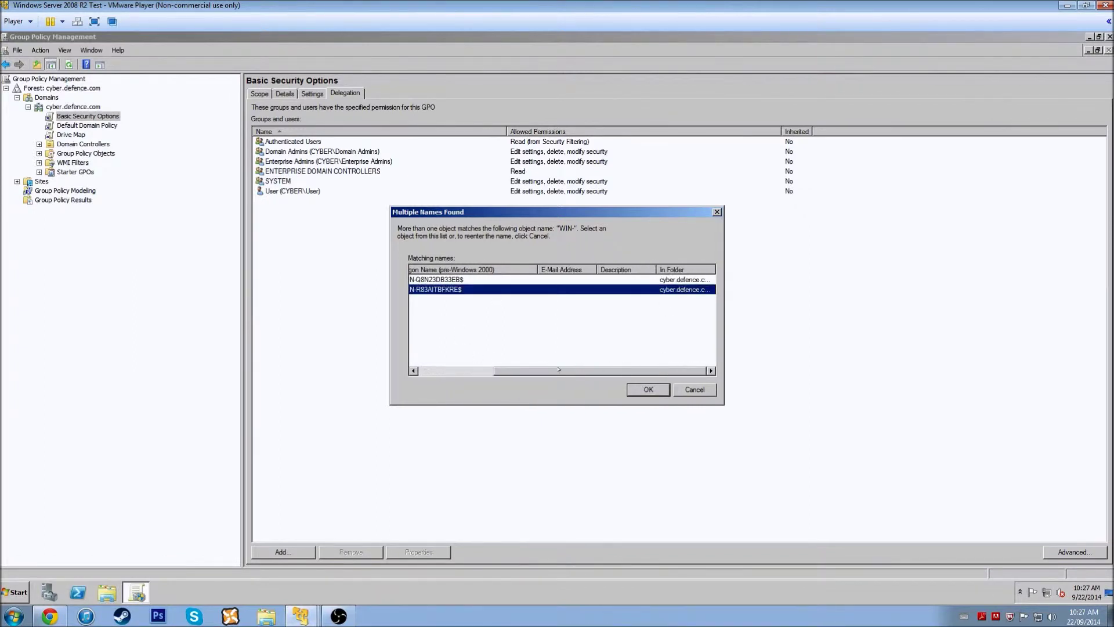
pyautogui.moveTo(559, 369); pyautogui.dragTo(413, 384)
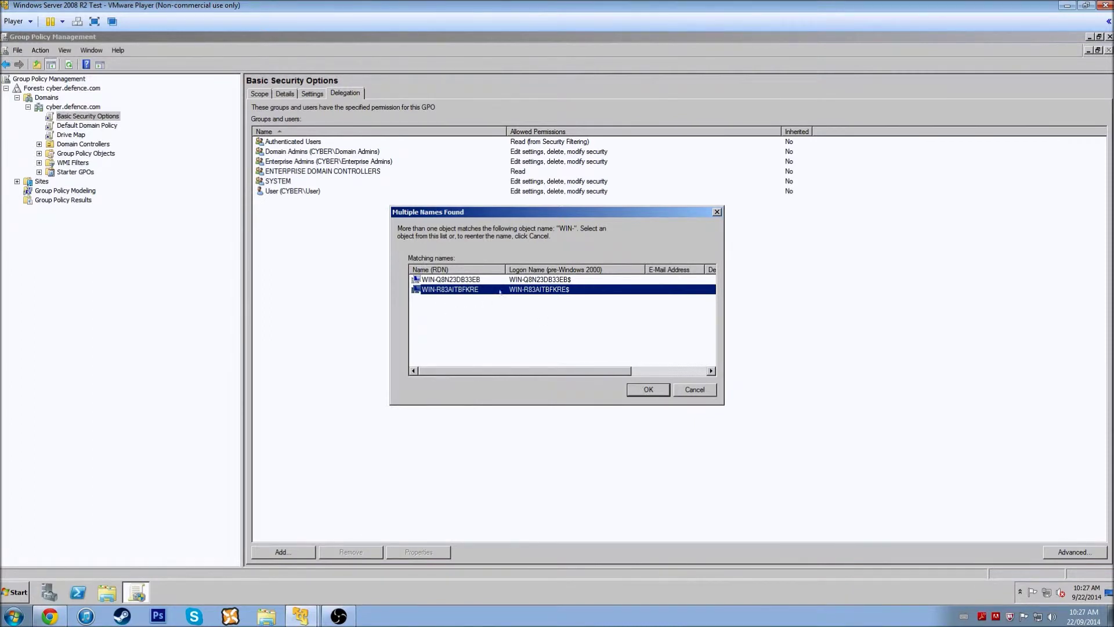
pyautogui.click(652, 390)
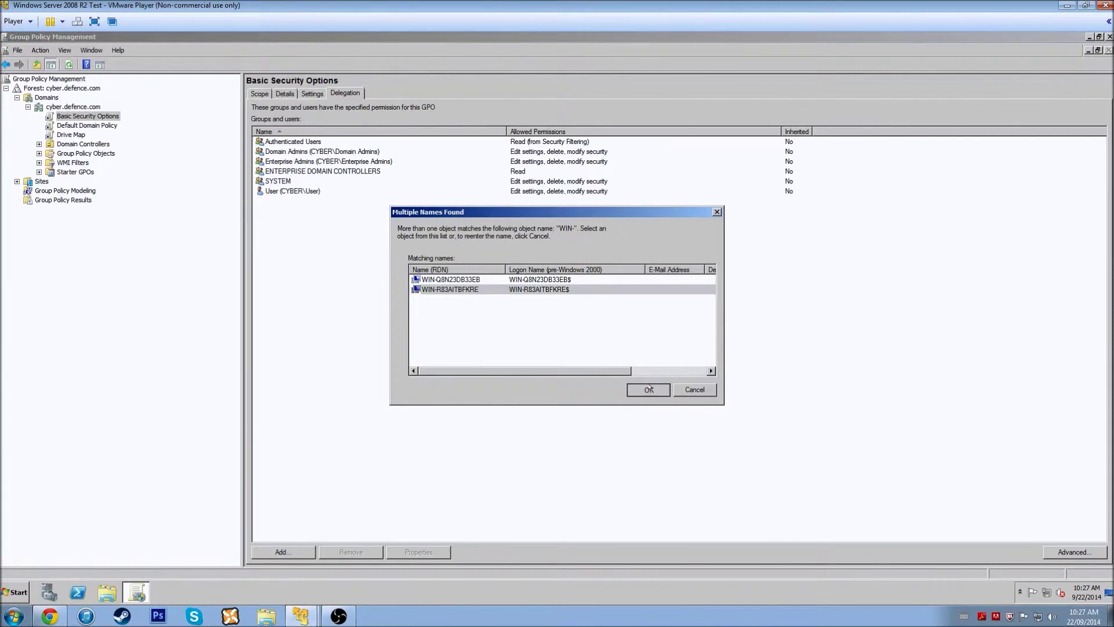
pyautogui.click(613, 363)
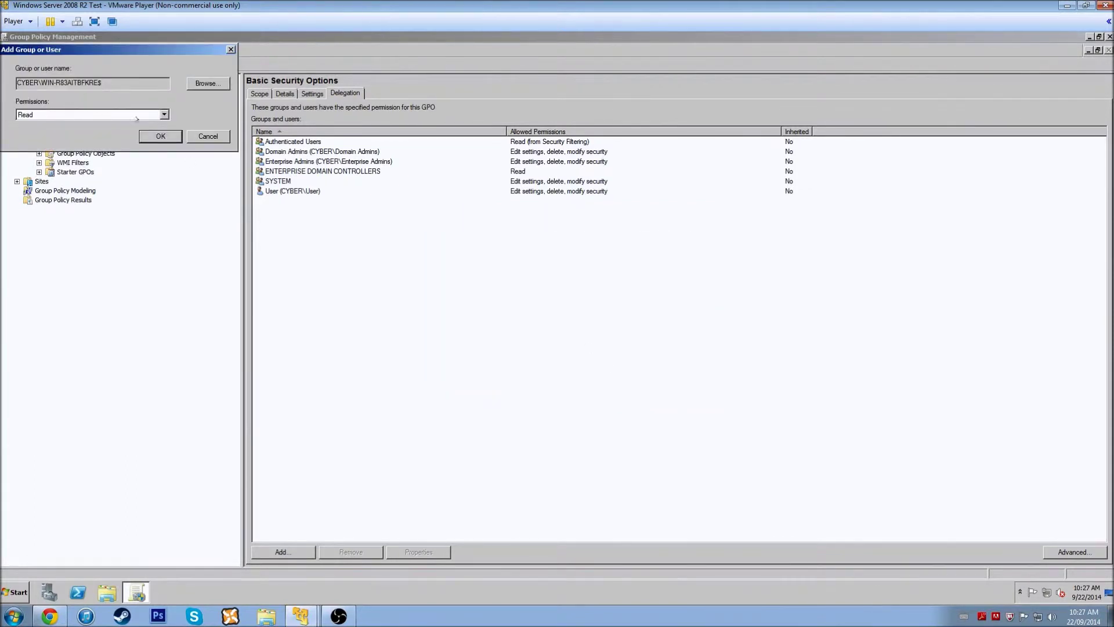
pyautogui.click(158, 135)
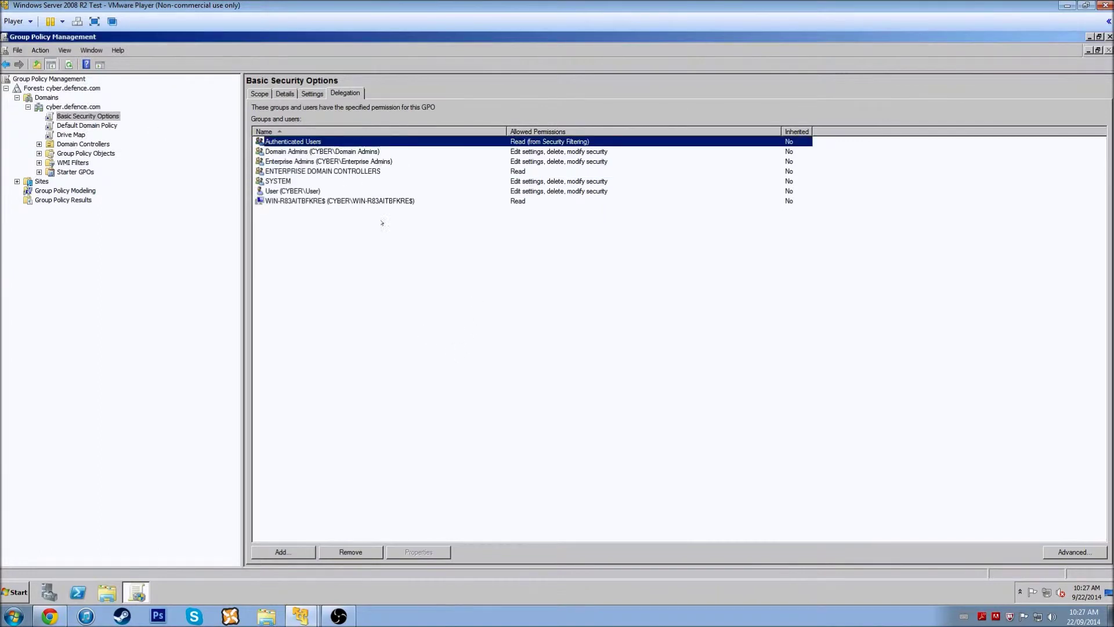
# Check the server's own computer name in the System information, then close that window.
pyautogui.click(15, 592)
pyautogui.rightClick(167, 412)
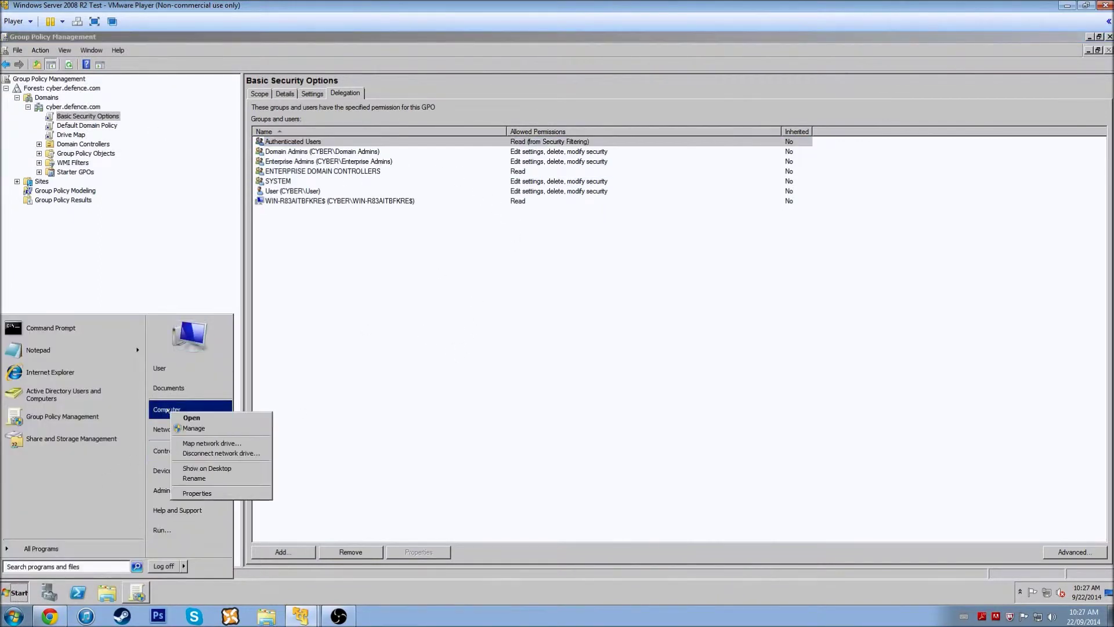
pyautogui.click(212, 490)
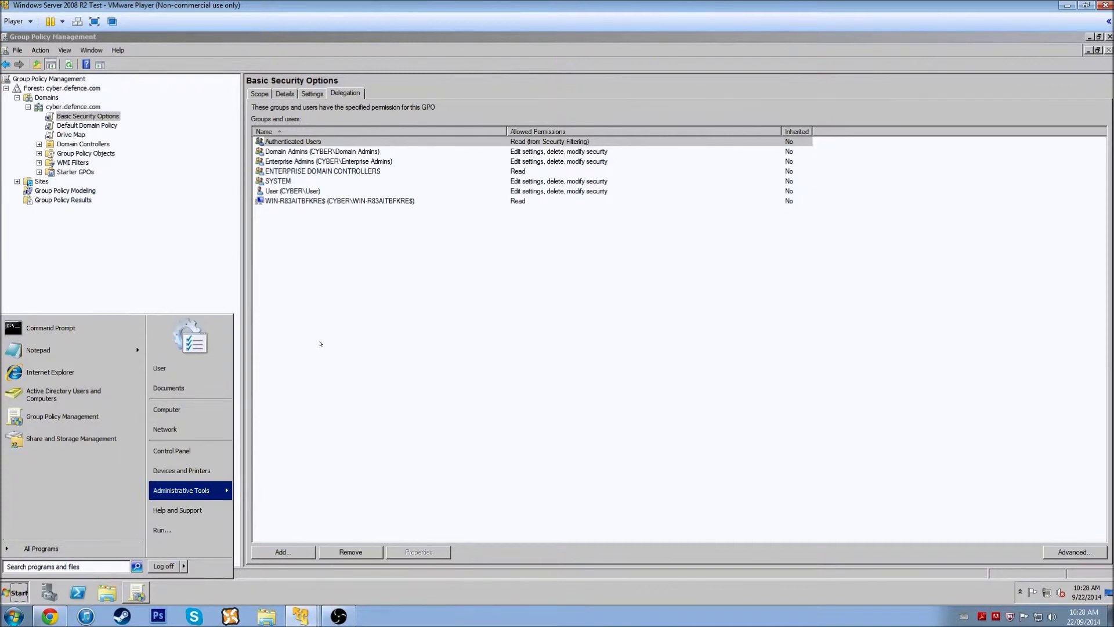
pyautogui.press('super+Pause')
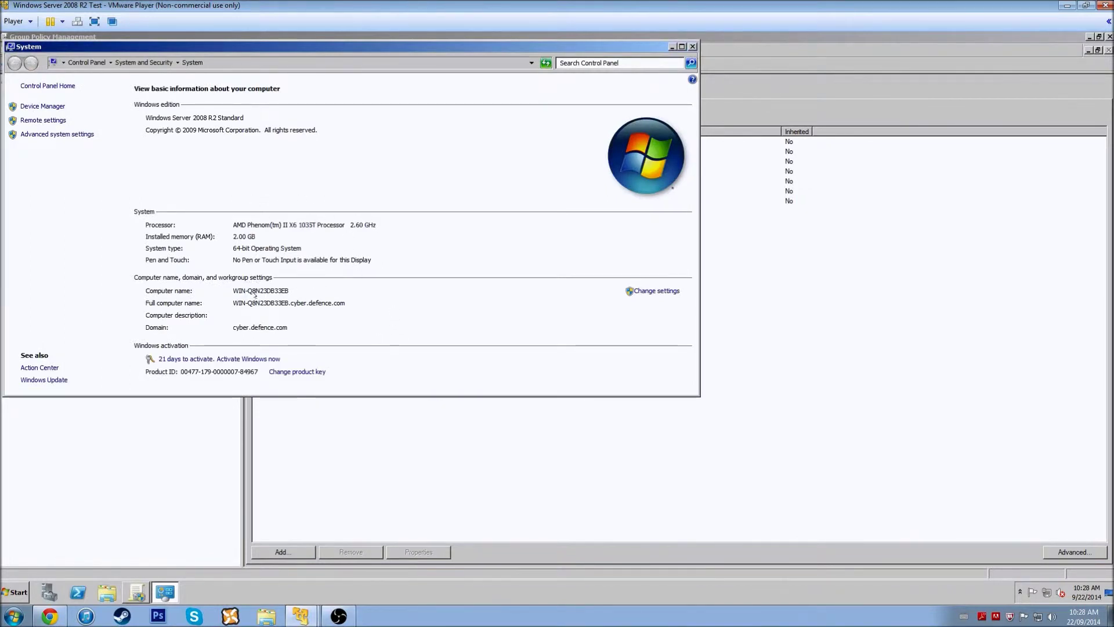
pyautogui.click(693, 46)
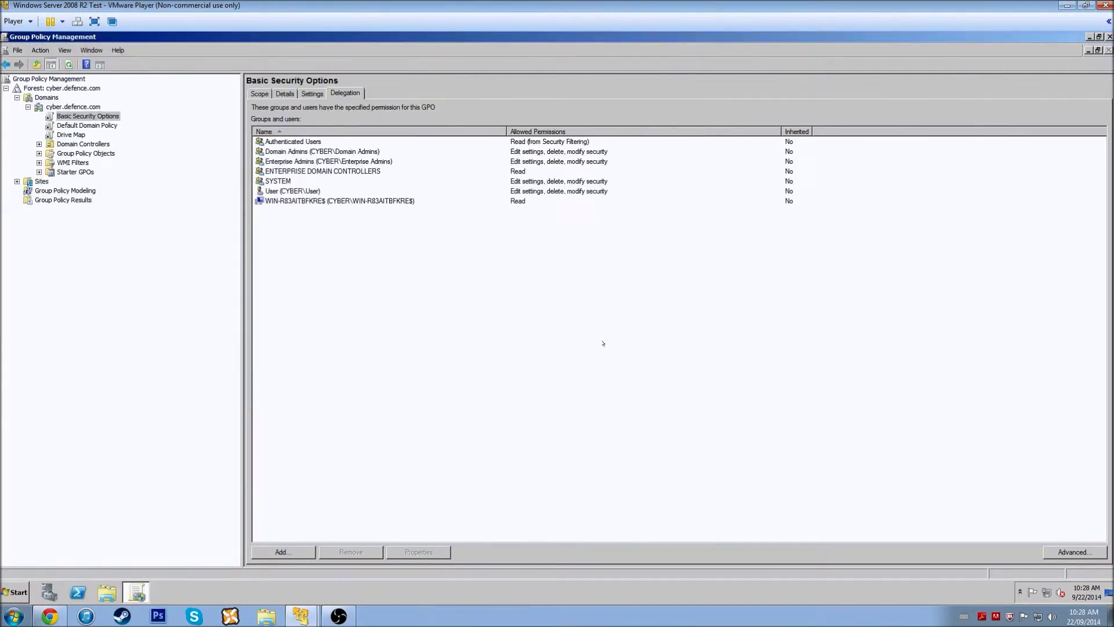
# Recheck the configured Start Menu preferences in the Basic Security Options report and view the GPOs linked to cyber.defence.com.
pyautogui.click(98, 115)
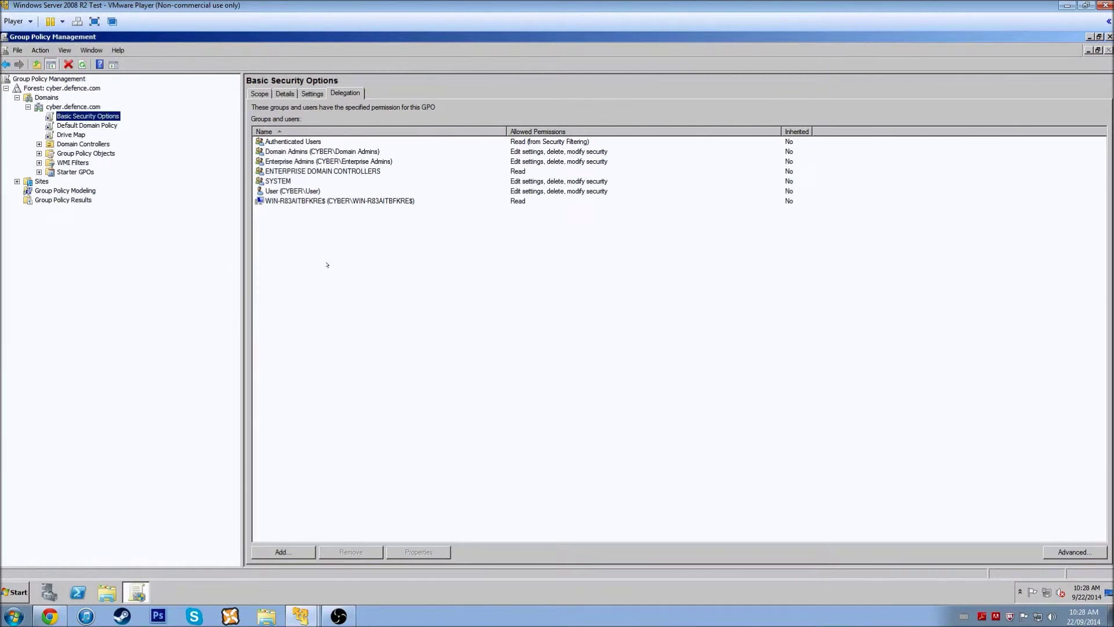
pyautogui.click(318, 94)
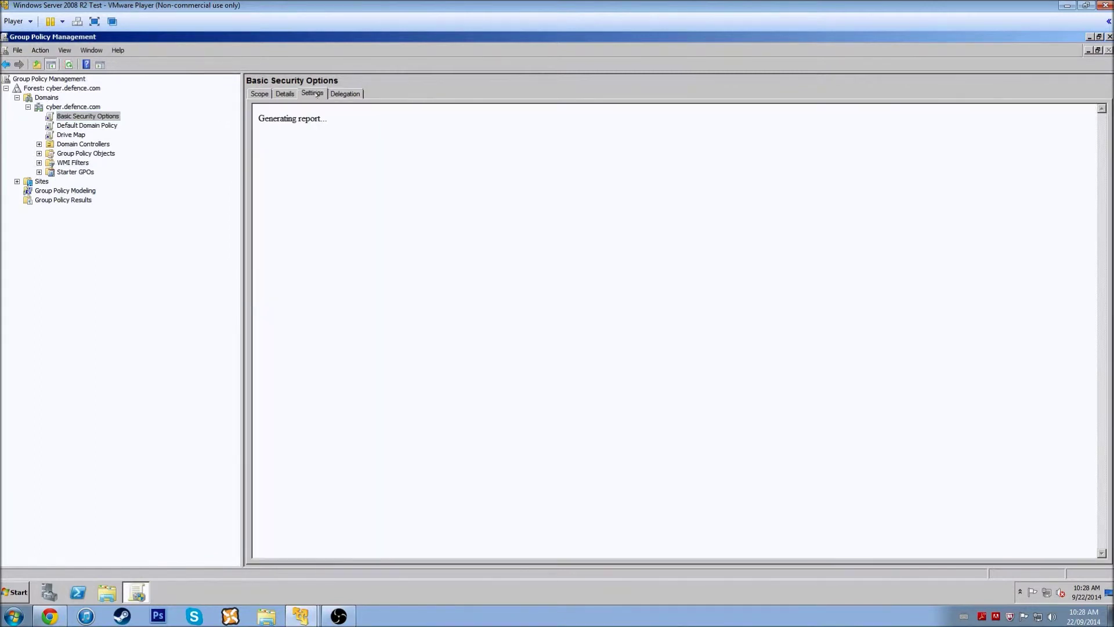
pyautogui.click(643, 229)
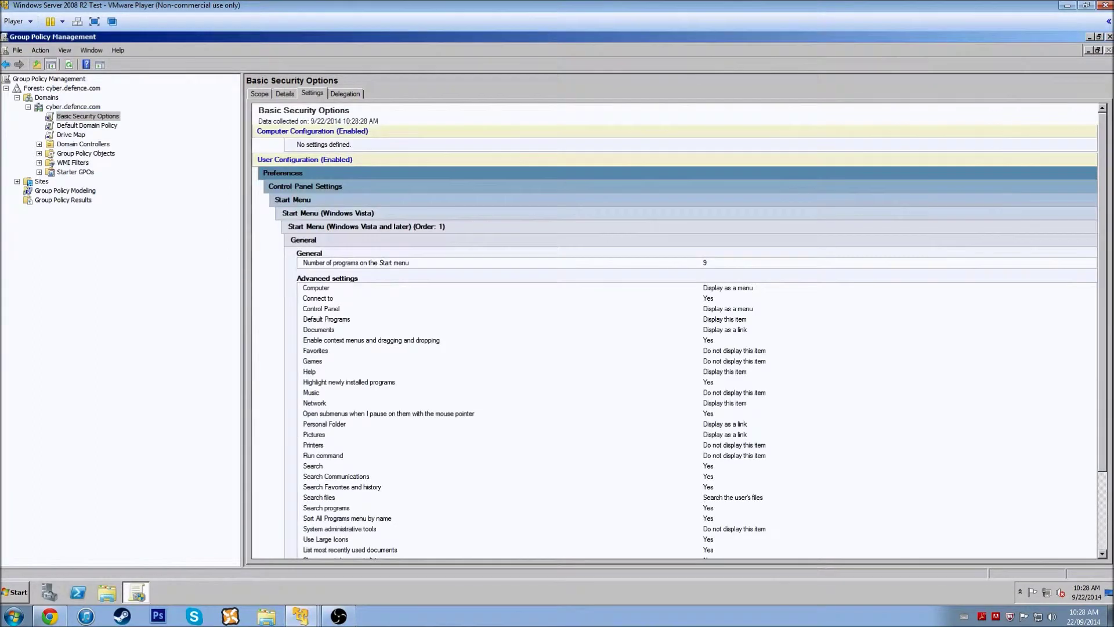
pyautogui.scroll(-3, 336, 329)
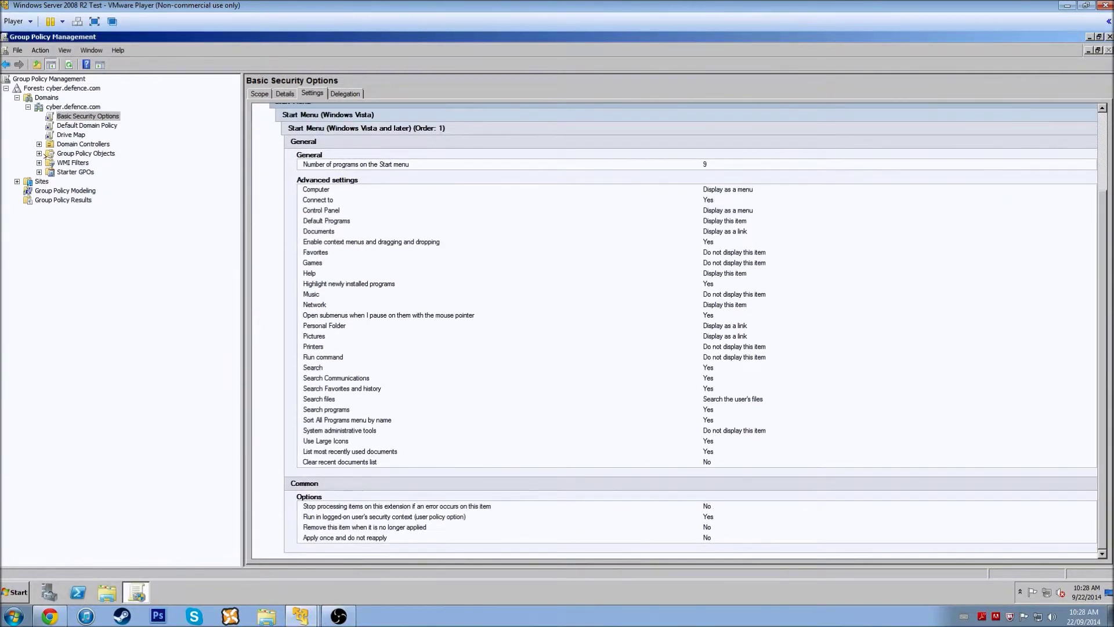
pyautogui.click(87, 106)
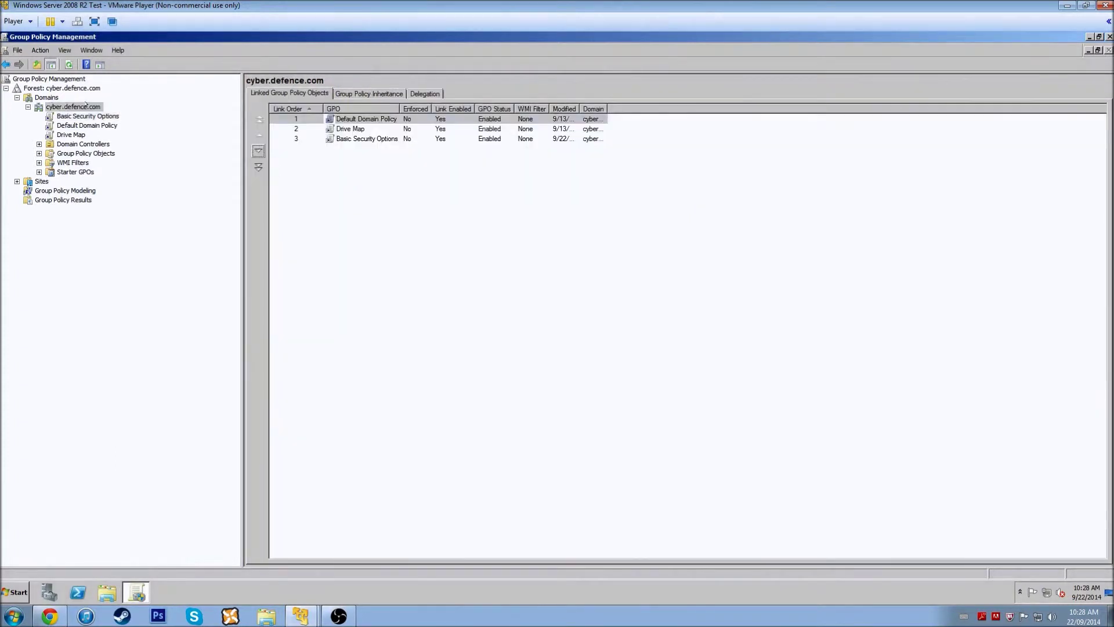
# Switch to Active Directory Users and Computers and maximize its window.
pyautogui.click(3, 593)
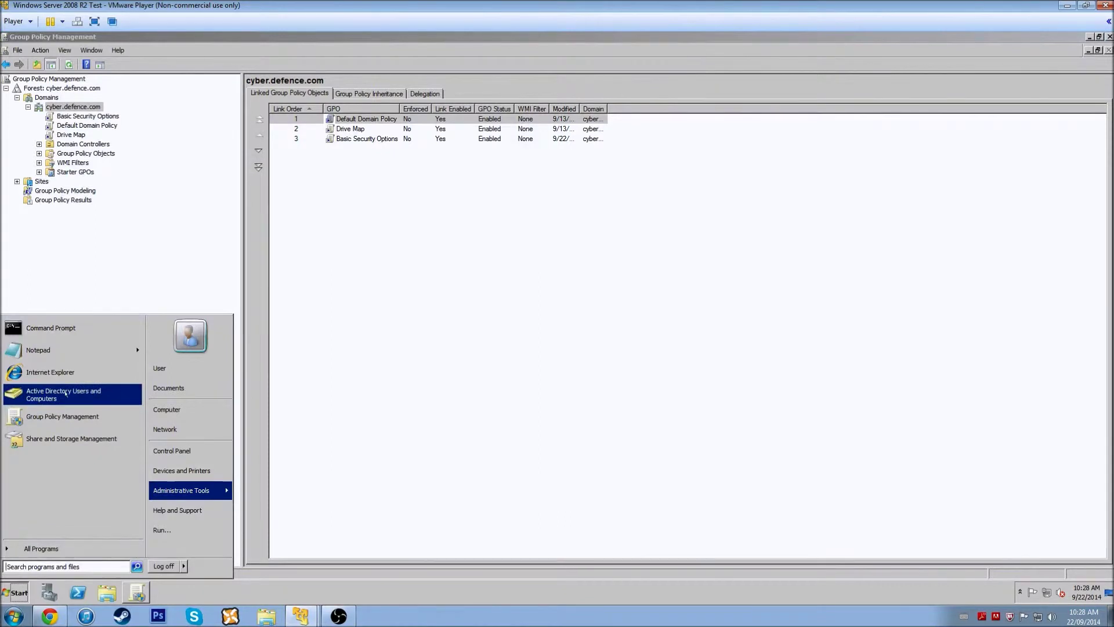
pyautogui.click(66, 393)
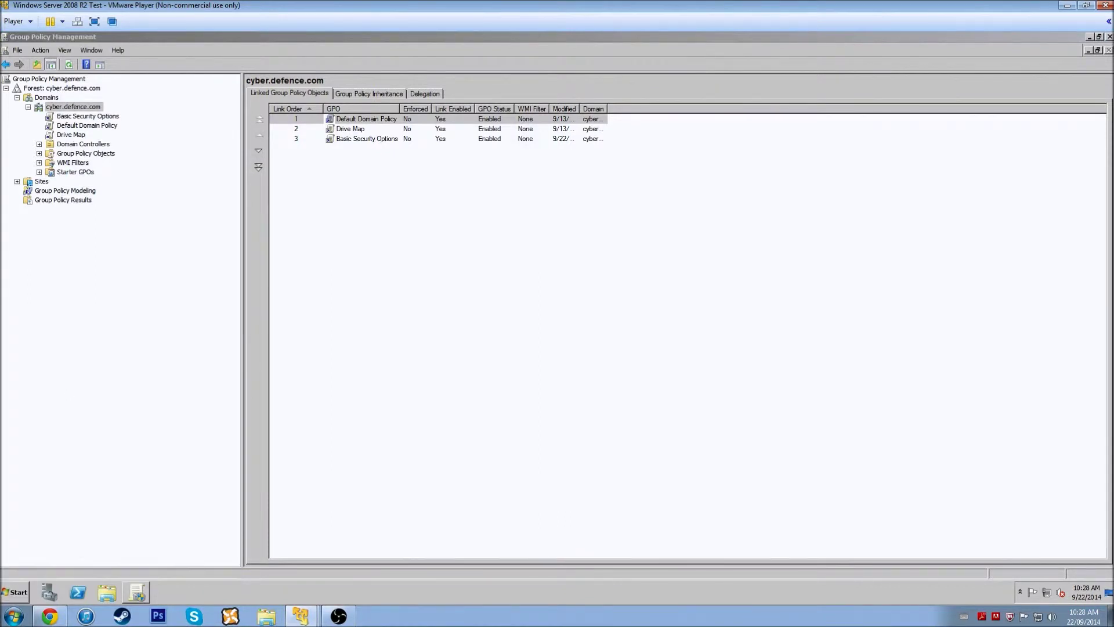
pyautogui.click(13, 585)
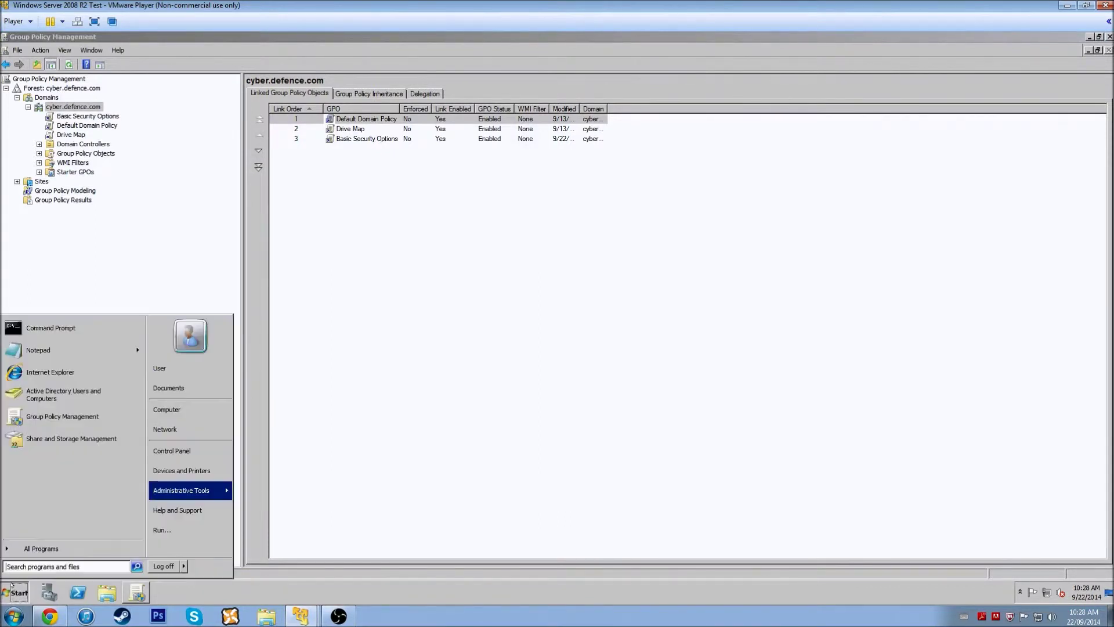
pyautogui.moveTo(184, 497)
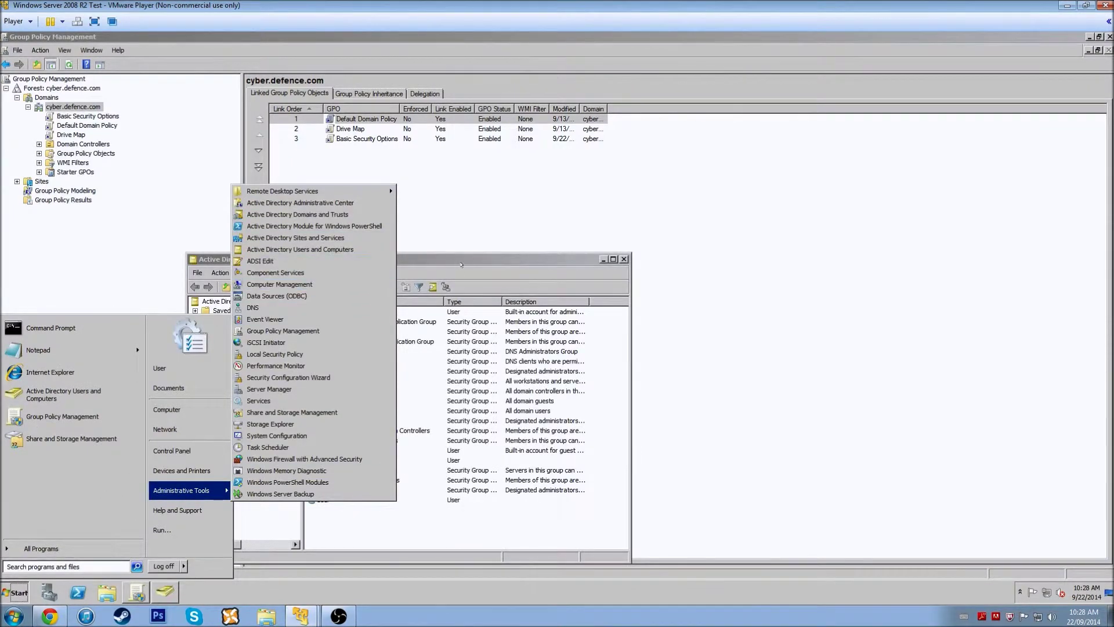
pyautogui.click(461, 265)
pyautogui.doubleClick(461, 260)
# Start a new user in the Users container, enter the person's first name and logon name, and proceed to the password settings.
pyautogui.click(202, 330)
pyautogui.rightClick(202, 329)
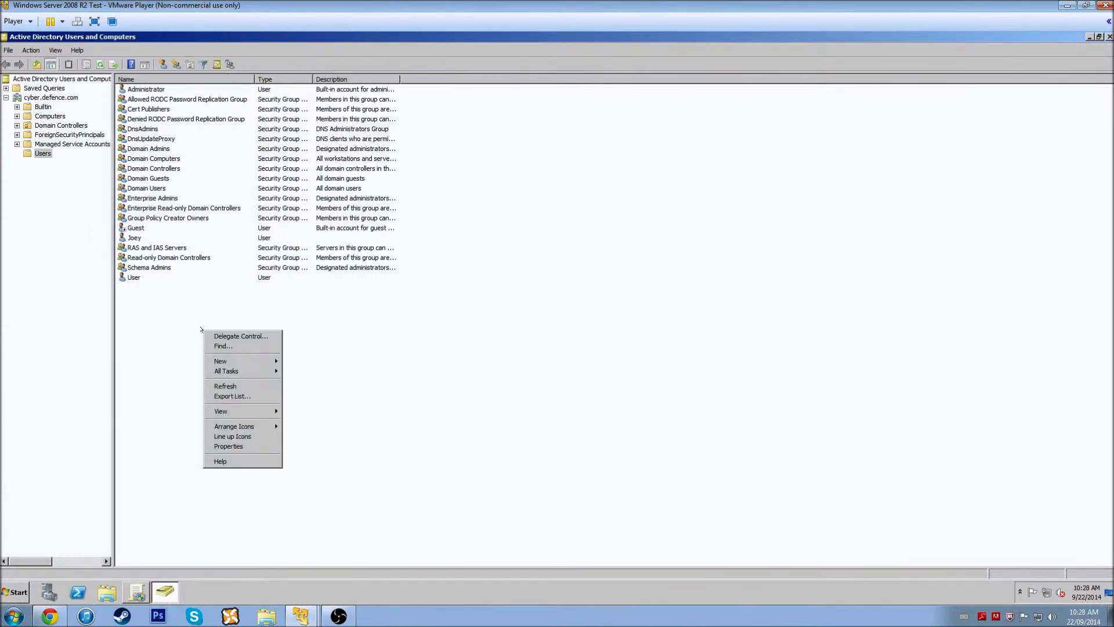
pyautogui.moveTo(243, 361)
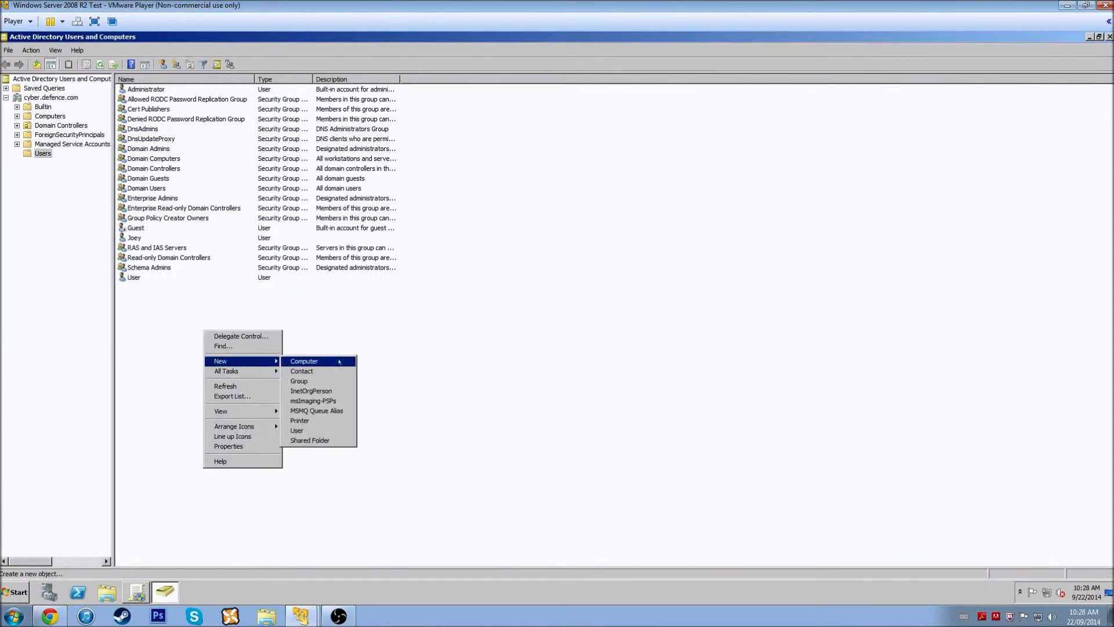
pyautogui.click(318, 430)
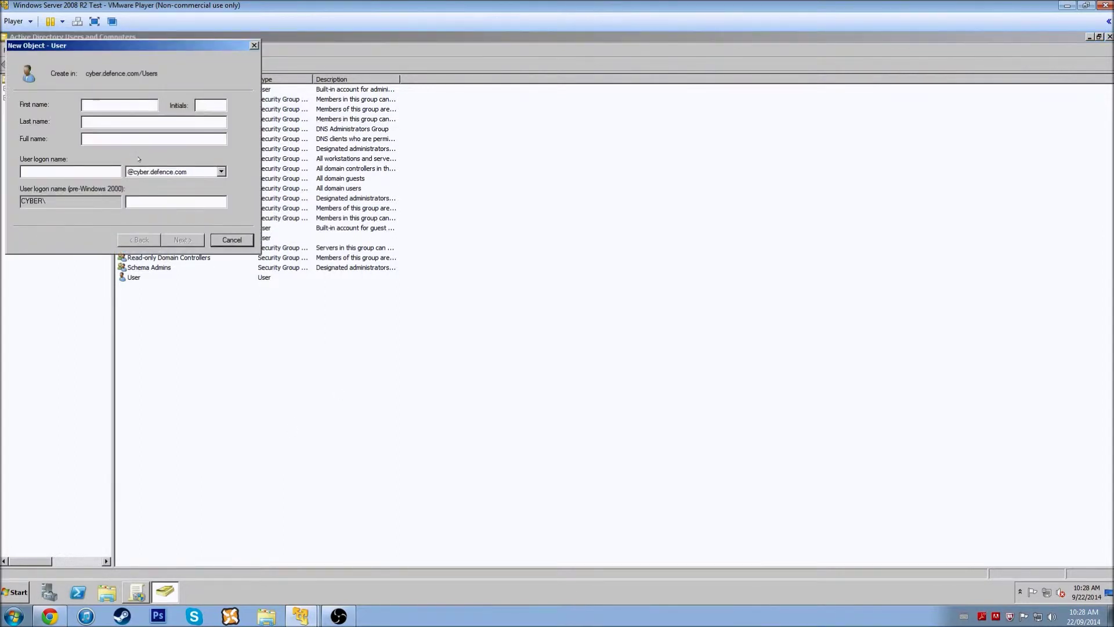
pyautogui.write('Tim')
pyautogui.click(70, 170)
pyautogui.write('Tim')
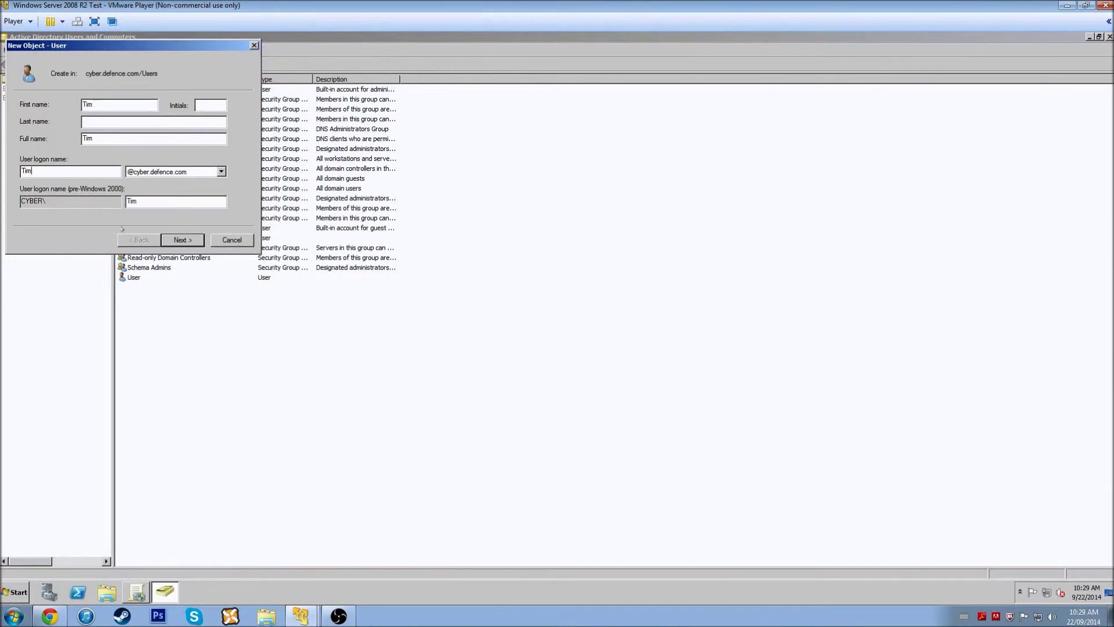
pyautogui.click(182, 239)
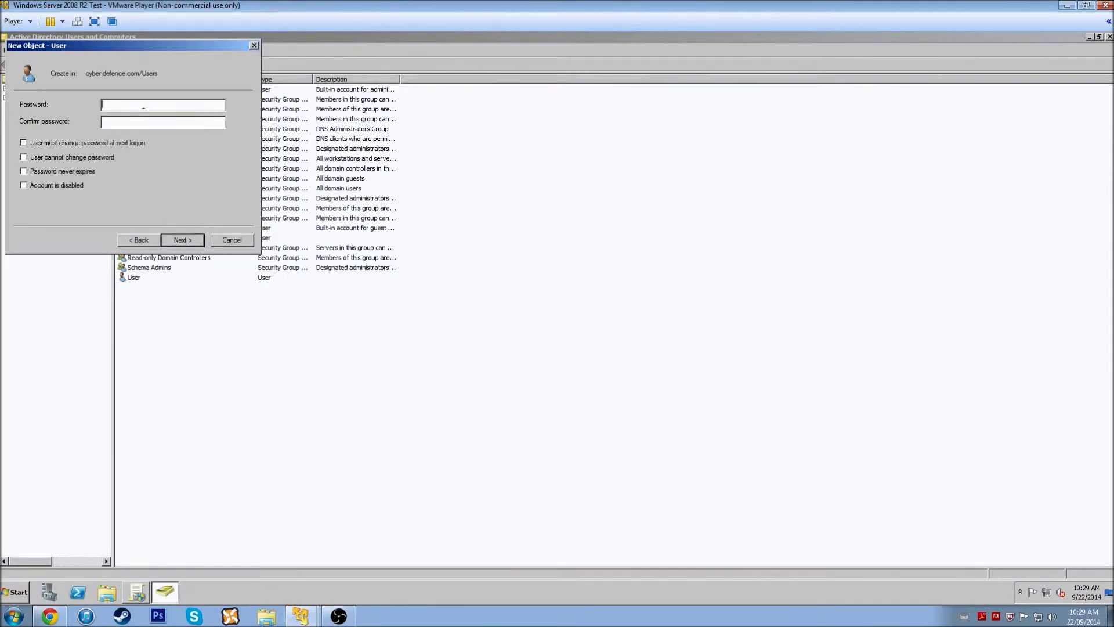
# Enter and confirm the new user's account password, and finish creating the account.
pyautogui.write('***********************')
pyautogui.press('Return')
pyautogui.press('Return')
pyautogui.write('*********************')
pyautogui.press('Return')
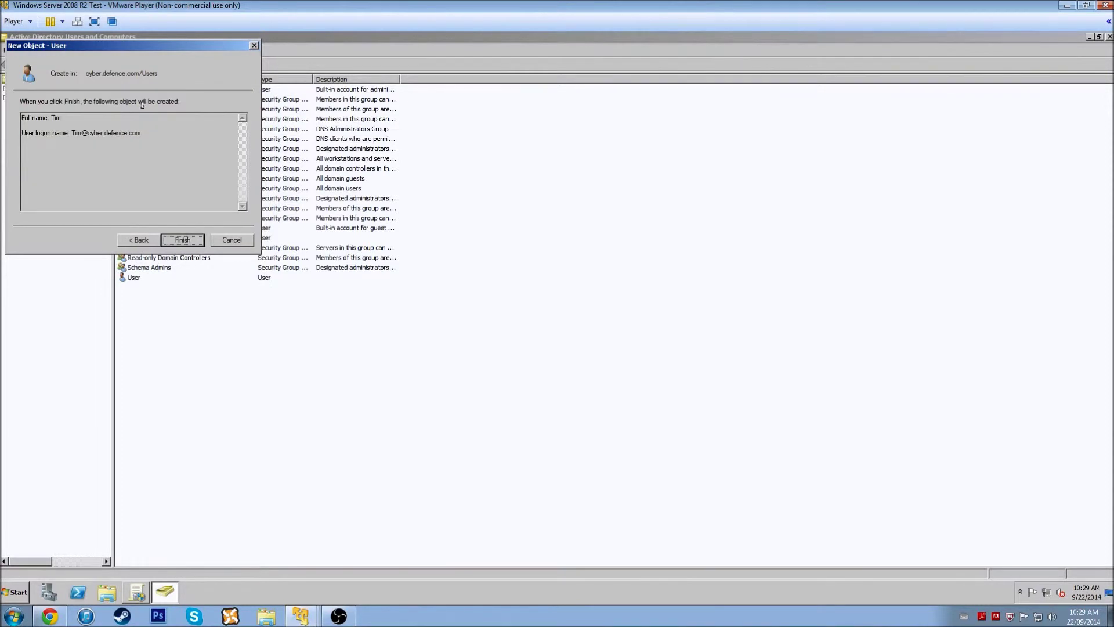
pyautogui.press('Return')
pyautogui.click(288, 408)
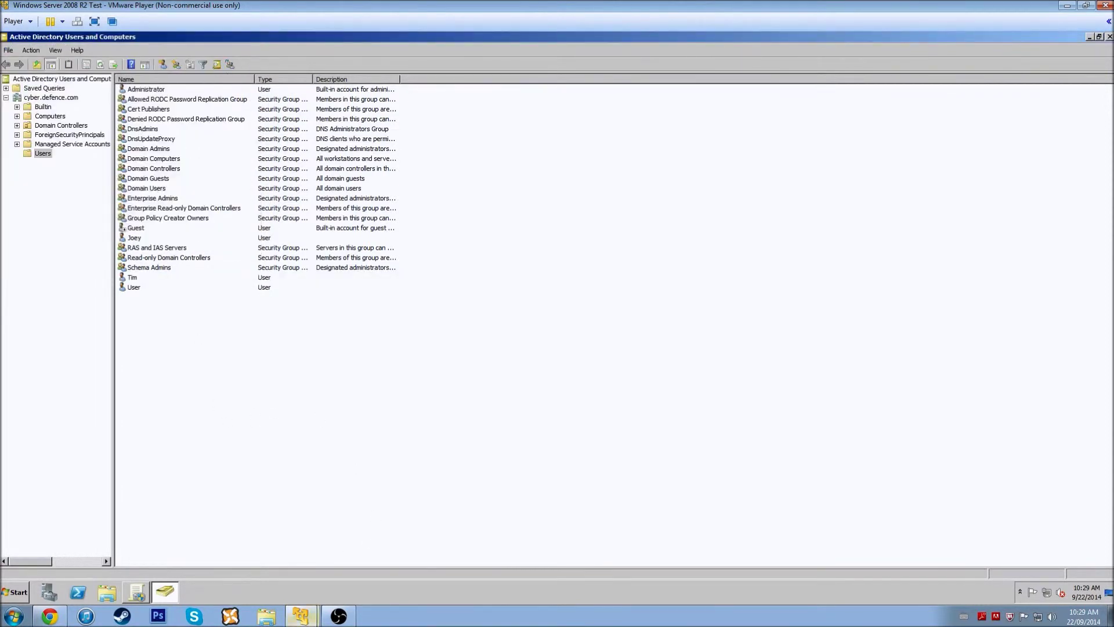
# In Group Policy Management, create a GPO linked to cyber.defence.com, named with the new user's first name followed by GPO.
pyautogui.click(136, 592)
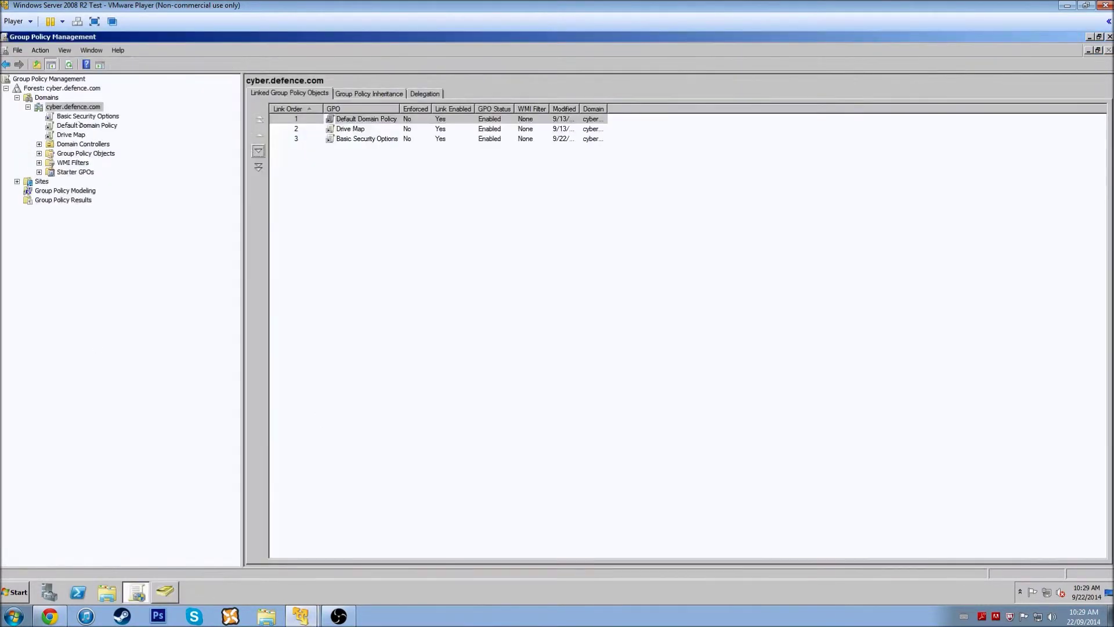
pyautogui.rightClick(75, 106)
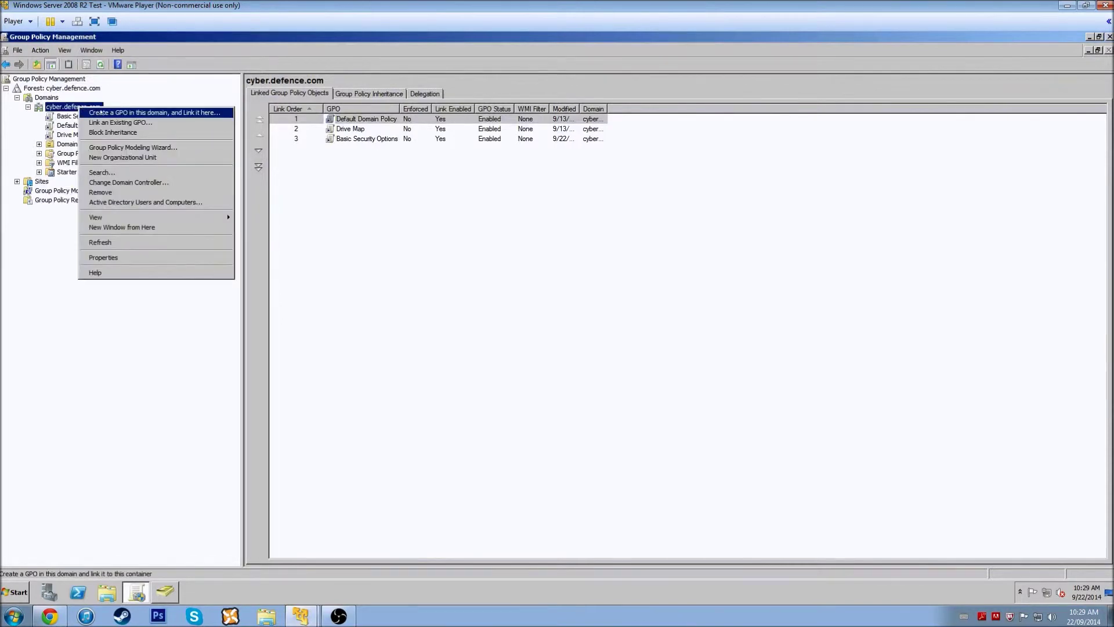
pyautogui.click(100, 113)
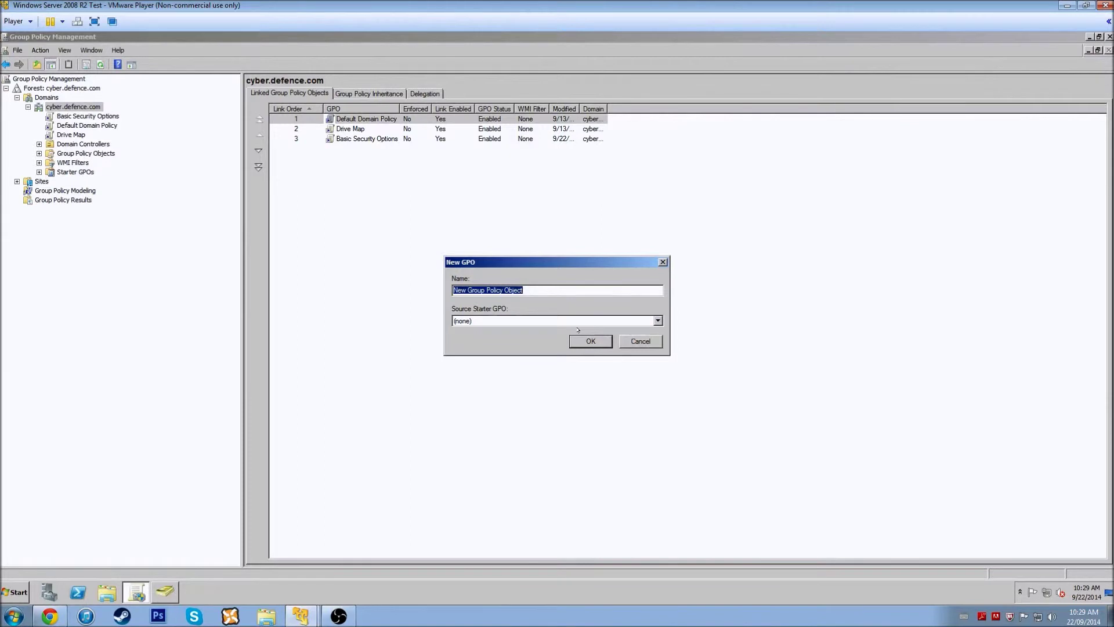
pyautogui.write('Tim GPO')
pyautogui.press('Return')
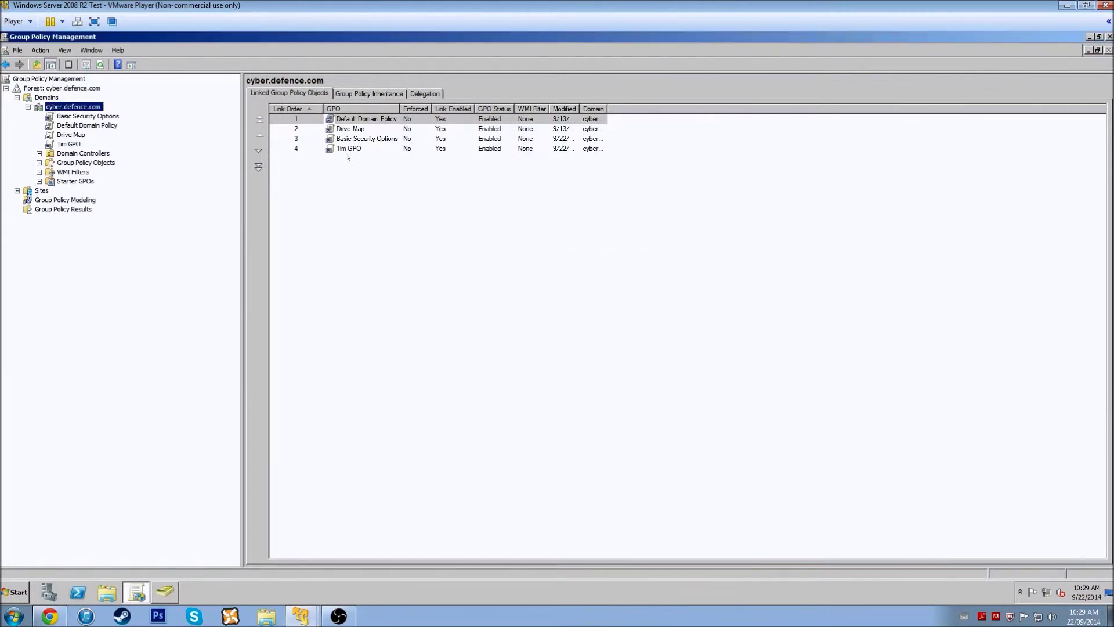
# Select the newly linked user GPO, dismiss the blocked-content warning and open the policy for editing.
pyautogui.click(365, 149)
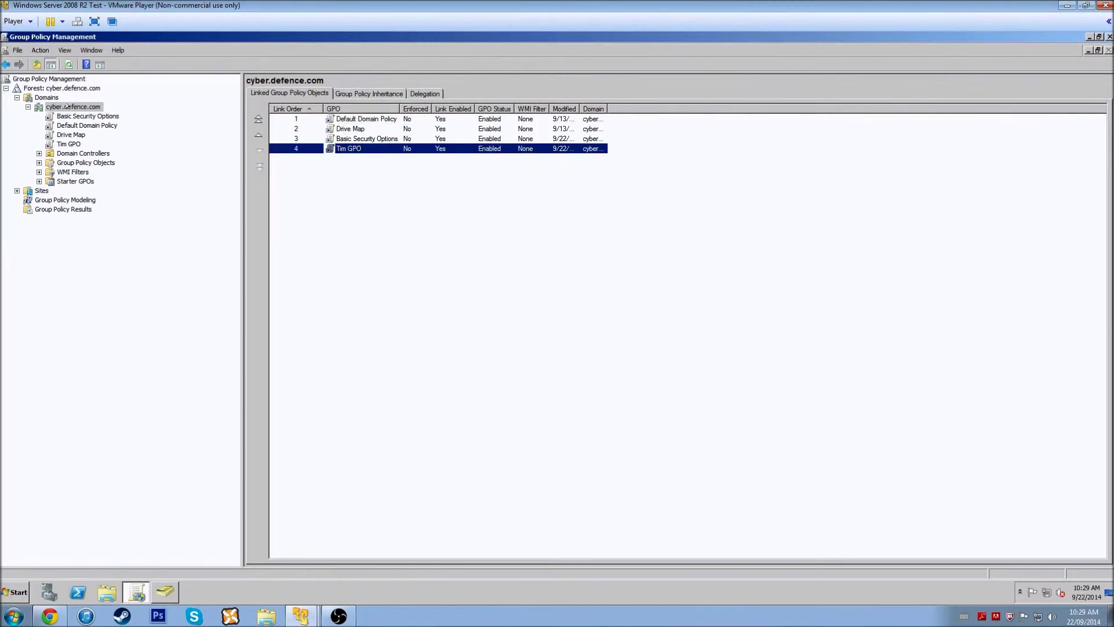
pyautogui.click(70, 142)
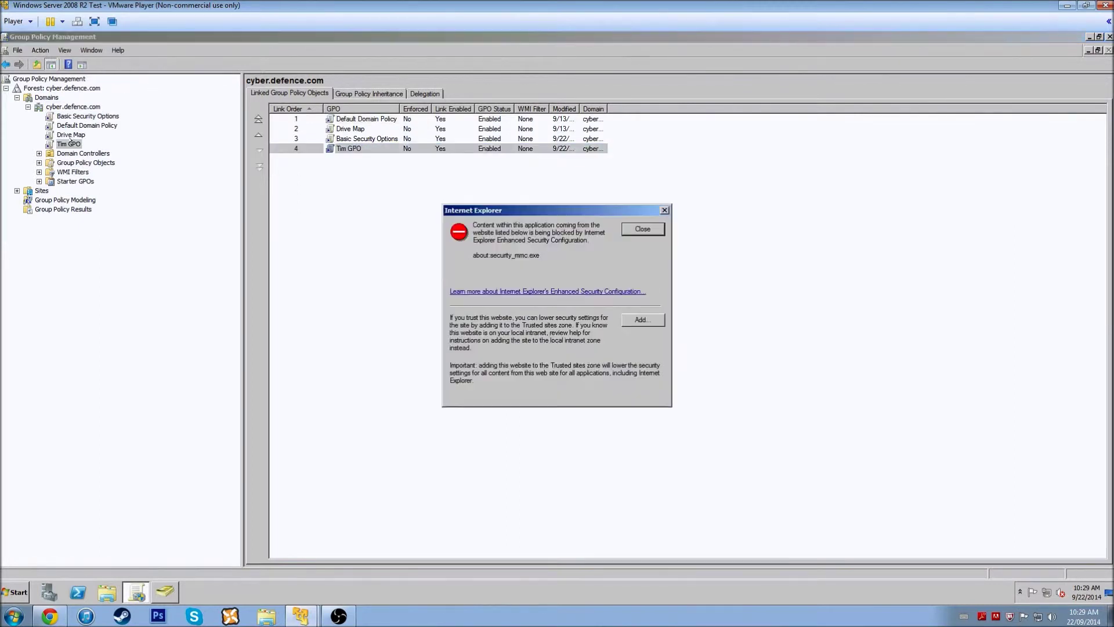
pyautogui.click(648, 228)
pyautogui.press('Return')
pyautogui.click(80, 144)
pyautogui.rightClick(75, 145)
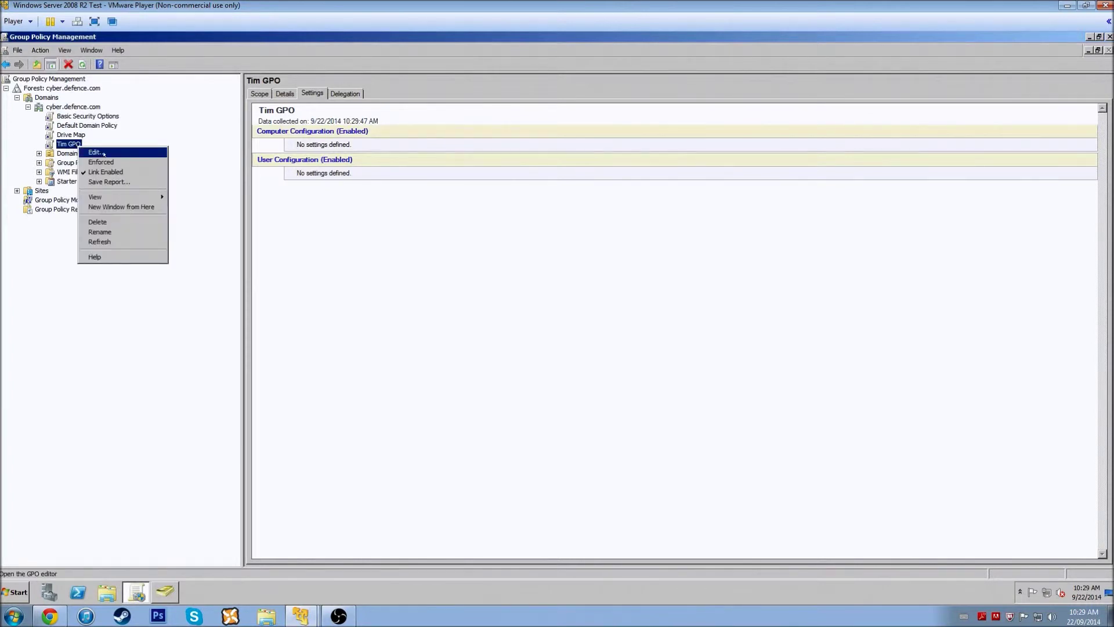
pyautogui.click(96, 150)
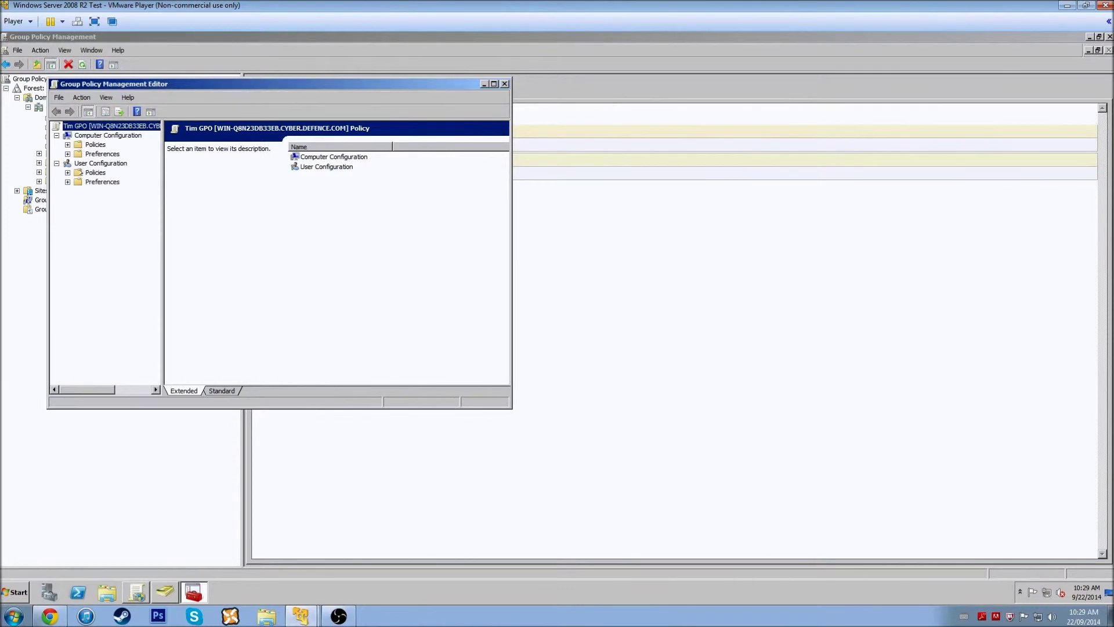
# In the User Configuration's Control Panel preferences, start a new Folder Options item for Windows Vista and later.
pyautogui.click(67, 182)
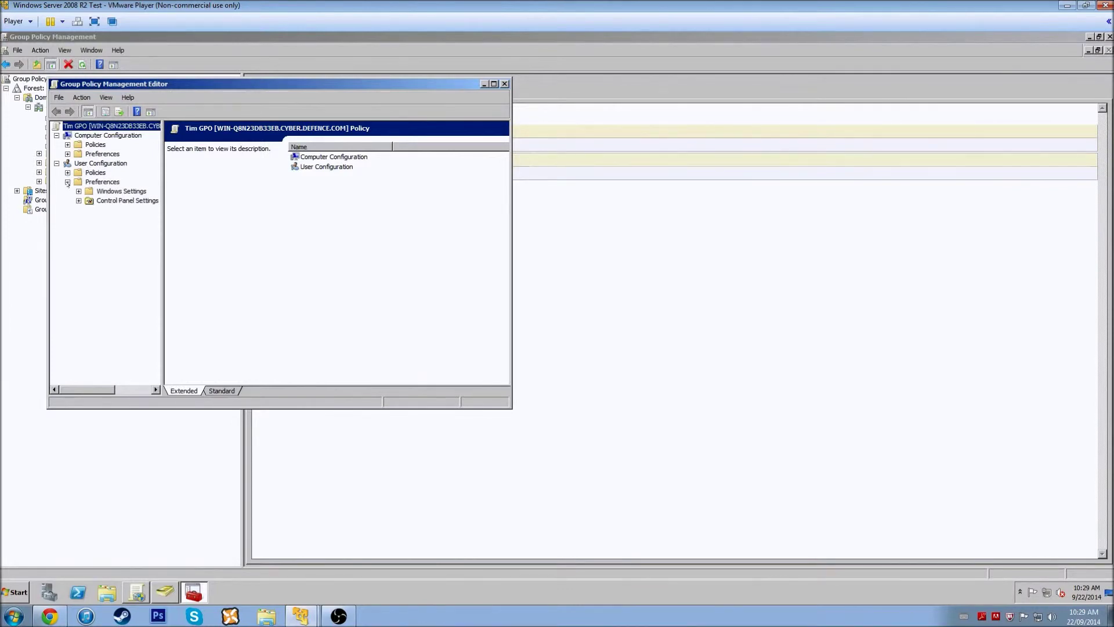
pyautogui.click(79, 190)
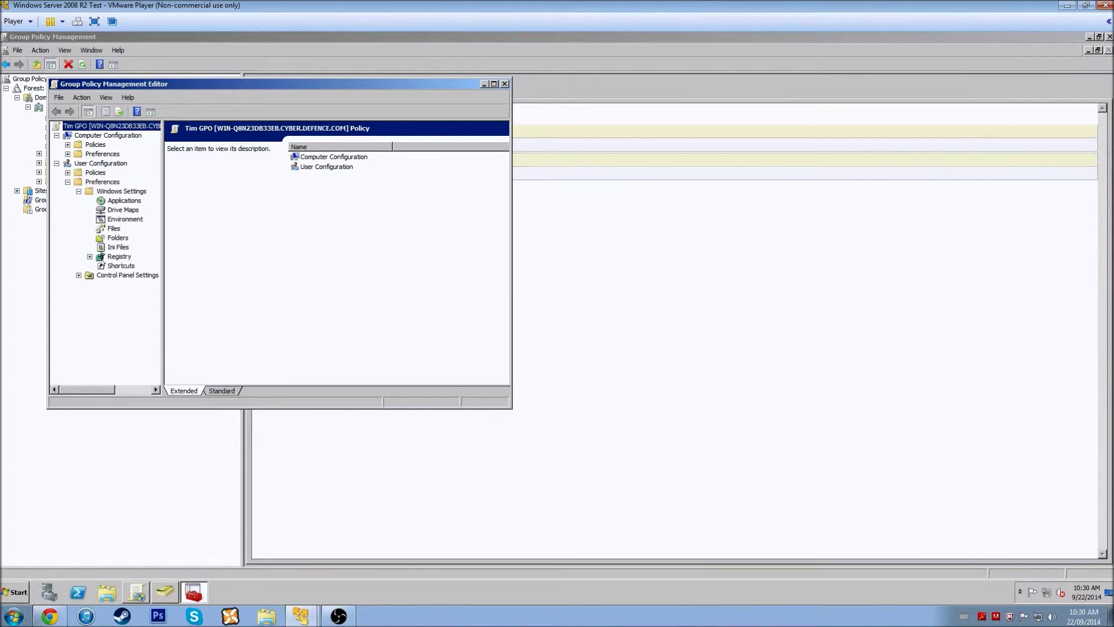
pyautogui.click(78, 275)
pyautogui.click(122, 284)
pyautogui.click(123, 302)
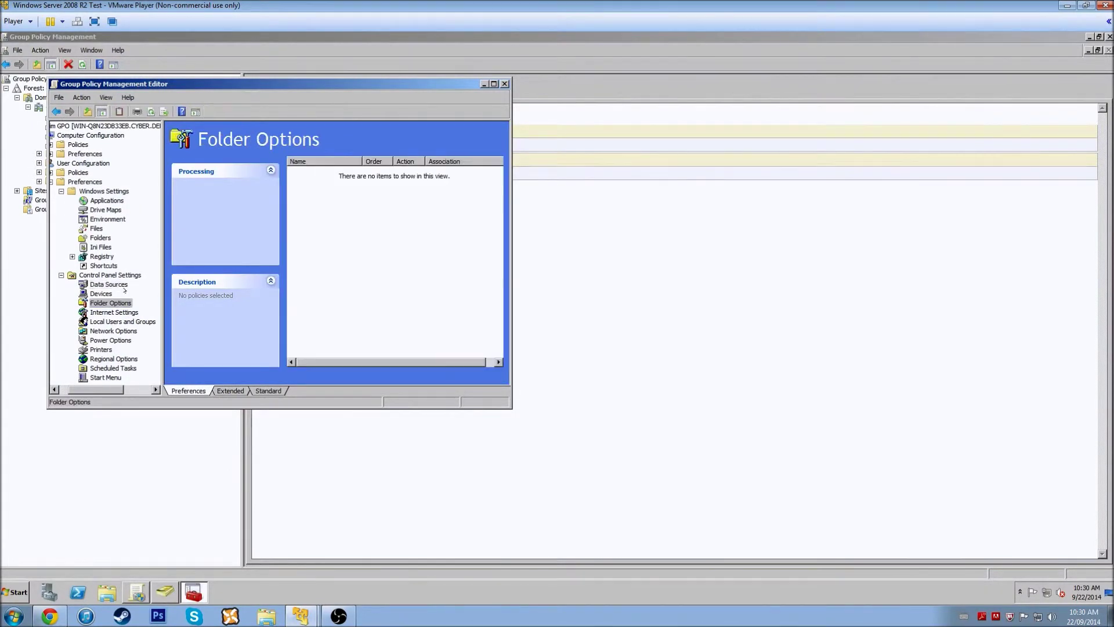
pyautogui.rightClick(352, 240)
pyautogui.moveTo(366, 246)
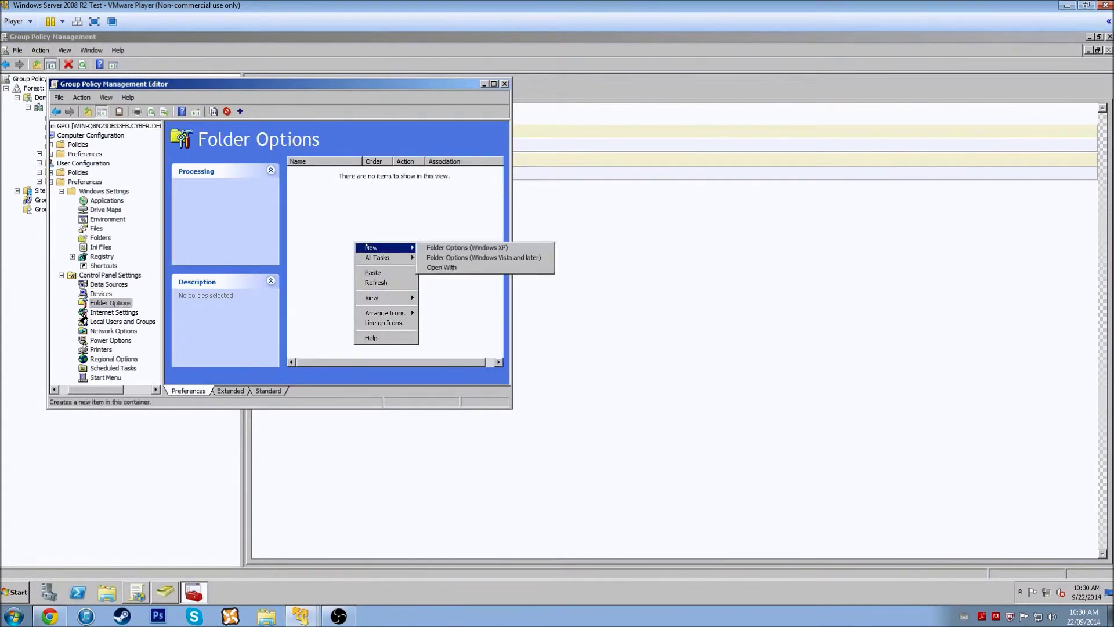
pyautogui.click(465, 258)
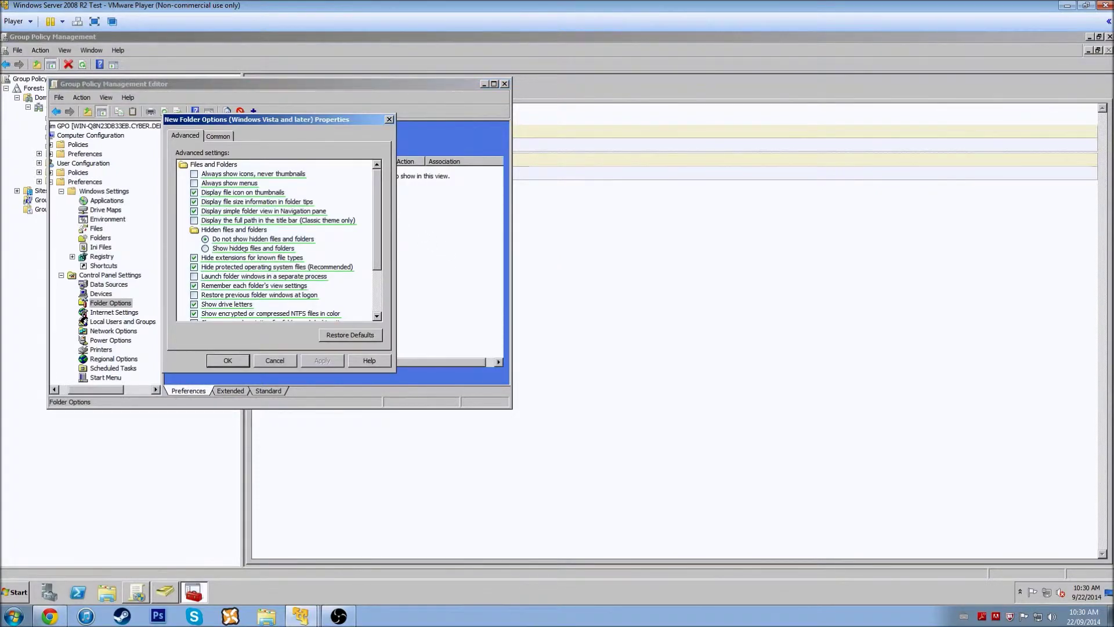
# Set the item to show hidden files and folders, always show menus and not hide extensions for known file types, and save it.
pyautogui.click(246, 248)
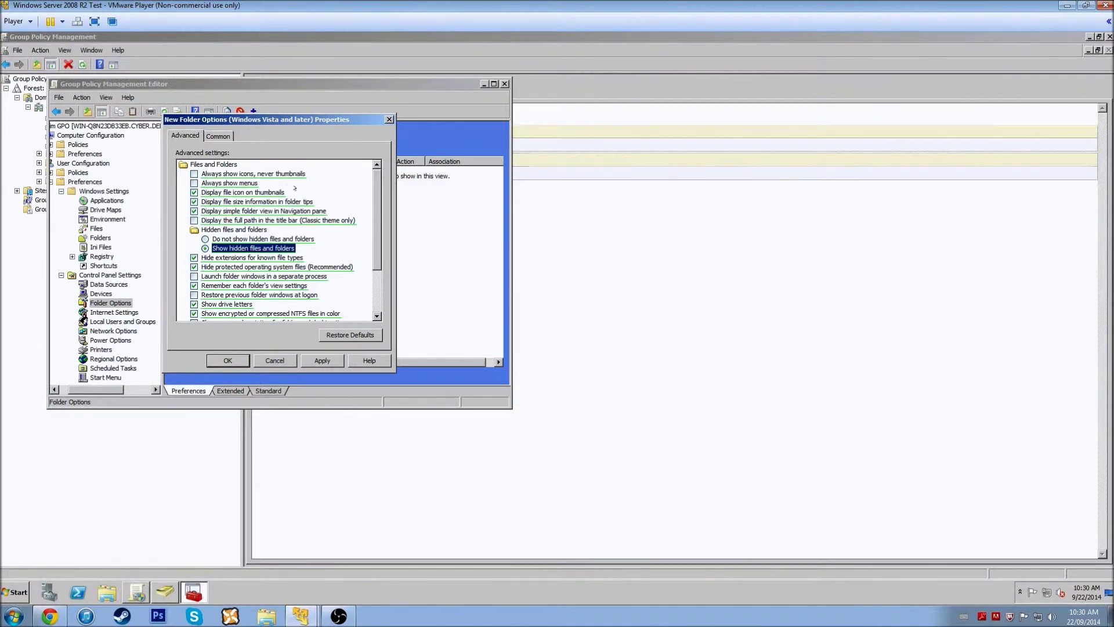
pyautogui.click(195, 183)
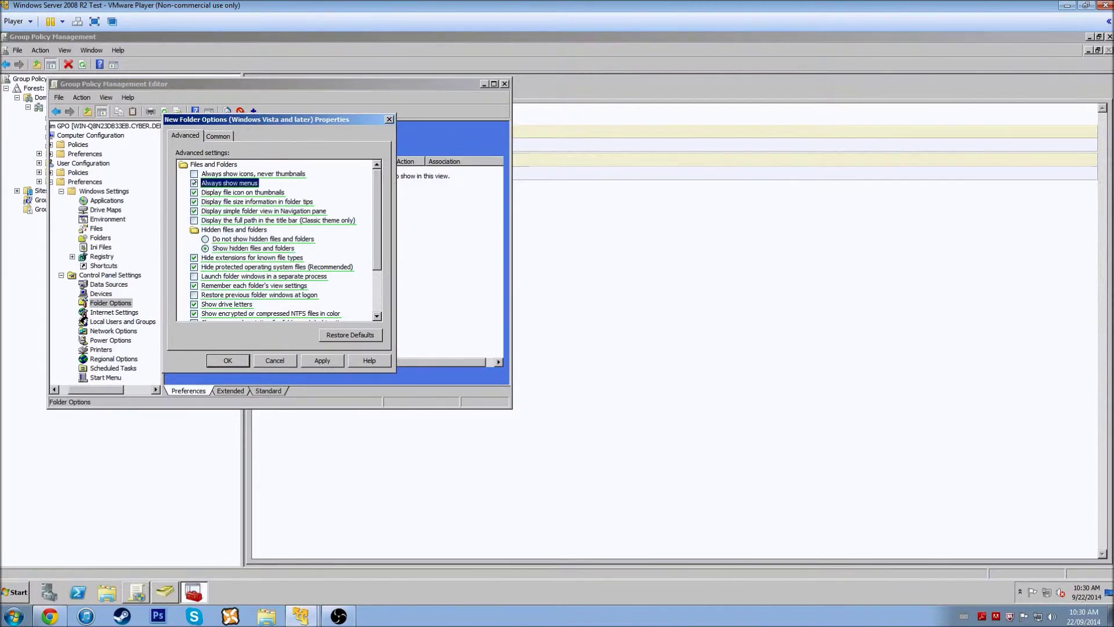
pyautogui.scroll(-3, 289, 229)
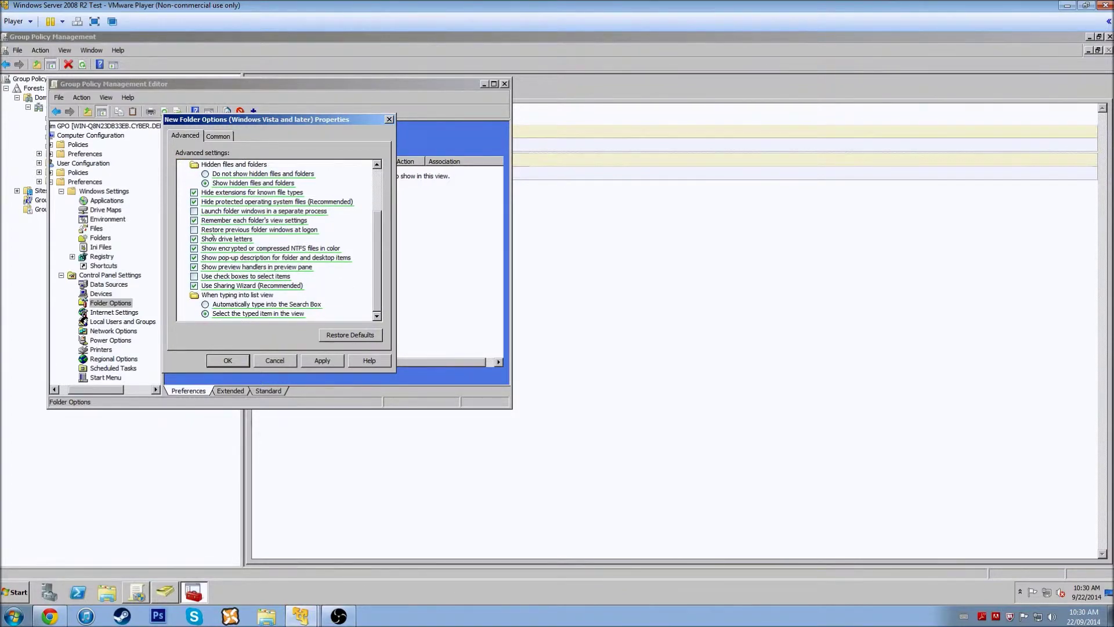
pyautogui.click(192, 192)
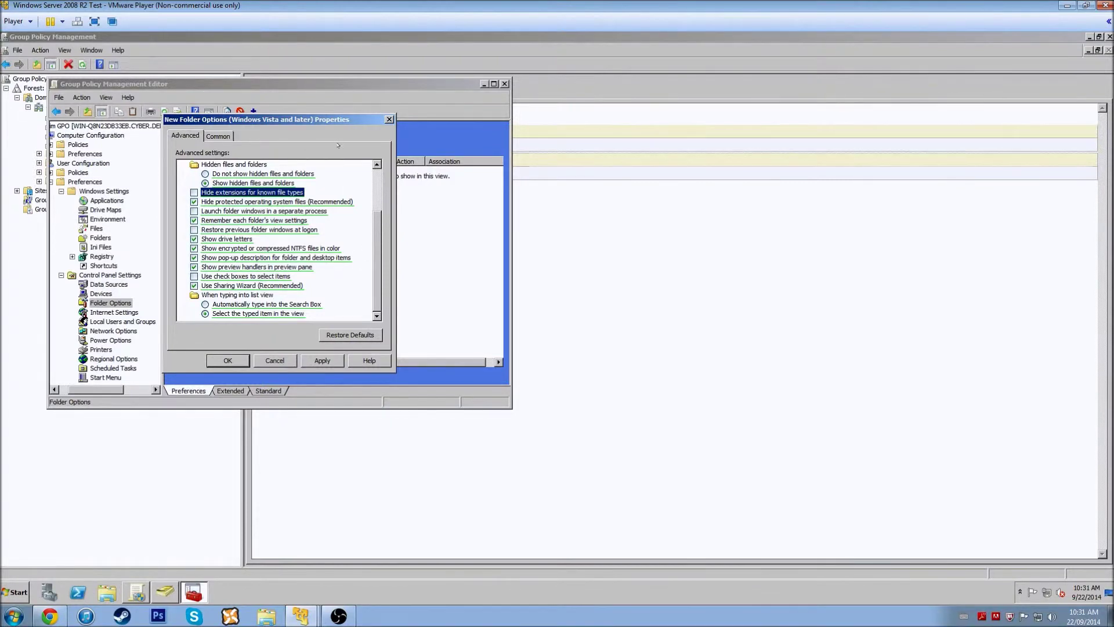
pyautogui.click(224, 134)
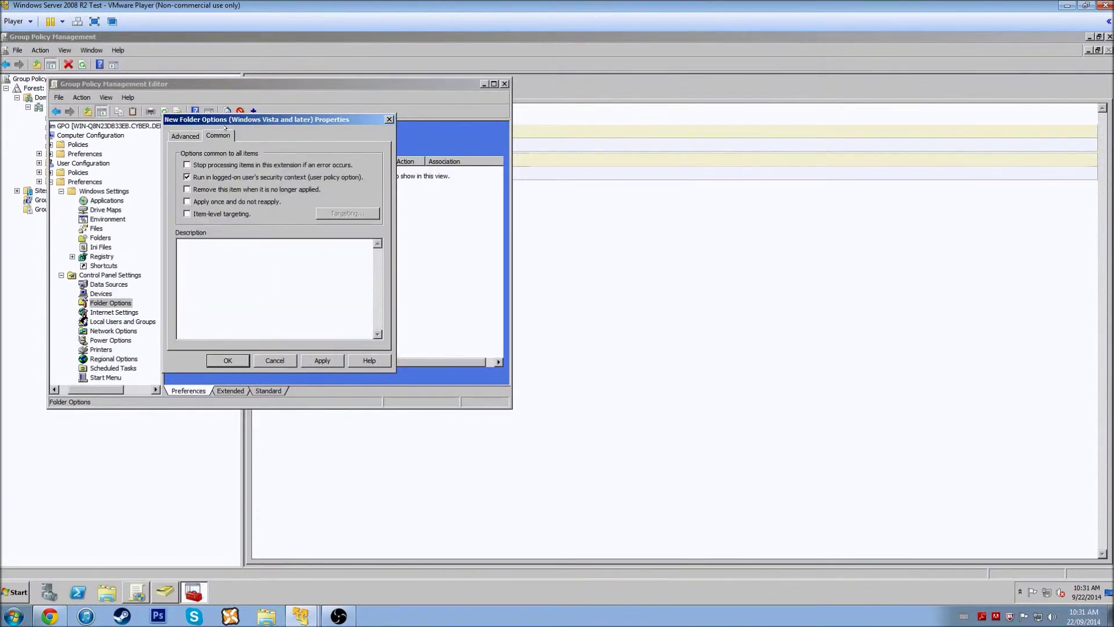
pyautogui.click(185, 136)
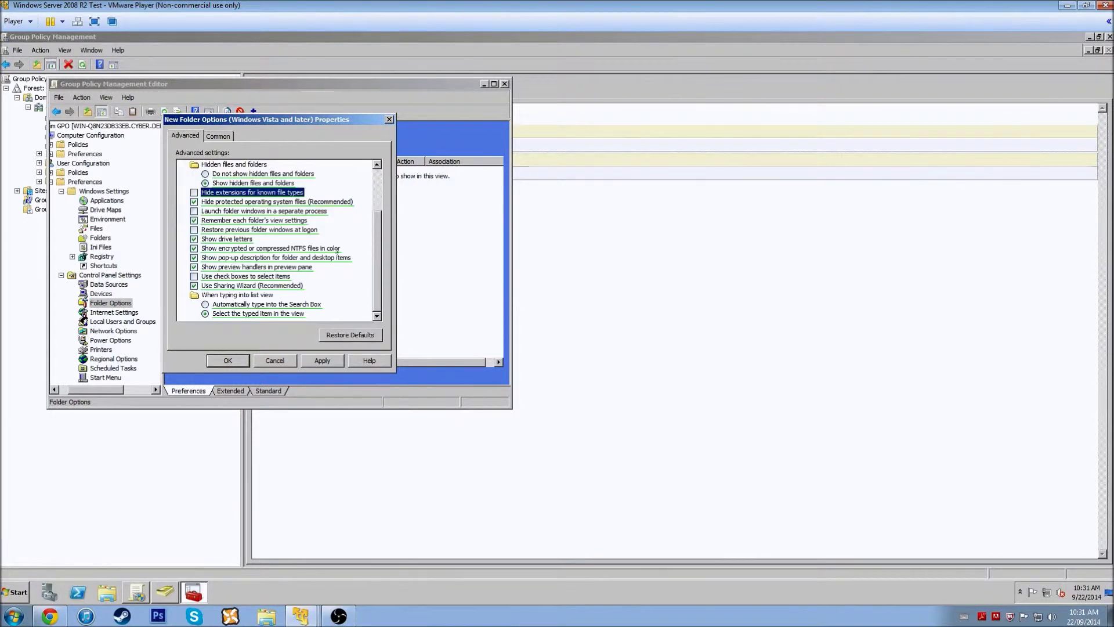
pyautogui.moveTo(381, 237); pyautogui.dragTo(383, 203)
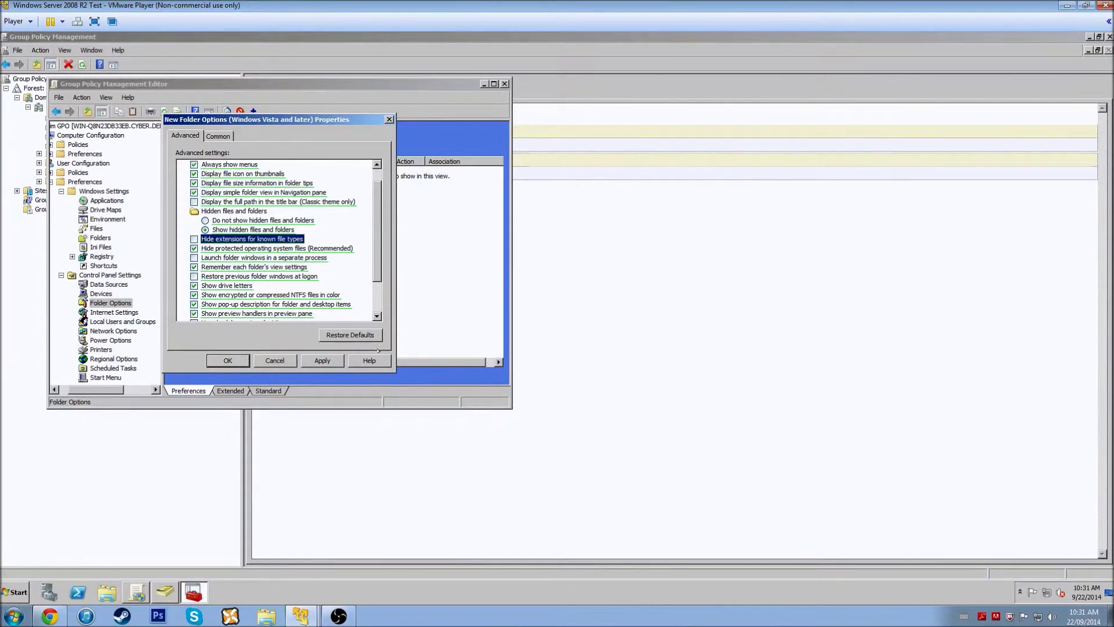
pyautogui.click(340, 361)
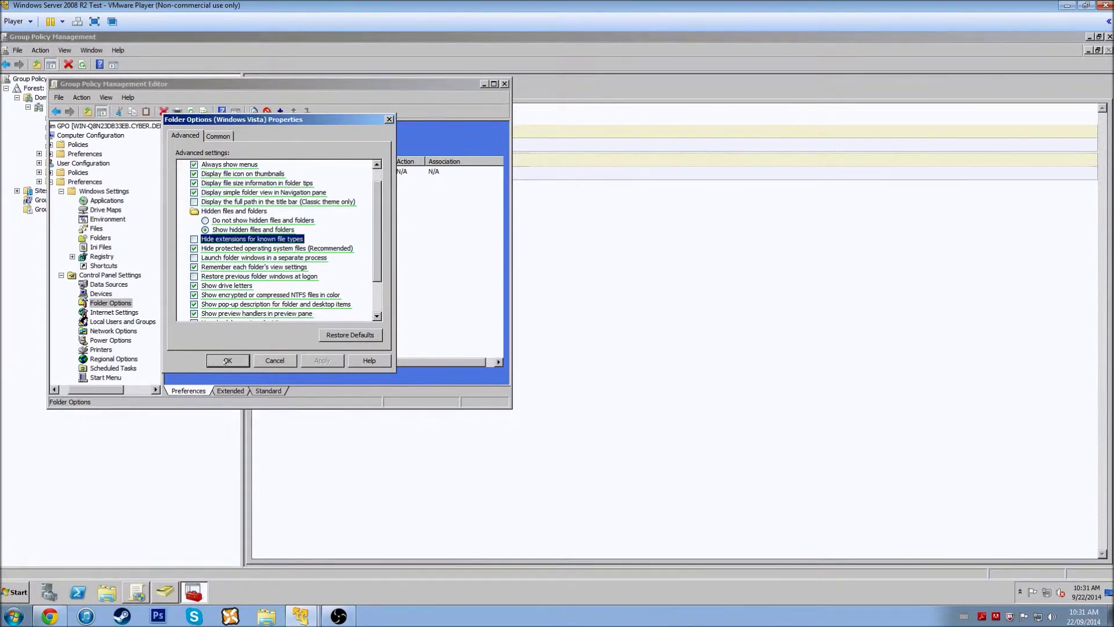
pyautogui.click(232, 360)
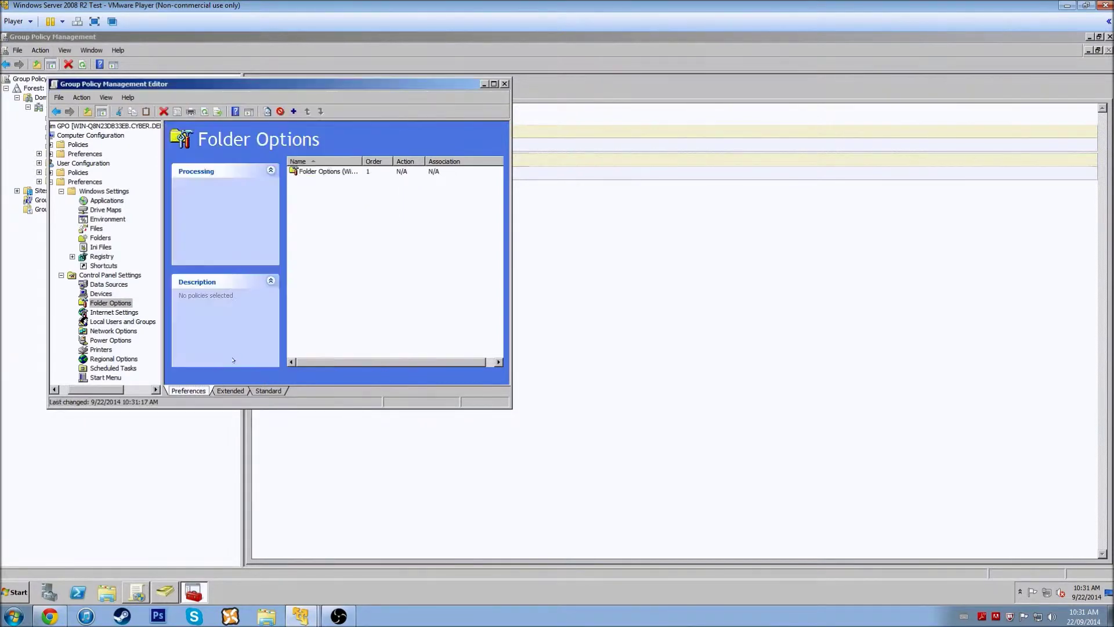
# Review the advanced settings of the saved Folder Options item and close the policy editor.
pyautogui.rightClick(398, 171)
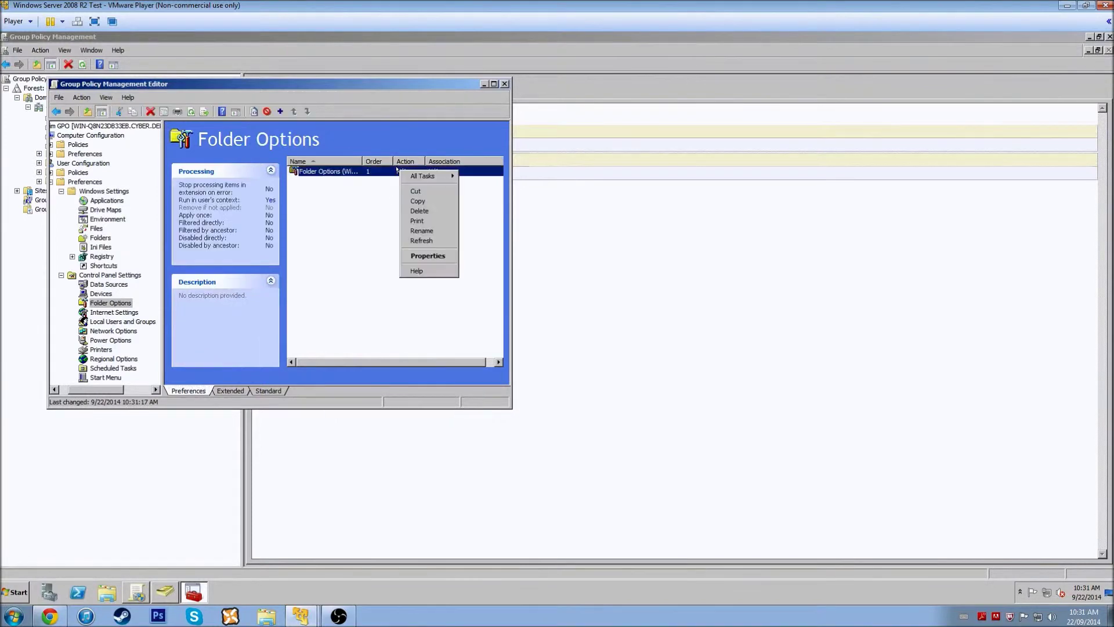
pyautogui.click(428, 257)
pyautogui.scroll(-3, 333, 258)
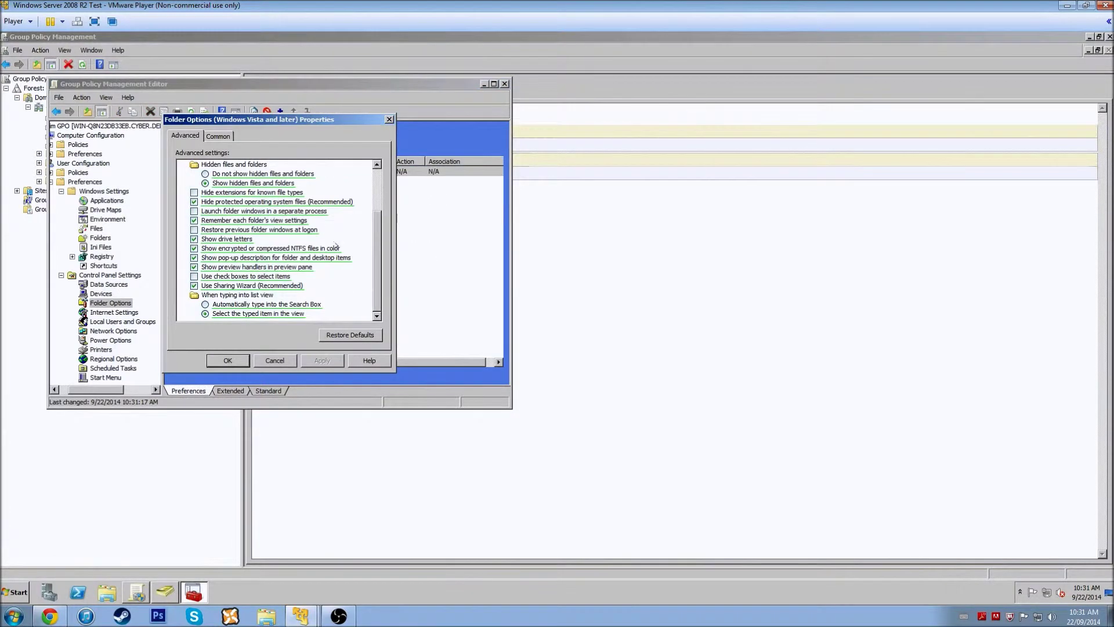
pyautogui.scroll(3, 279, 244)
pyautogui.click(228, 360)
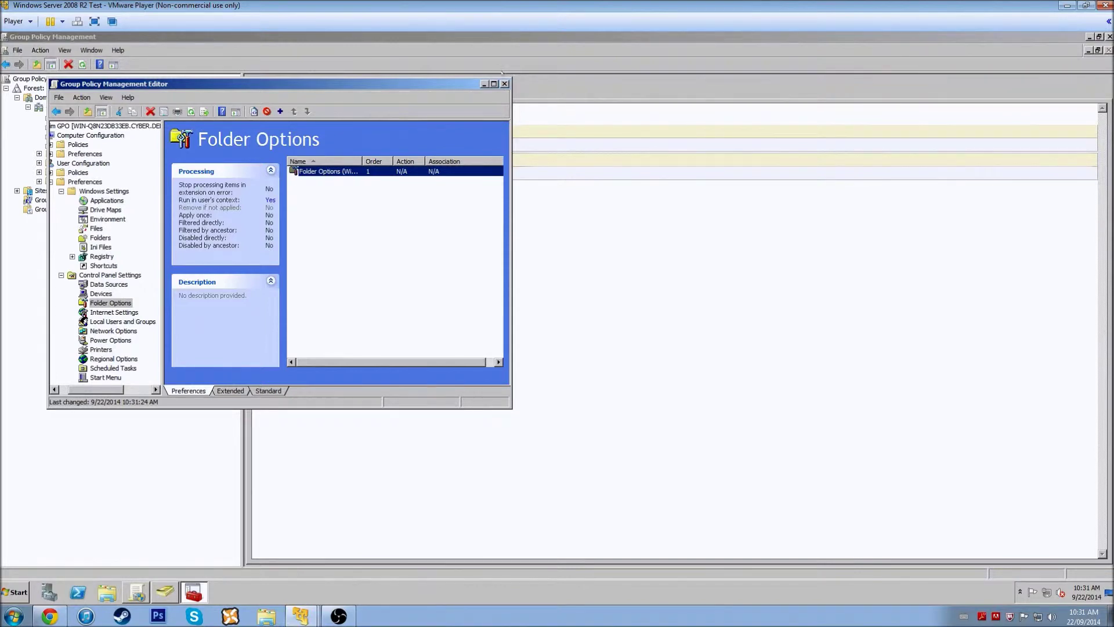
pyautogui.click(505, 83)
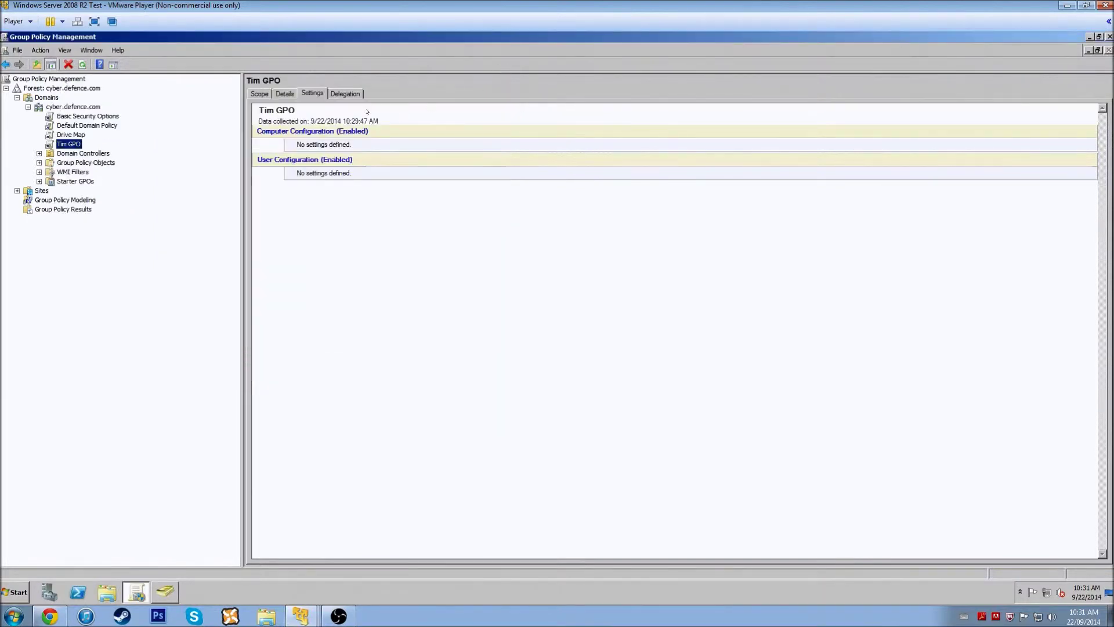
# Delegate Read permission on the user GPO to the new domain user and view the GPO's settings report.
pyautogui.click(349, 94)
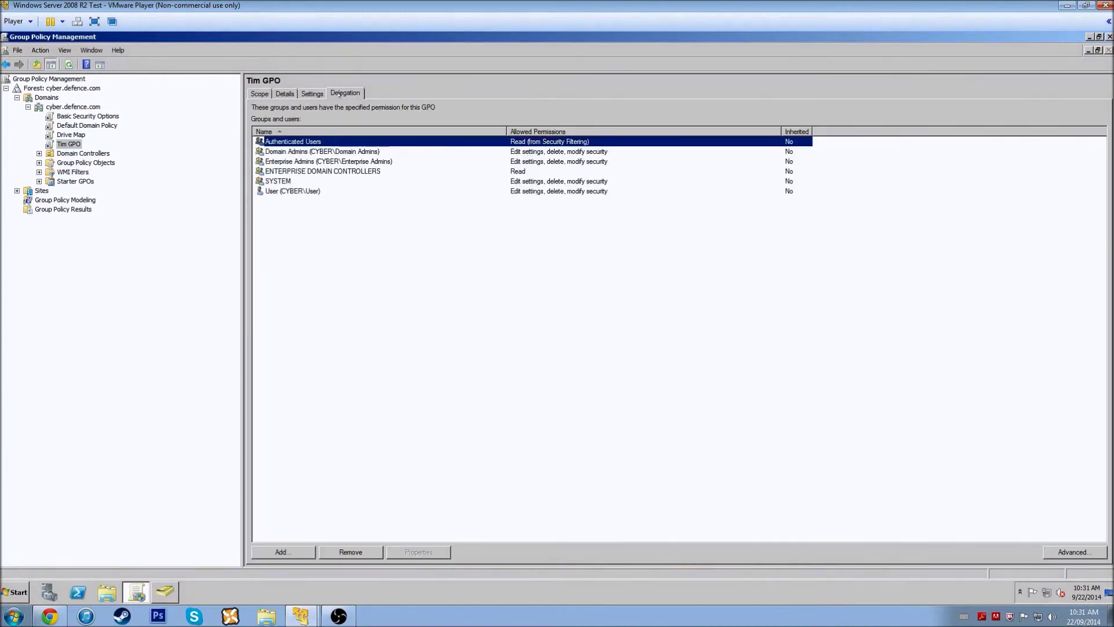
pyautogui.click(312, 94)
pyautogui.click(346, 93)
pyautogui.click(293, 247)
pyautogui.click(280, 552)
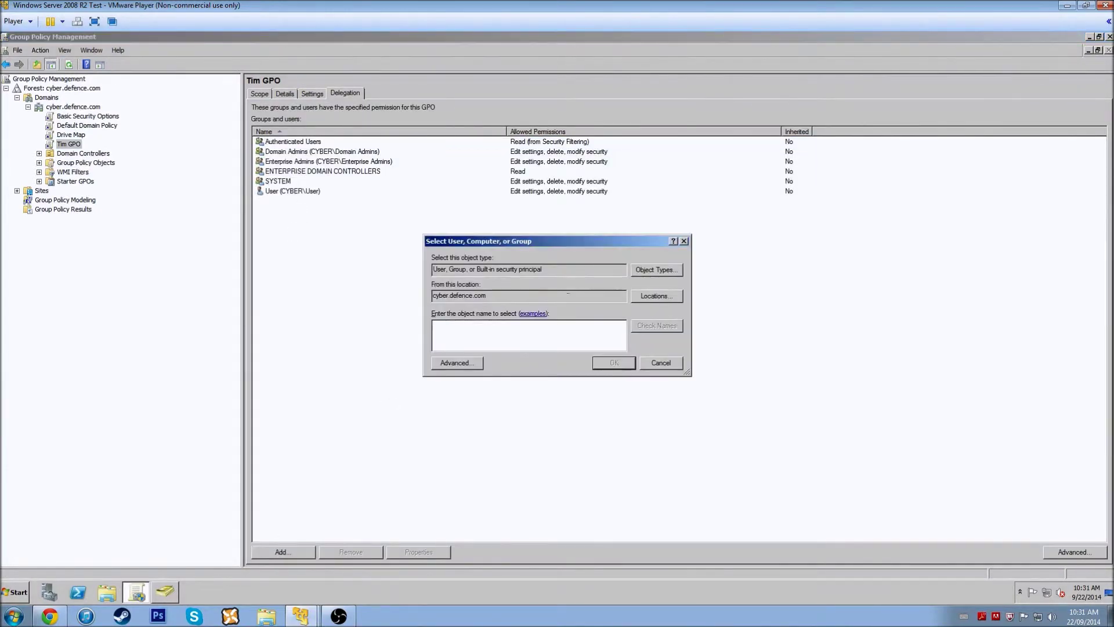
pyautogui.write('tim')
pyautogui.click(656, 325)
pyautogui.click(614, 362)
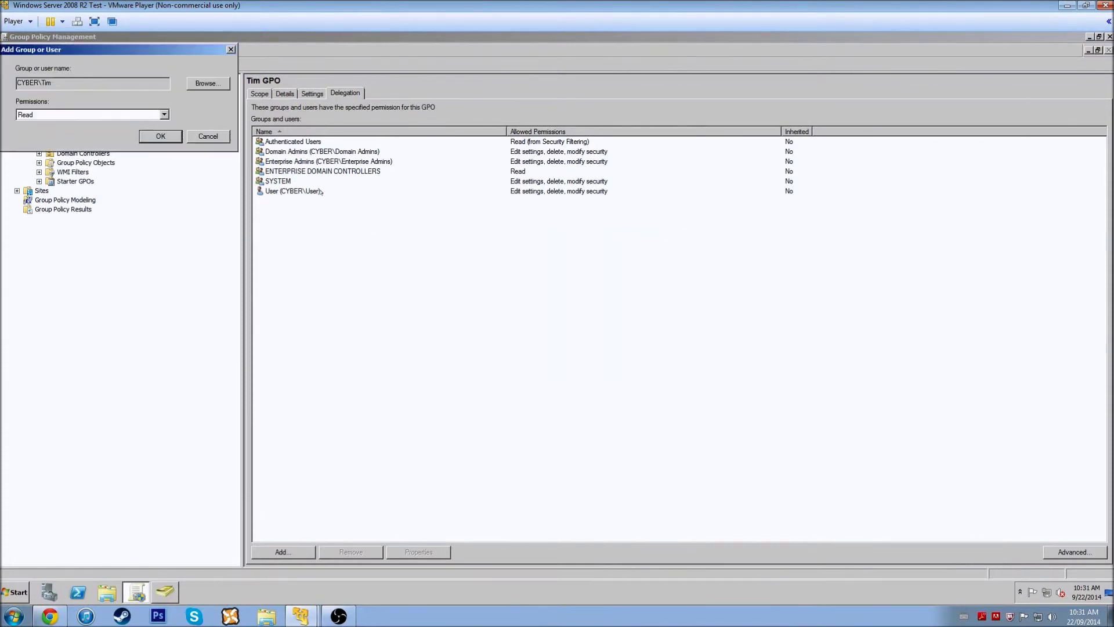
pyautogui.click(141, 137)
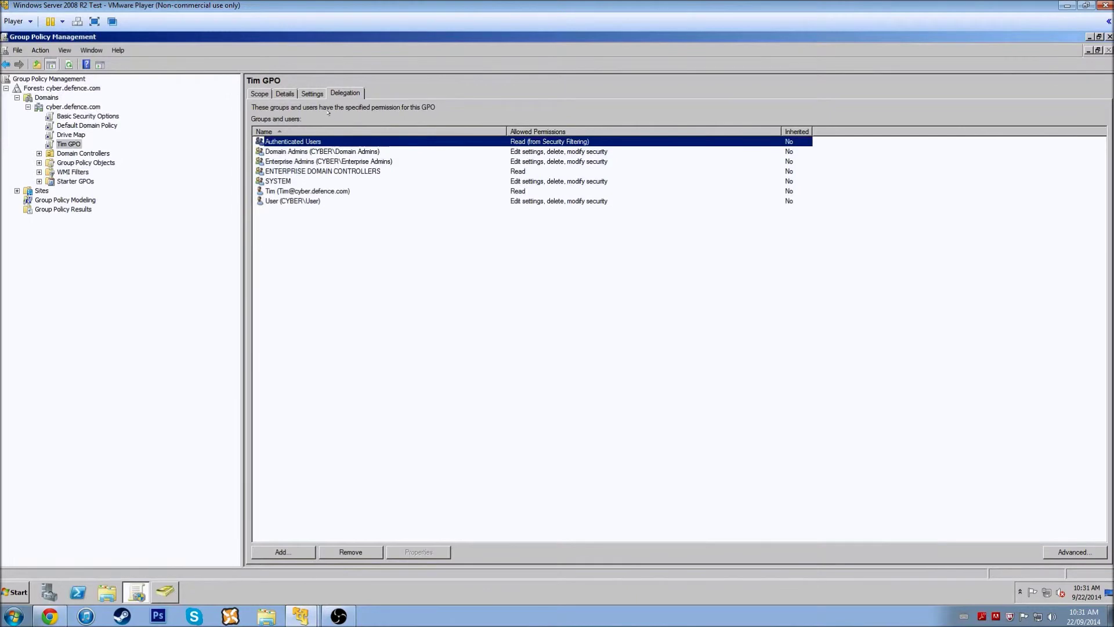
pyautogui.click(312, 94)
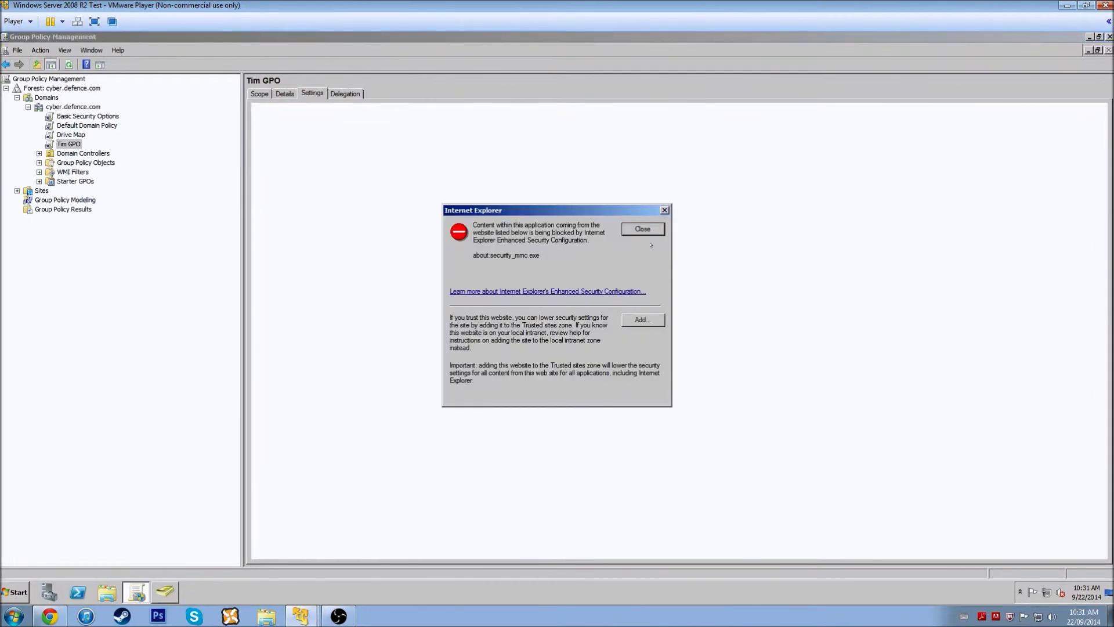
pyautogui.click(642, 229)
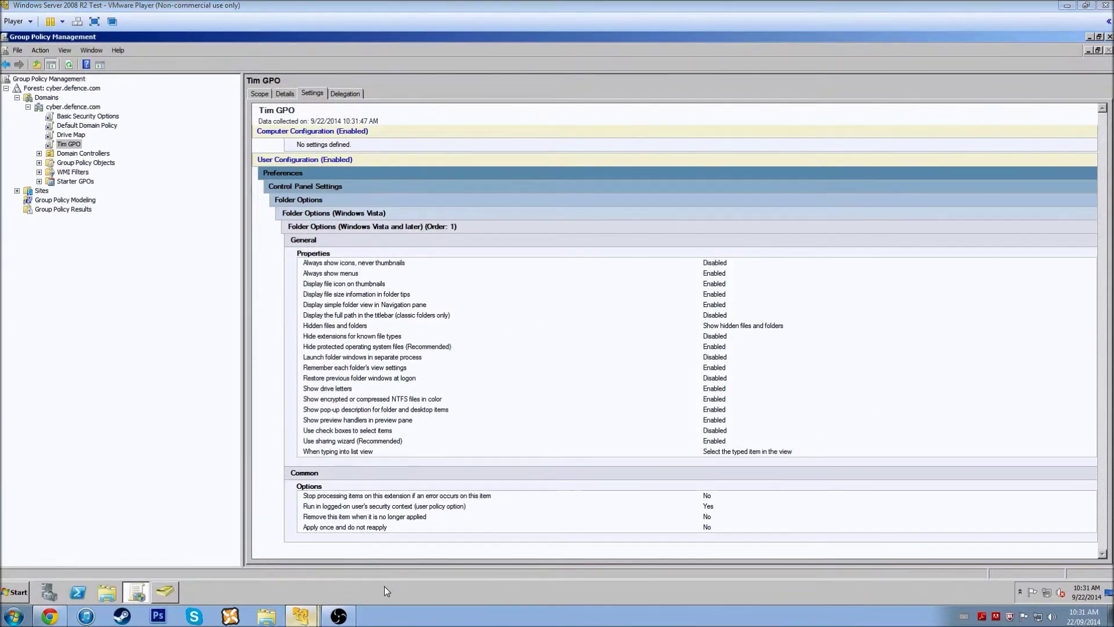
# Switch to the Windows 7 virtual machine, accept the logon warning and log on with the new domain user's name and account password.
pyautogui.hotkey('alt', 'Tab')
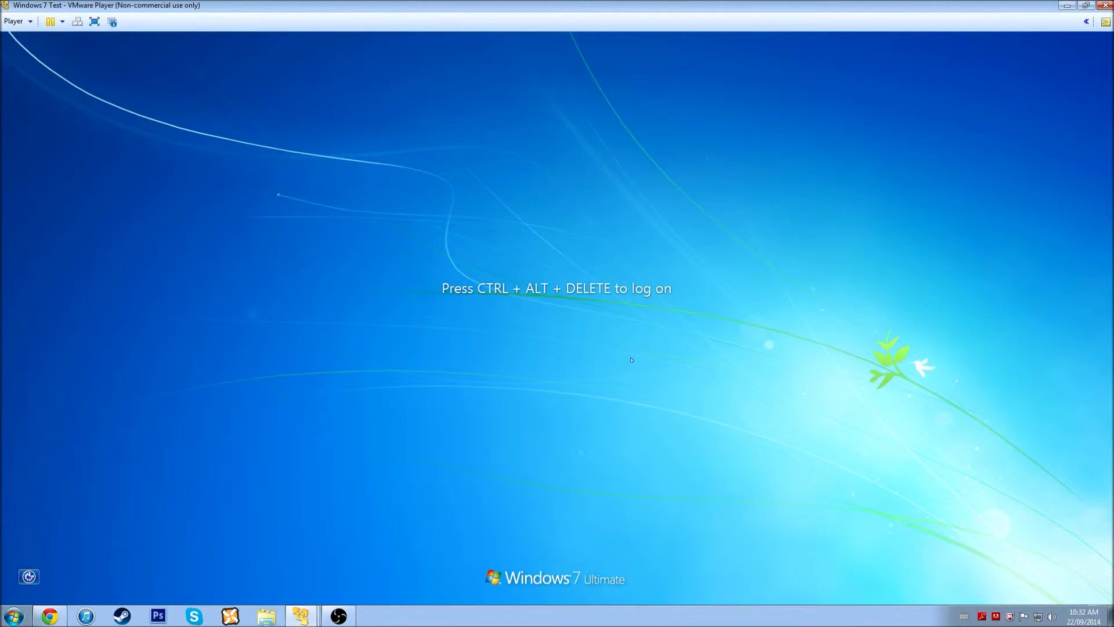
pyautogui.press('ctrl+alt+Insert')
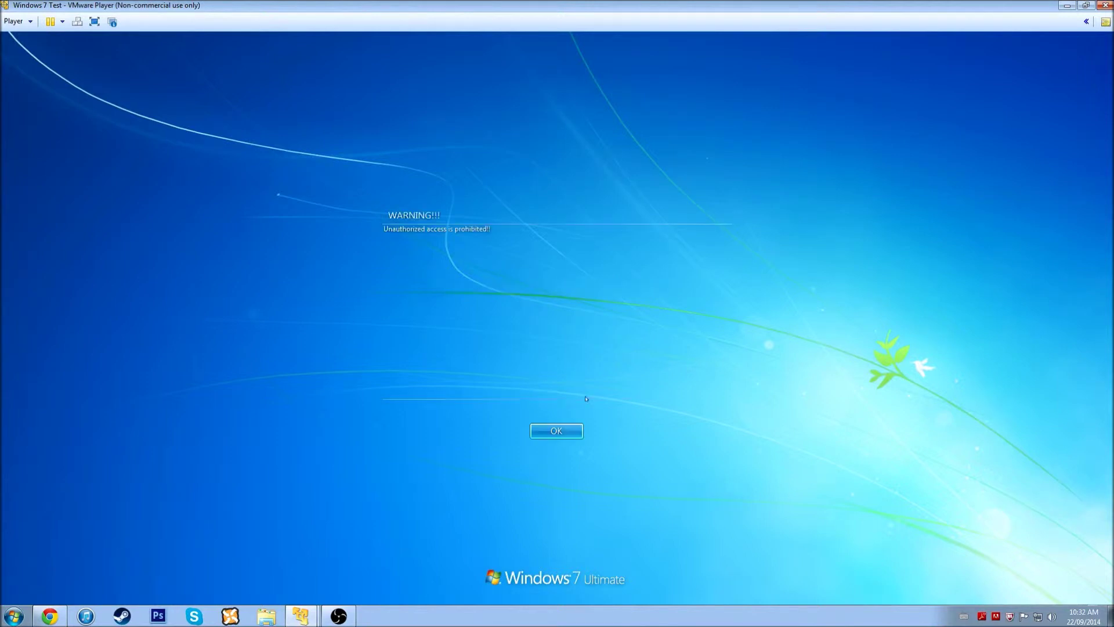
pyautogui.click(551, 428)
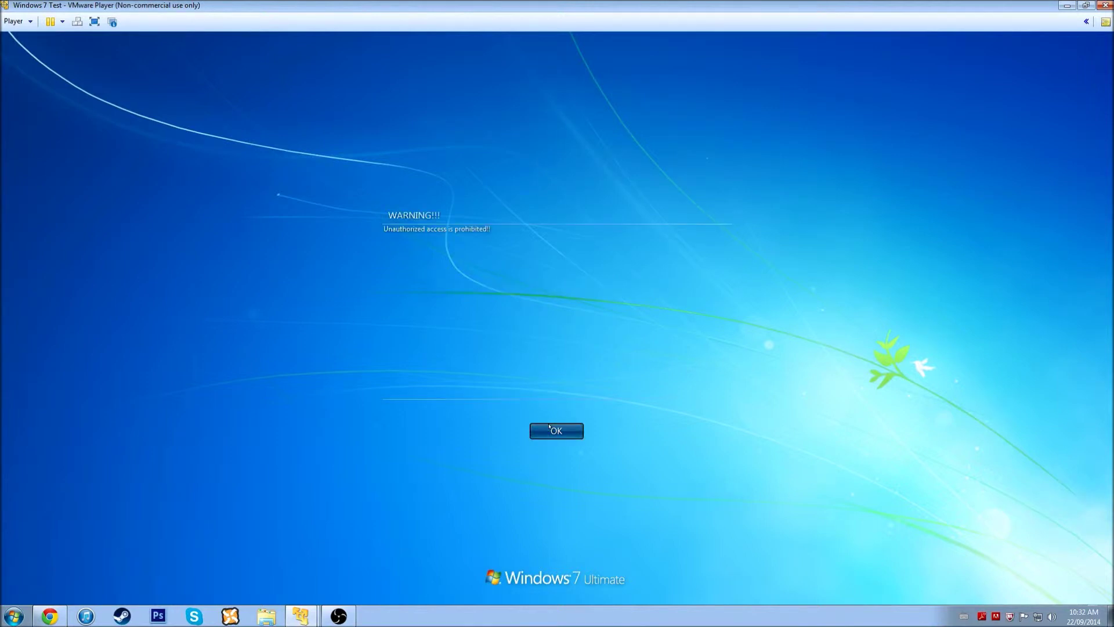
pyautogui.click(550, 430)
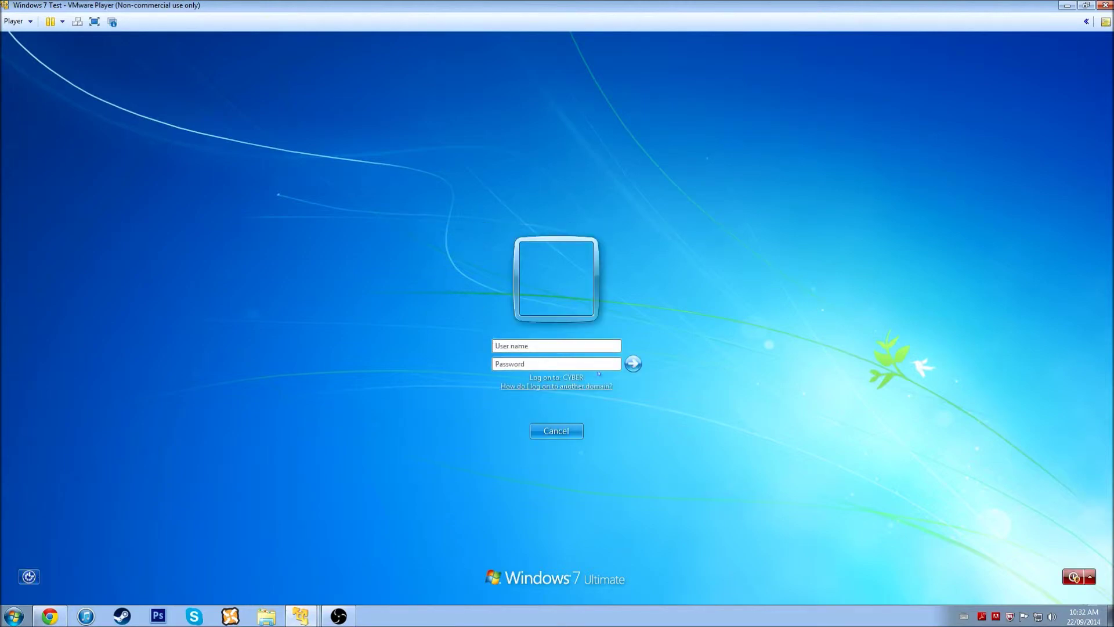
pyautogui.write('tim')
pyautogui.write('••••••••••')
pyautogui.press('Return')
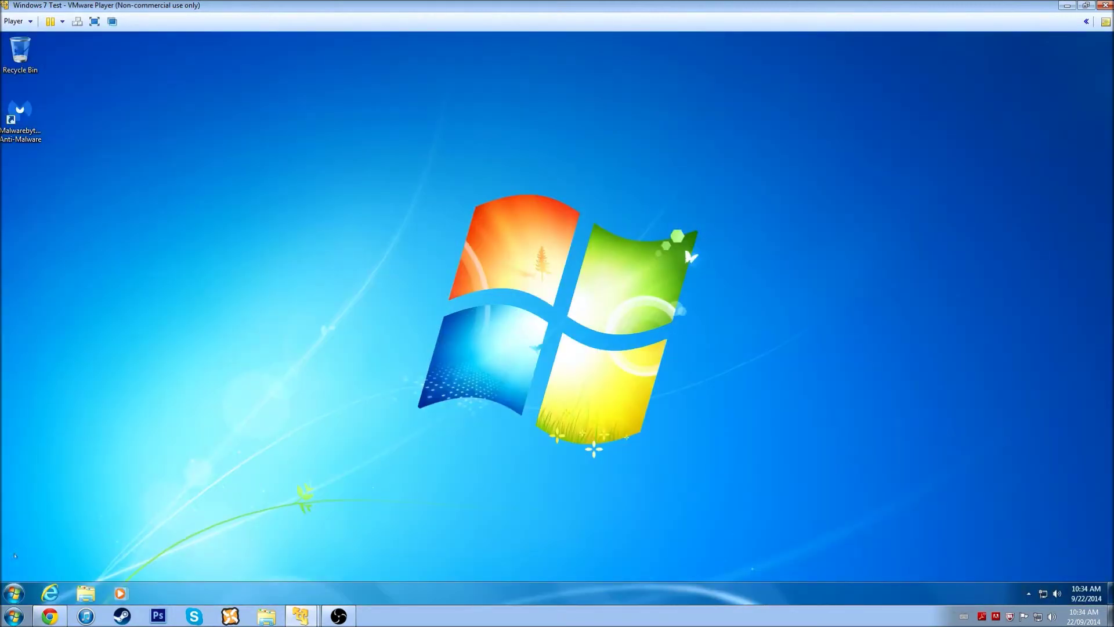
# Try to open the mapped Shared (S:) drive from the Computer submenu and dismiss the error.
pyautogui.click(7, 591)
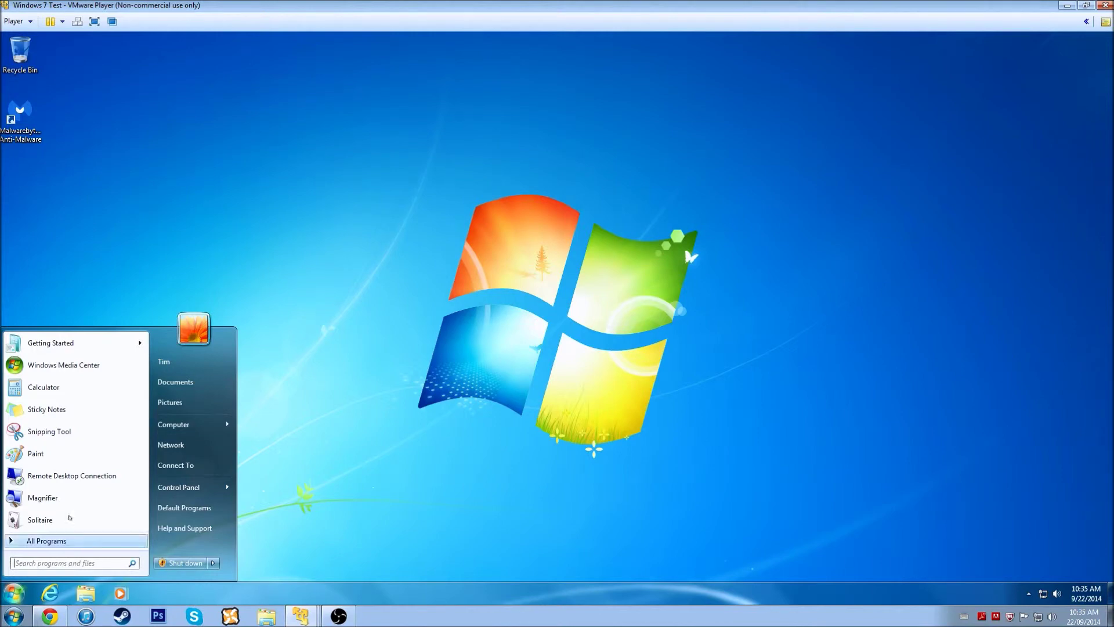
pyautogui.moveTo(204, 423)
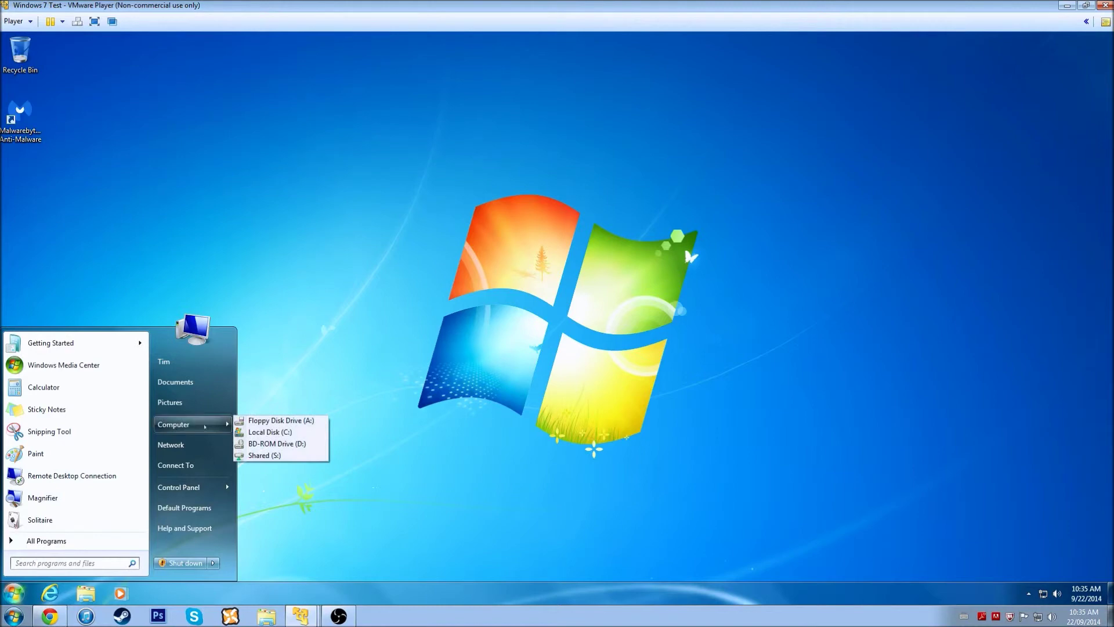
pyautogui.click(272, 455)
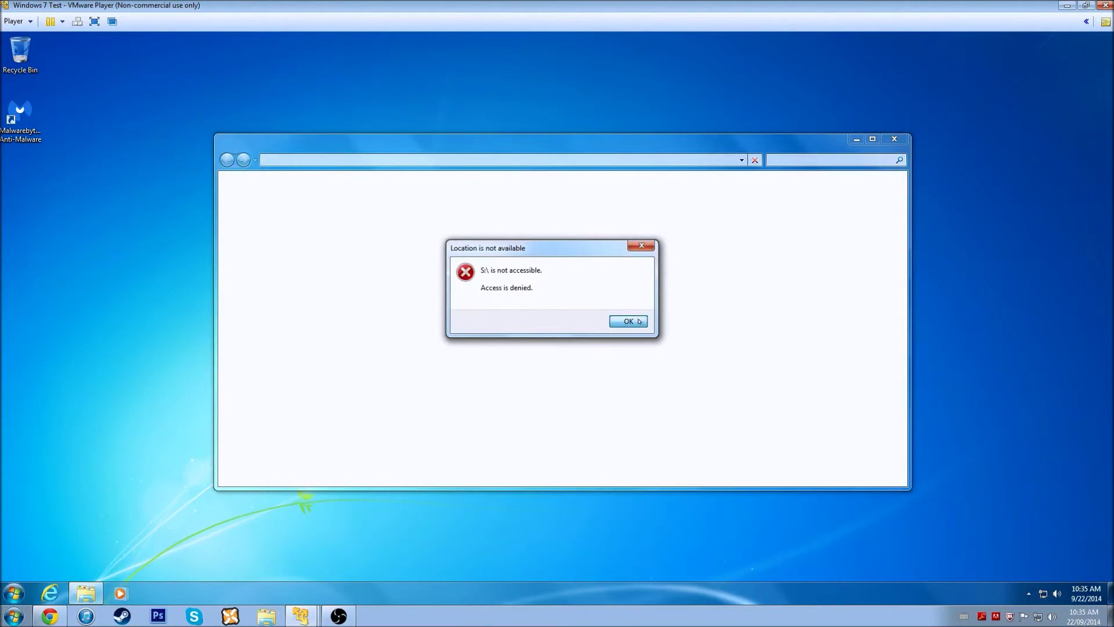
pyautogui.click(639, 321)
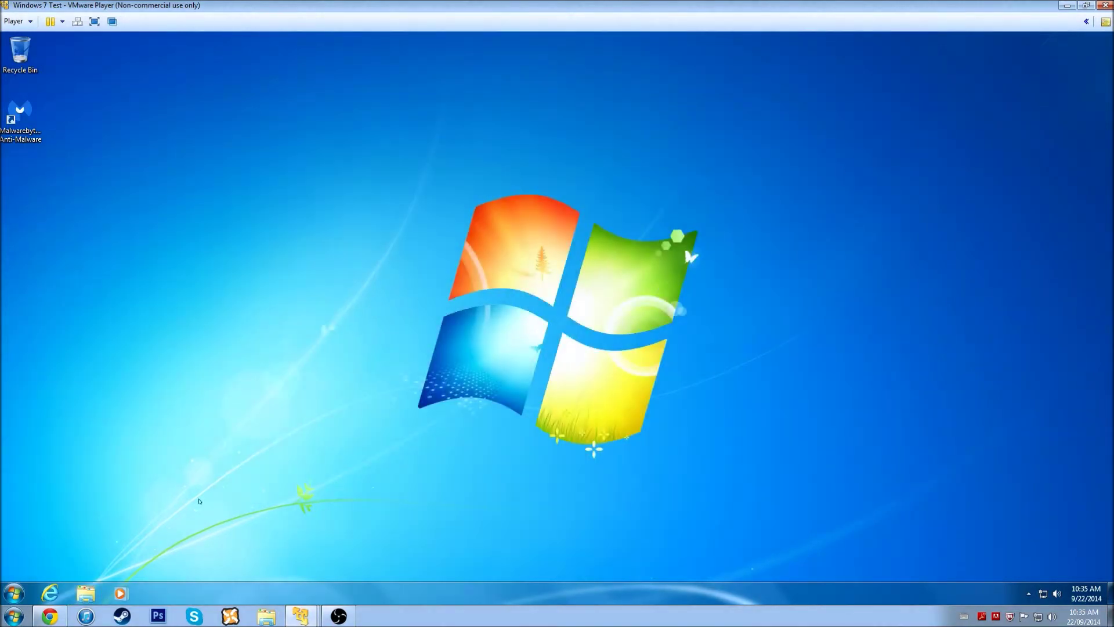
# Open the Windows Journal folder under Program Files on Local Disk (C:) to check the menu bar and file extensions.
pyautogui.click(17, 591)
pyautogui.moveTo(174, 425)
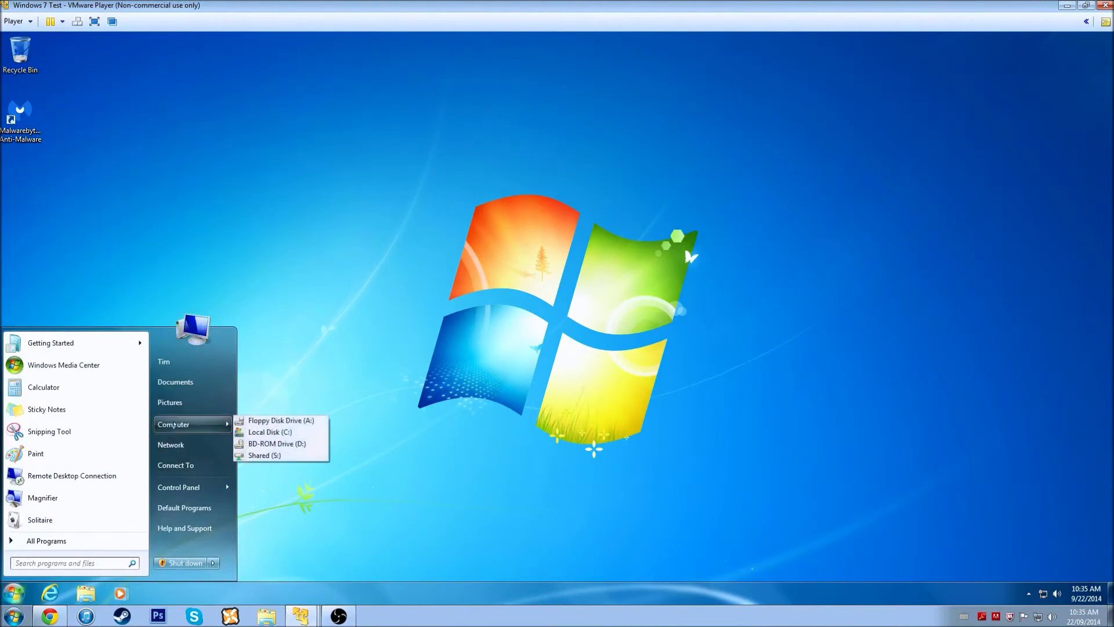
pyautogui.click(278, 433)
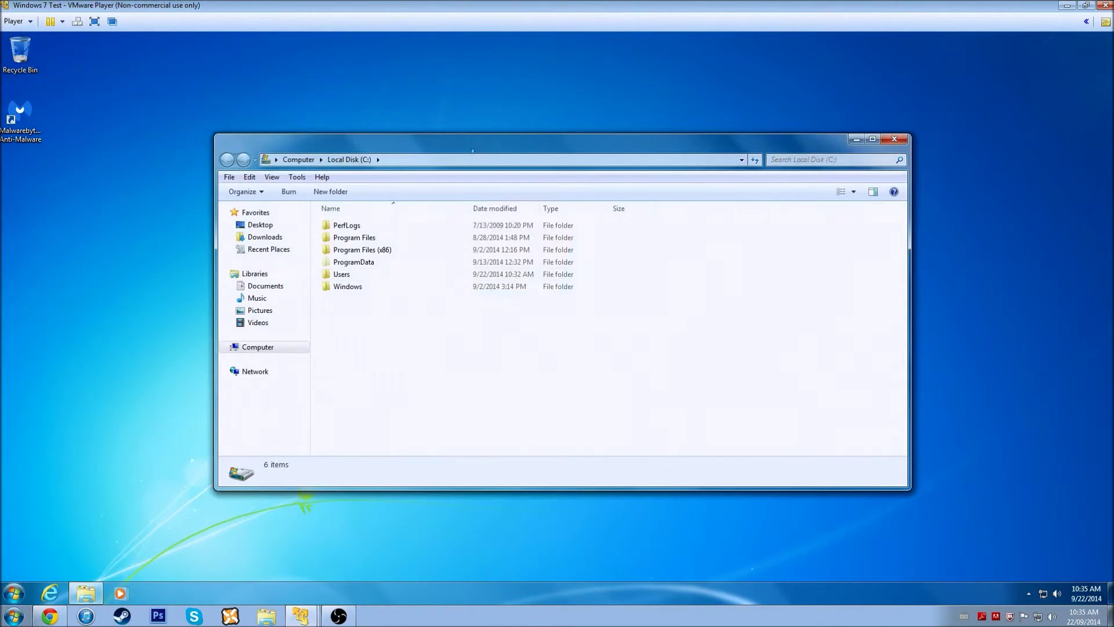
pyautogui.doubleClick(370, 237)
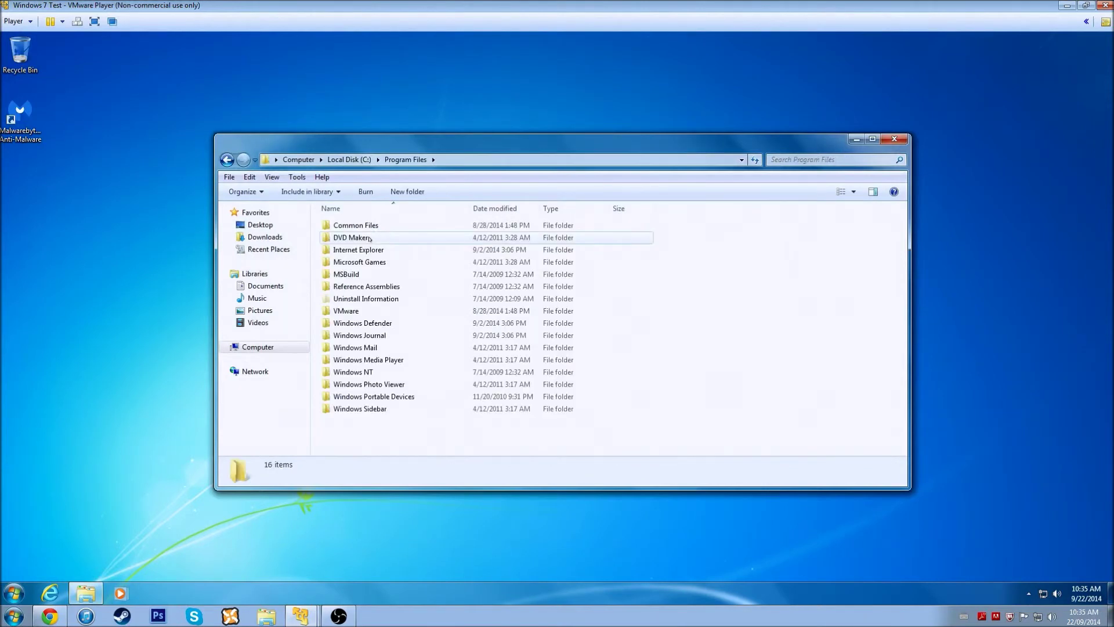
pyautogui.doubleClick(367, 335)
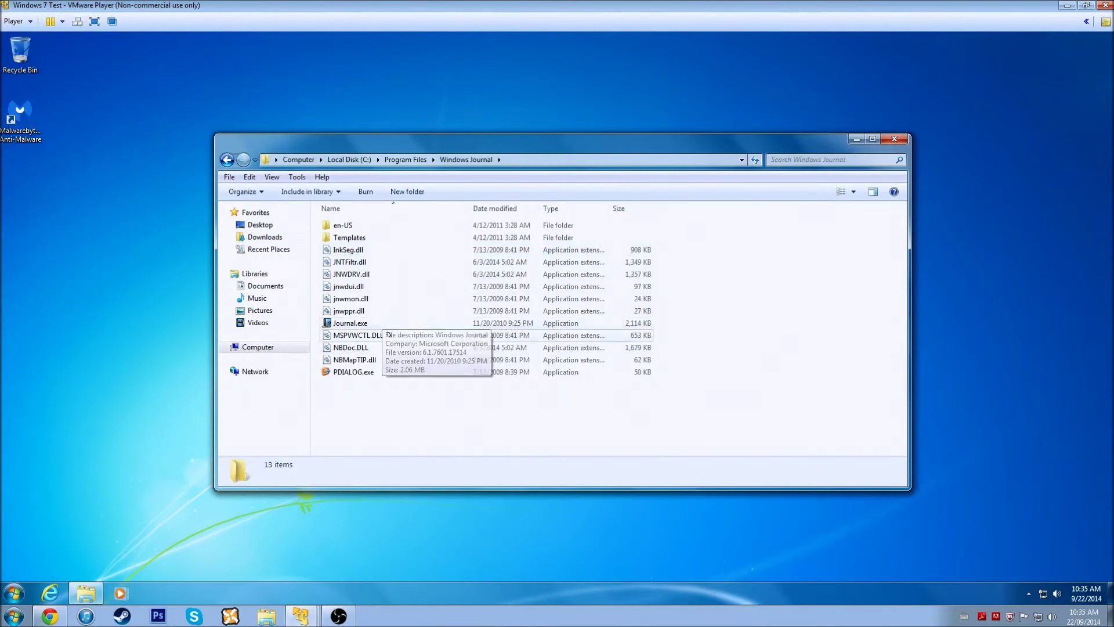
# Open the domain user's profile folder from the Desktop location and inspect the hidden AppData folder.
pyautogui.click(262, 226)
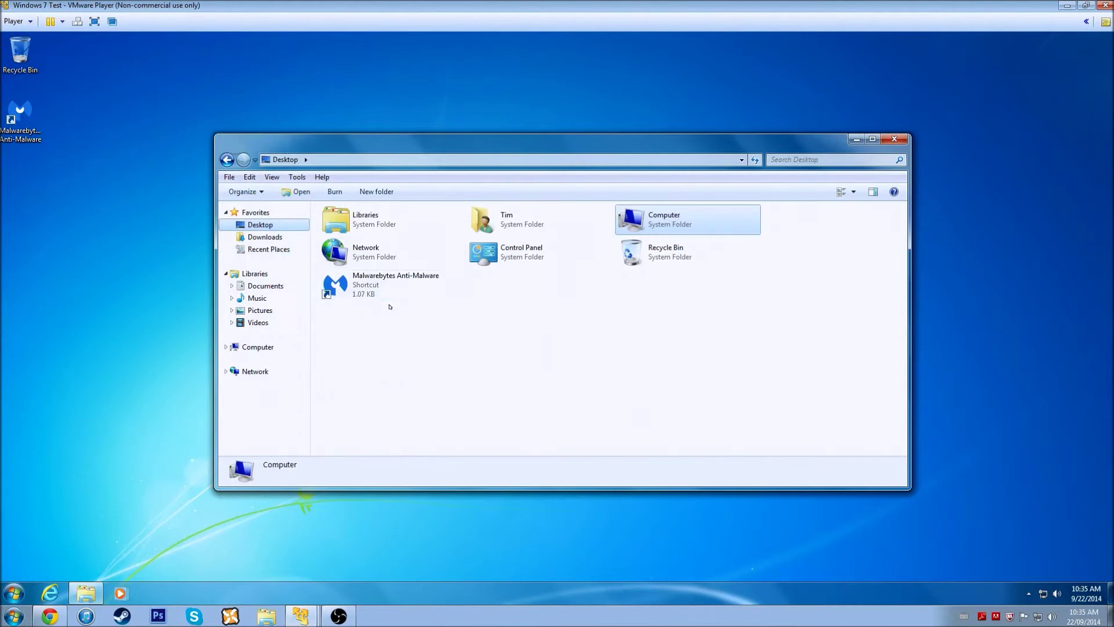
pyautogui.doubleClick(499, 220)
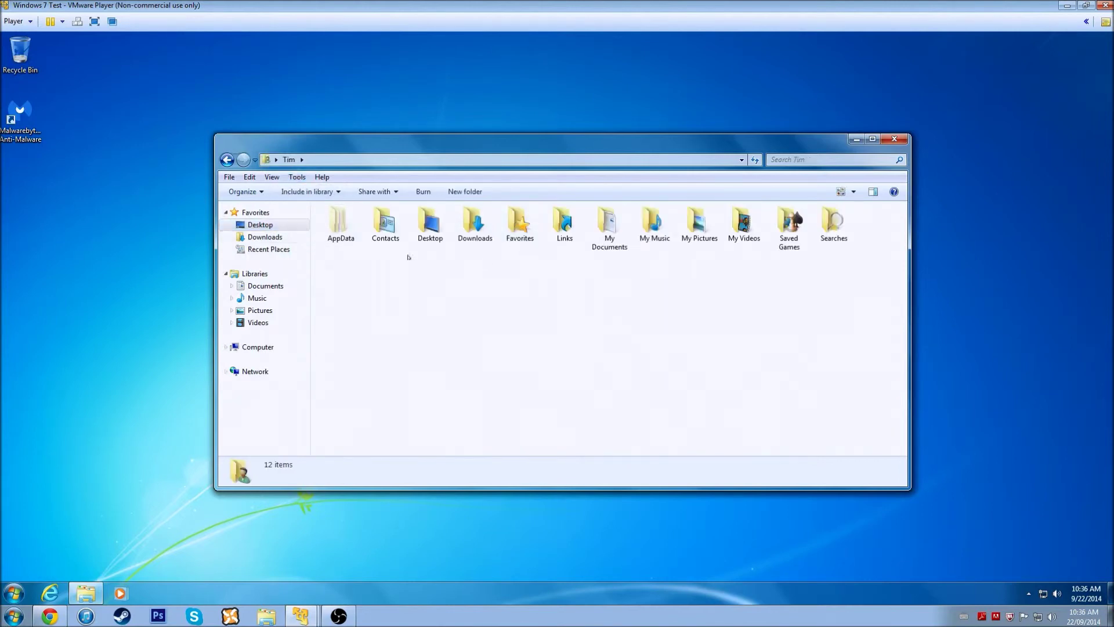
pyautogui.click(341, 223)
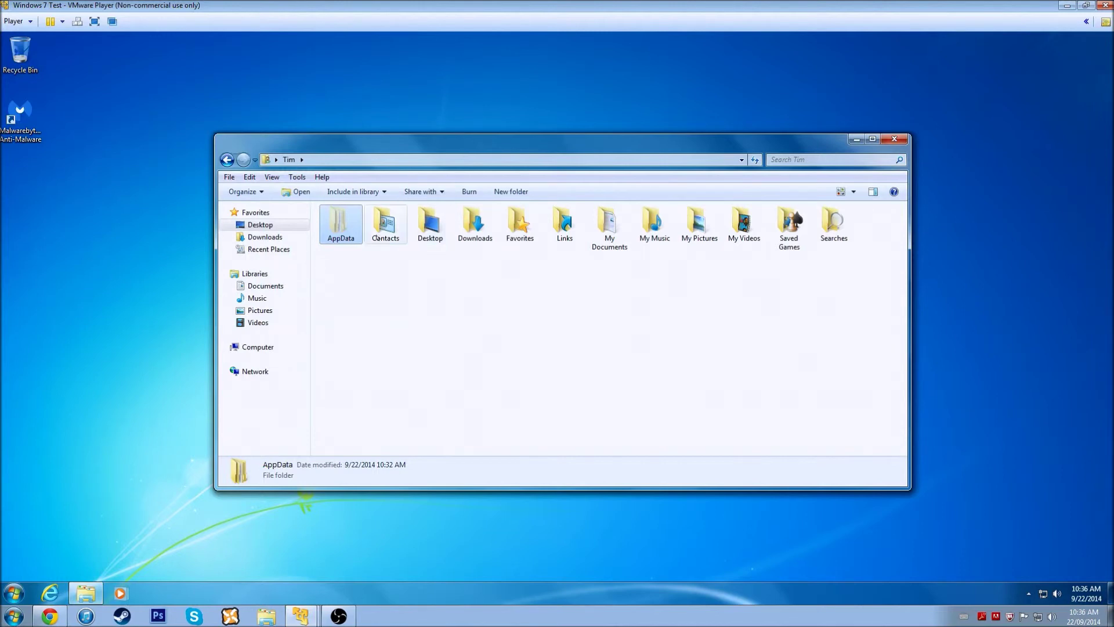
pyautogui.click(495, 349)
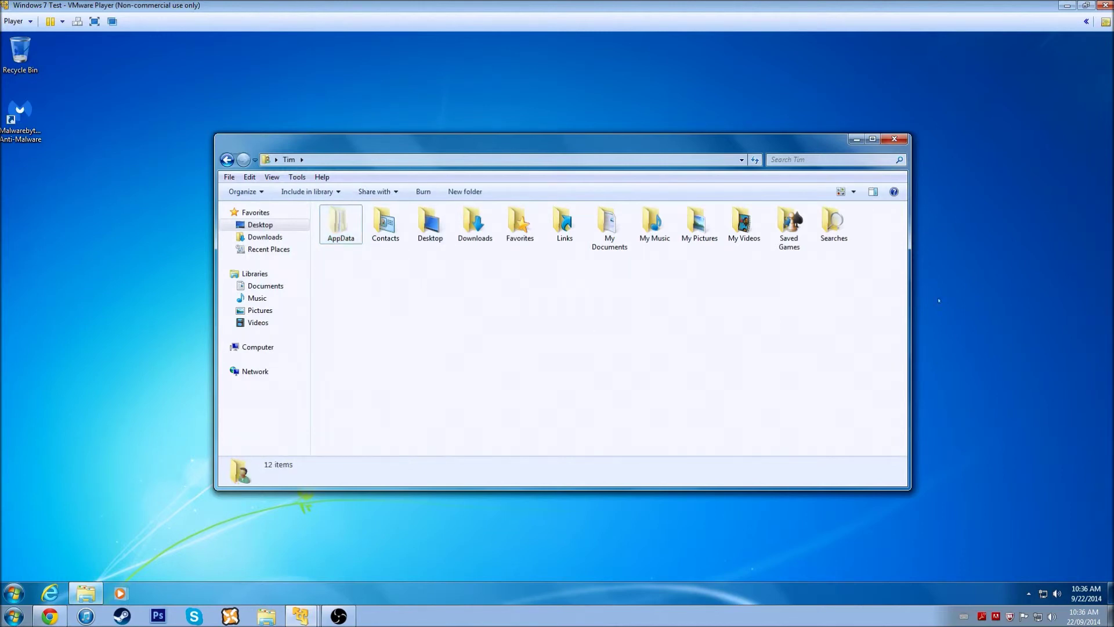
pyautogui.moveTo(894, 313); pyautogui.dragTo(365, 207)
pyautogui.click(398, 273)
pyautogui.doubleClick(332, 221)
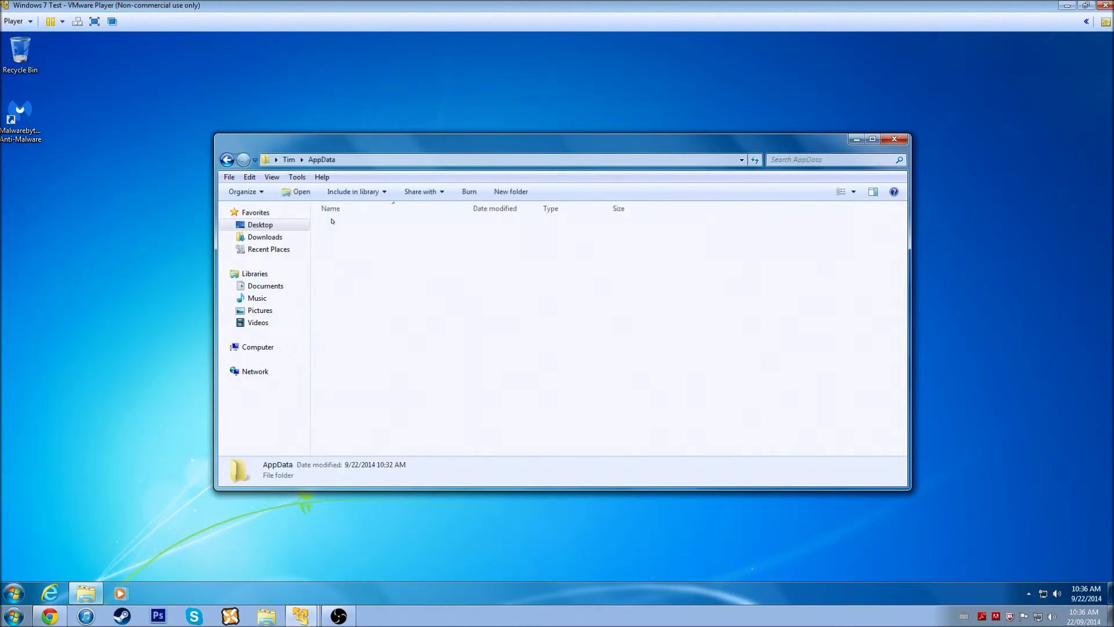
pyautogui.doubleClick(409, 239)
# Return to the user's profile folder, look inside Downloads and close the folder window.
pyautogui.press('BackSpace')
pyautogui.press('BackSpace')
pyautogui.press('Right')
pyautogui.press('Right')
pyautogui.press('Right')
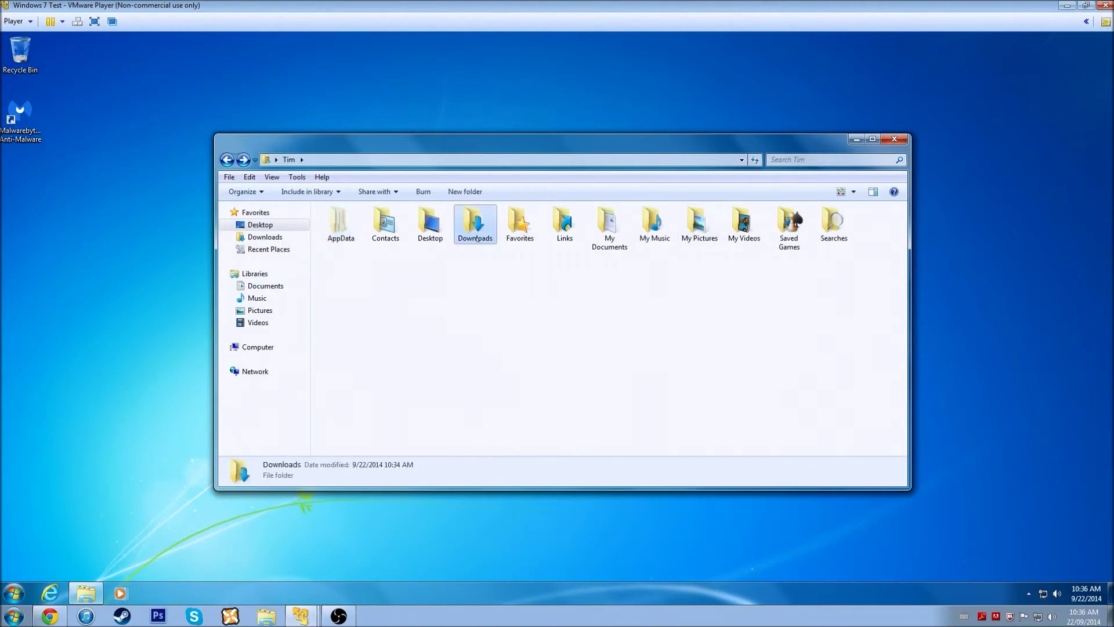
pyautogui.press('Return')
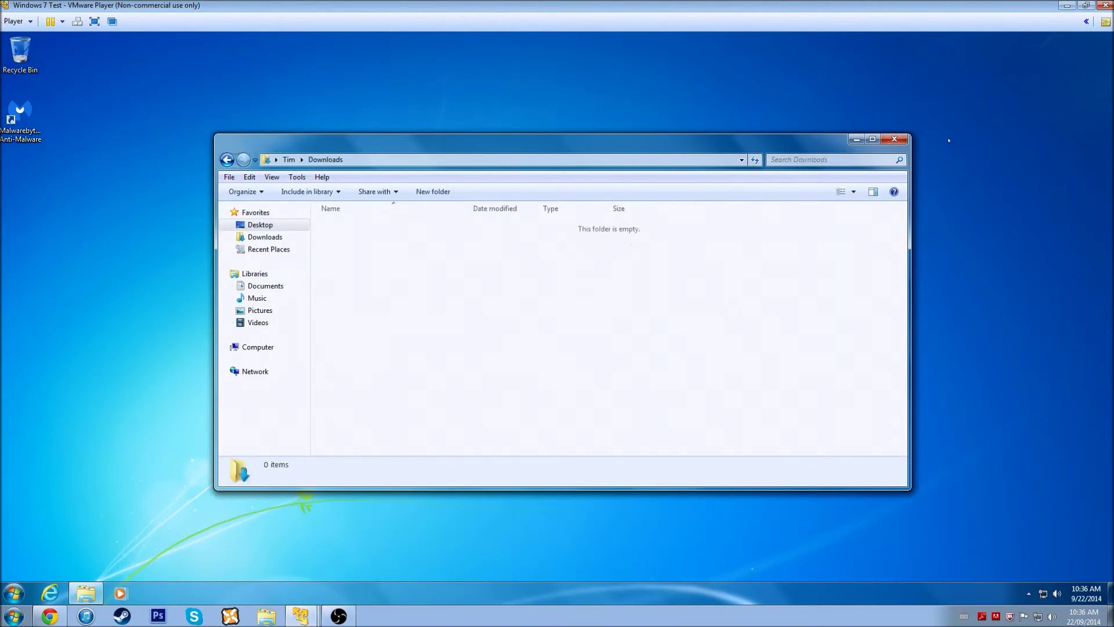
pyautogui.click(897, 138)
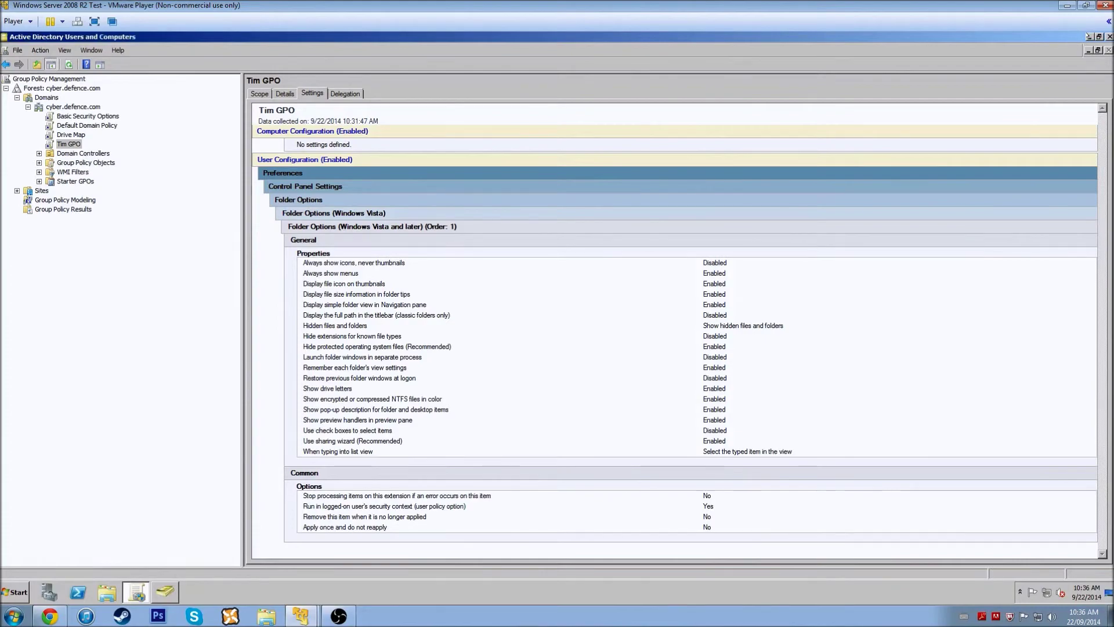
# On the Windows Server 2008 R2 machine, minimize the open management windows and launch mmc, allowing it to make changes.
pyautogui.click(1090, 36)
pyautogui.click(1089, 36)
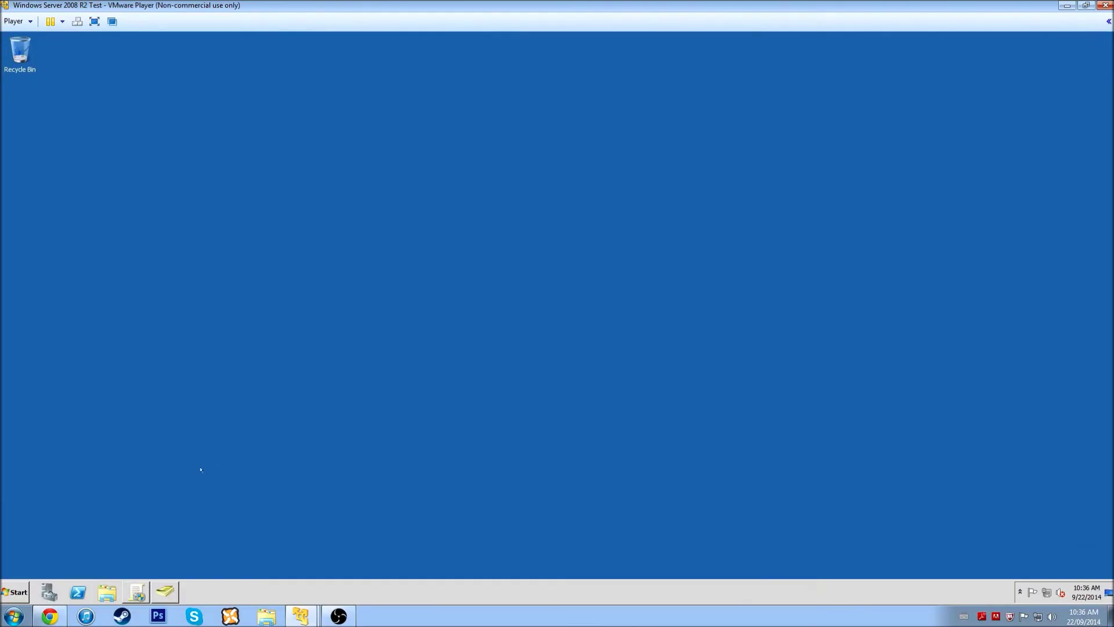
pyautogui.press('super')
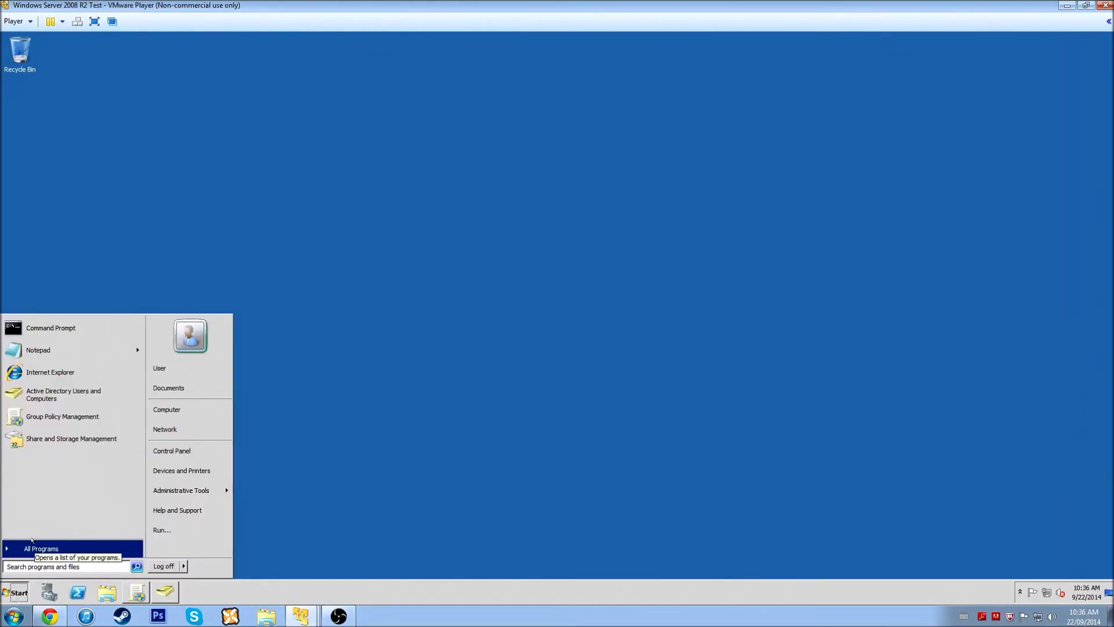
pyautogui.write('mmc')
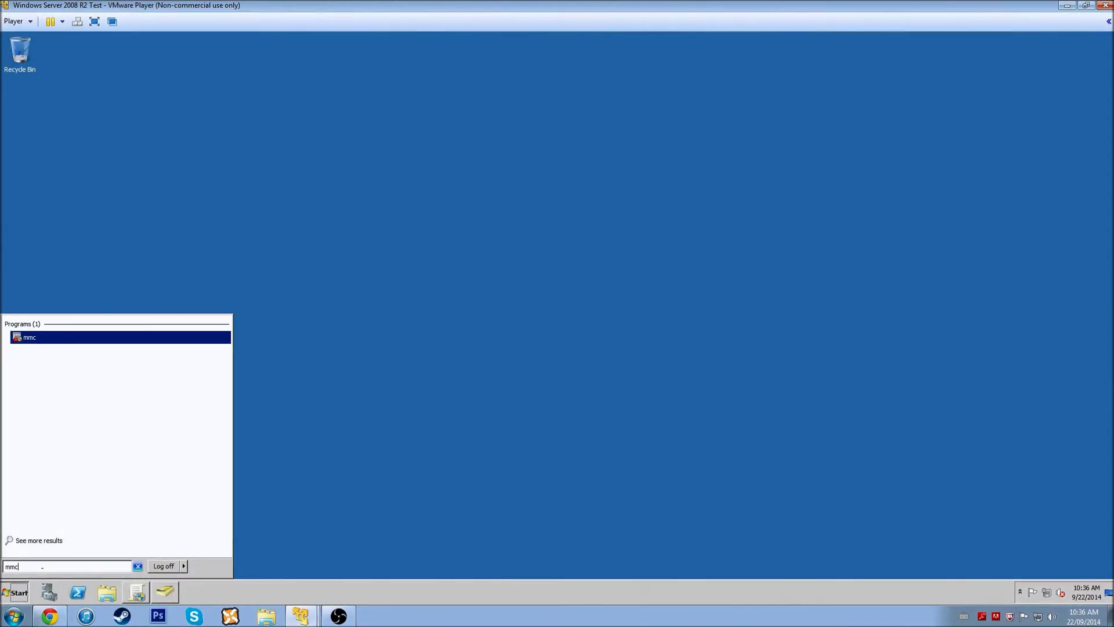
pyautogui.click(35, 338)
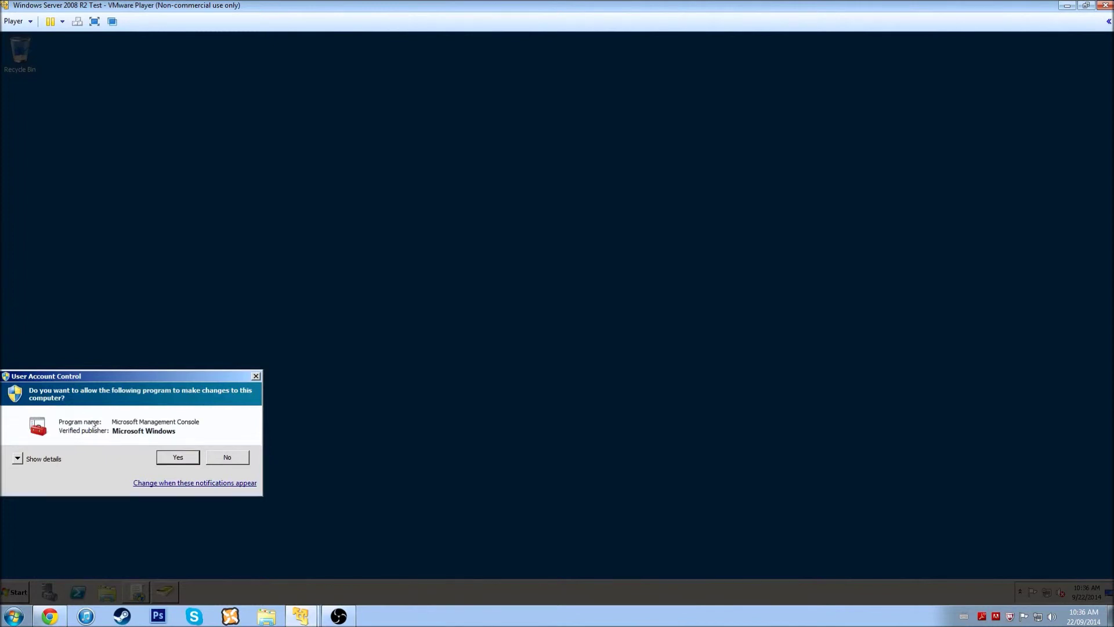
pyautogui.click(178, 456)
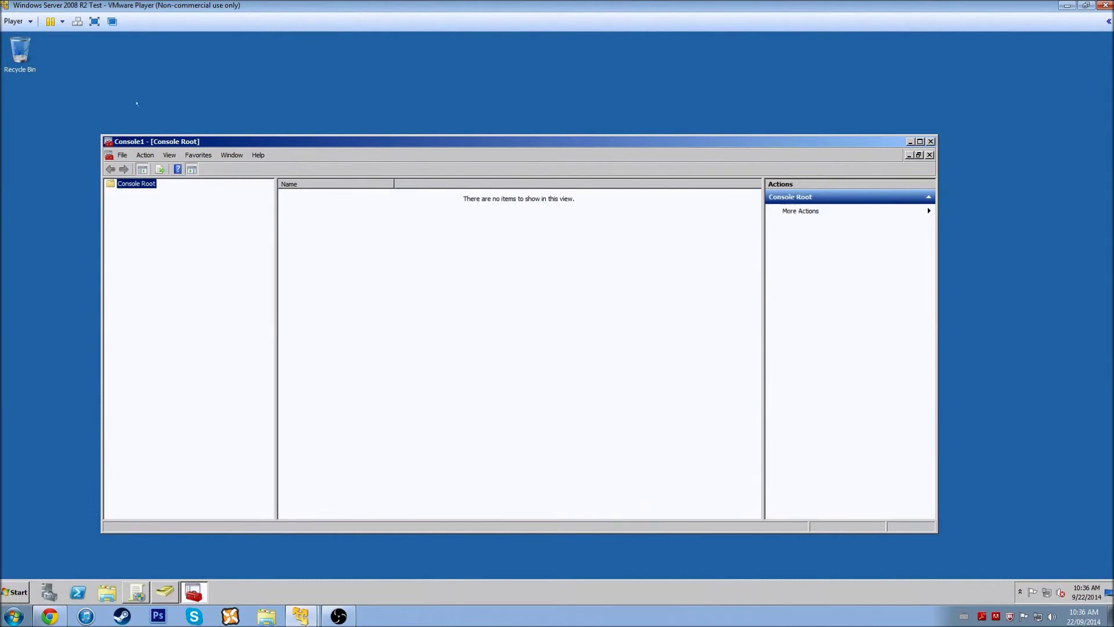
pyautogui.click(568, 196)
pyautogui.click(863, 211)
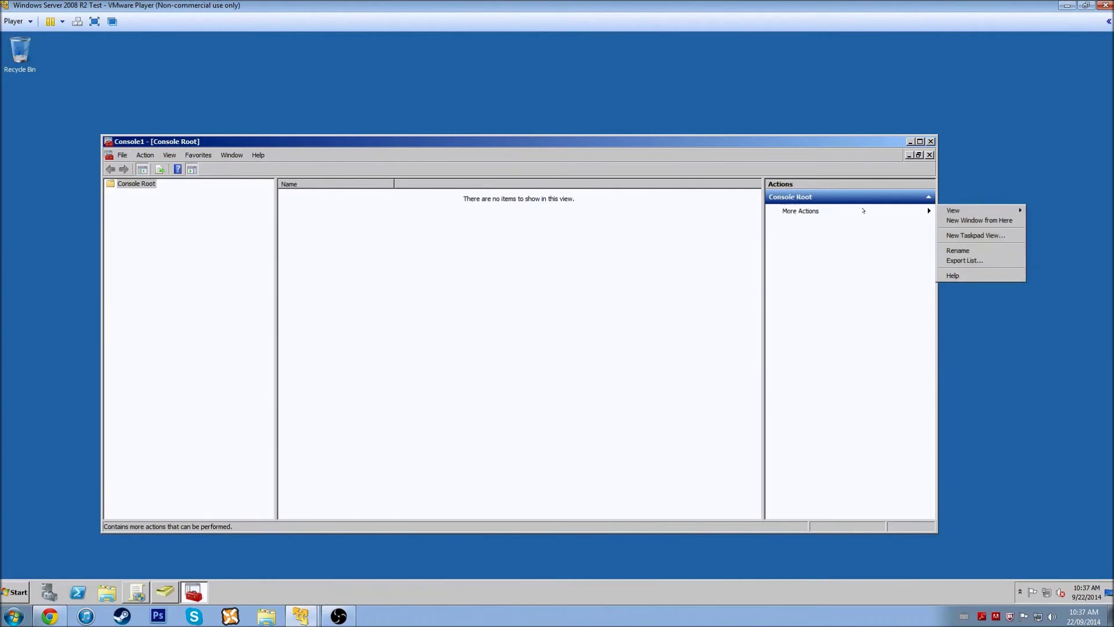
pyautogui.moveTo(964, 210)
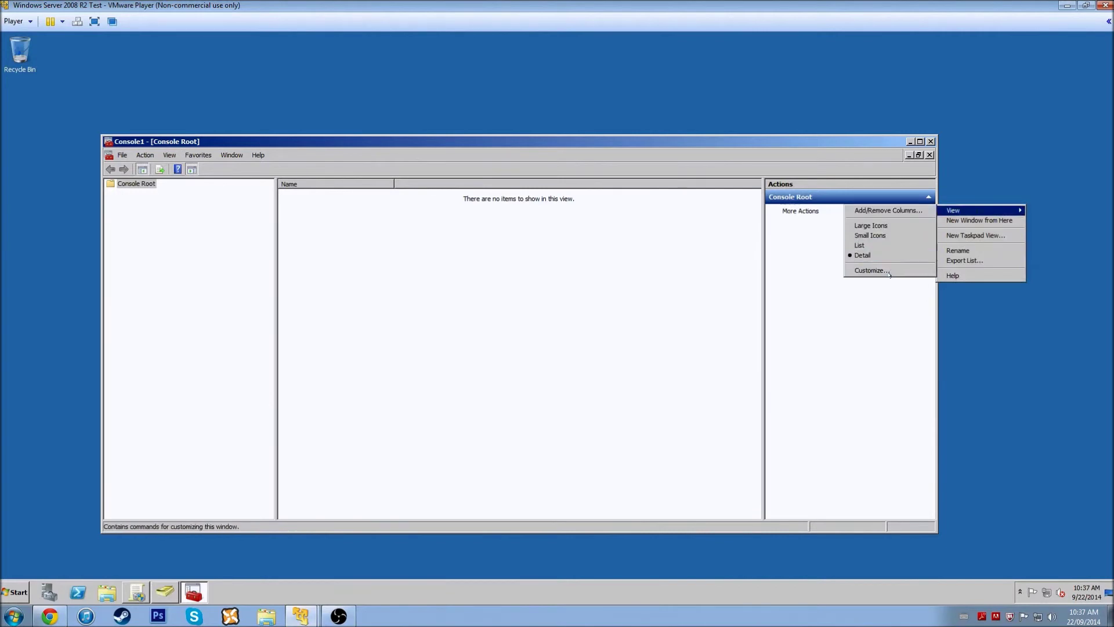
# Start adding snap-ins to the empty console and add Active Directory Users and Computers to the selected snap-ins.
pyautogui.click(117, 153)
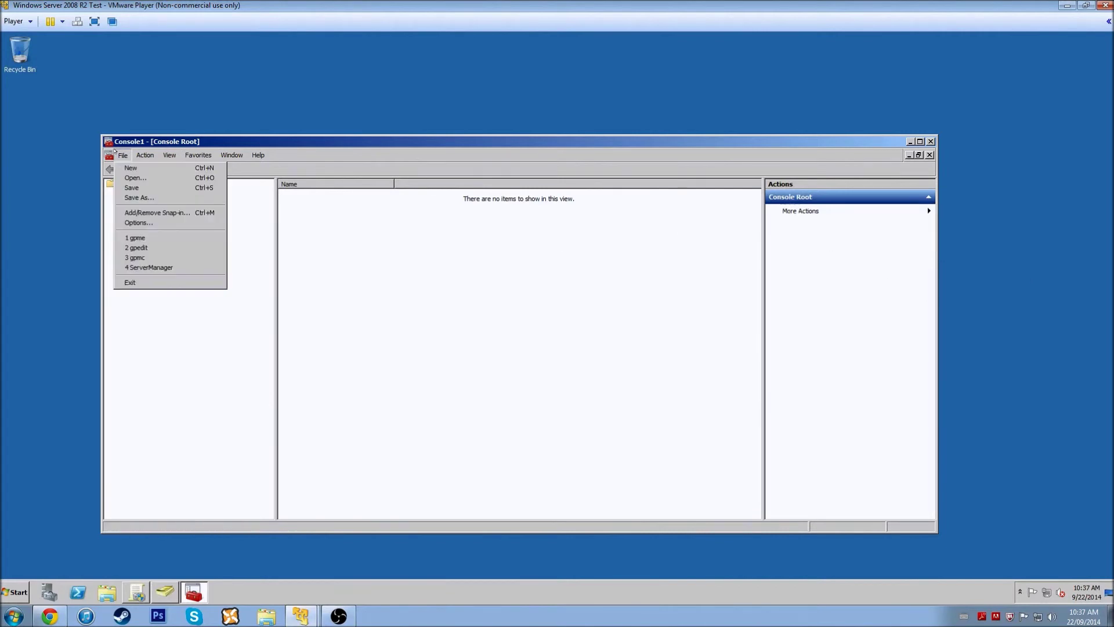
pyautogui.click(157, 212)
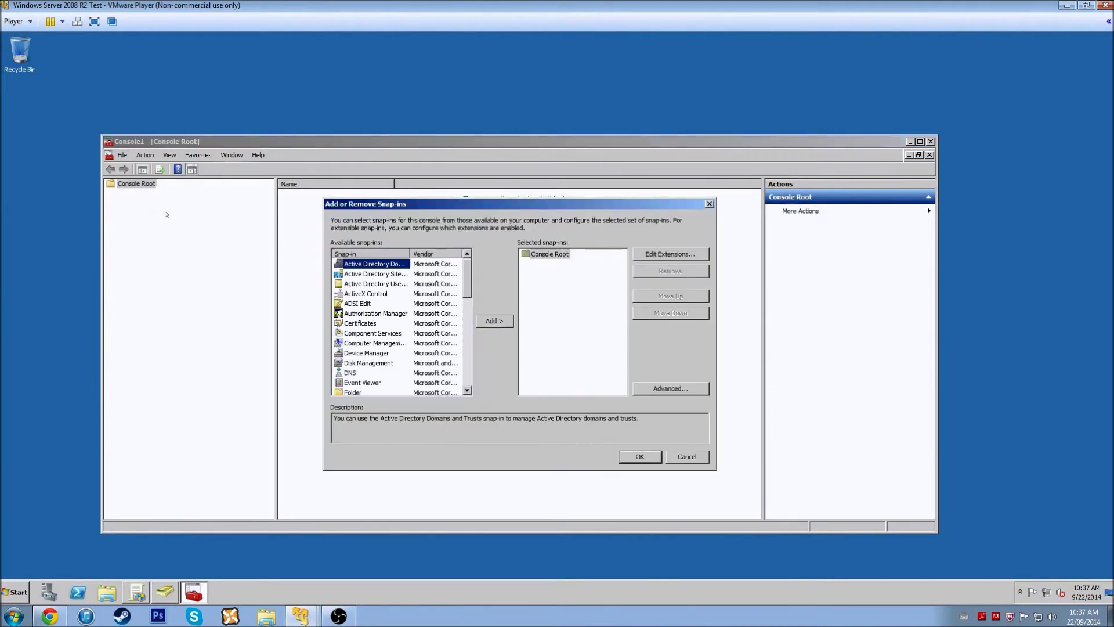
pyautogui.doubleClick(465, 254)
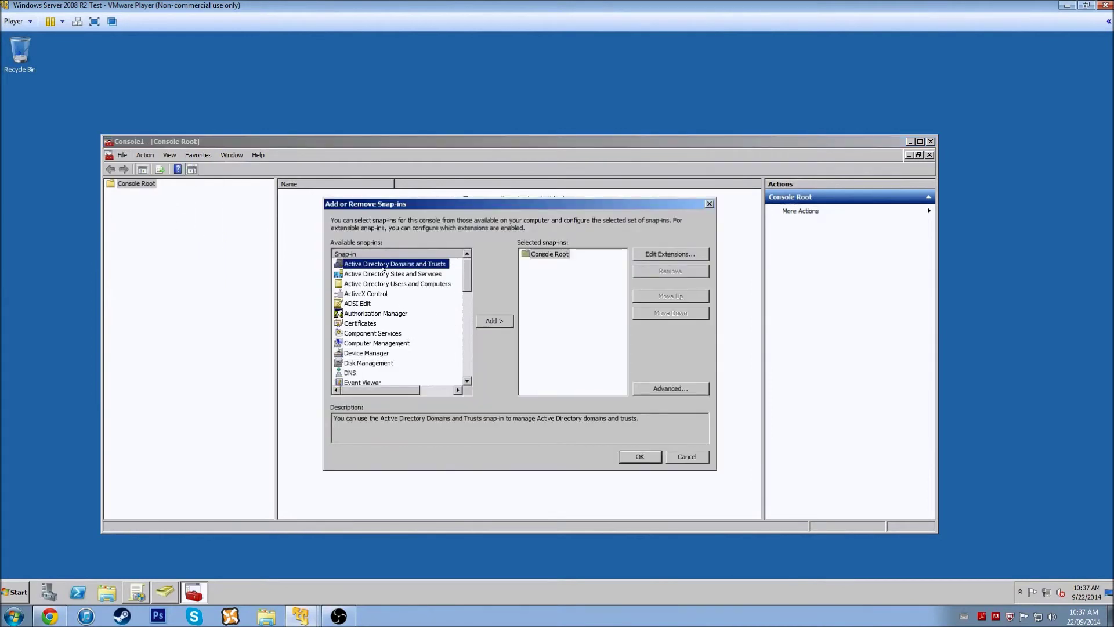
pyautogui.click(388, 284)
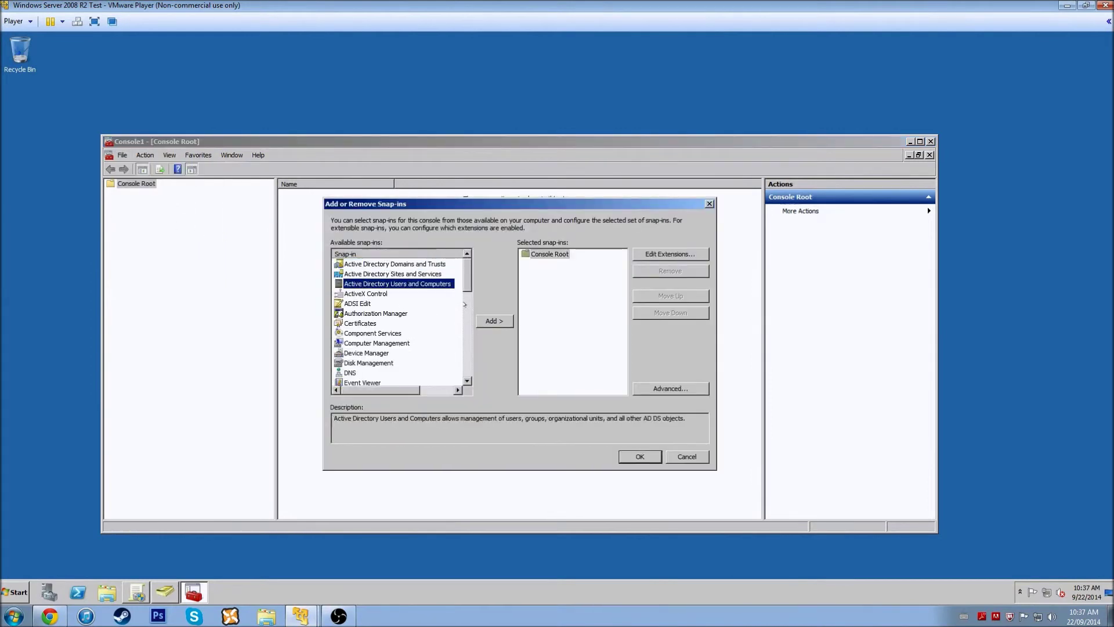
pyautogui.click(492, 321)
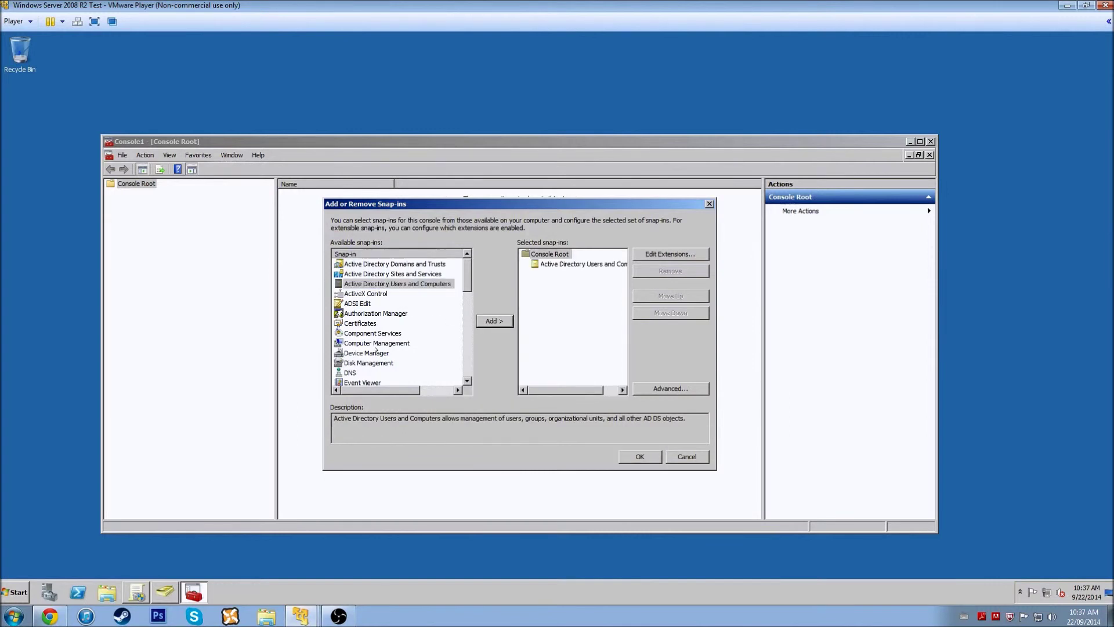
# Add the Computer Management snap-in for the local computer to the selected snap-ins.
pyautogui.click(377, 344)
pyautogui.click(493, 321)
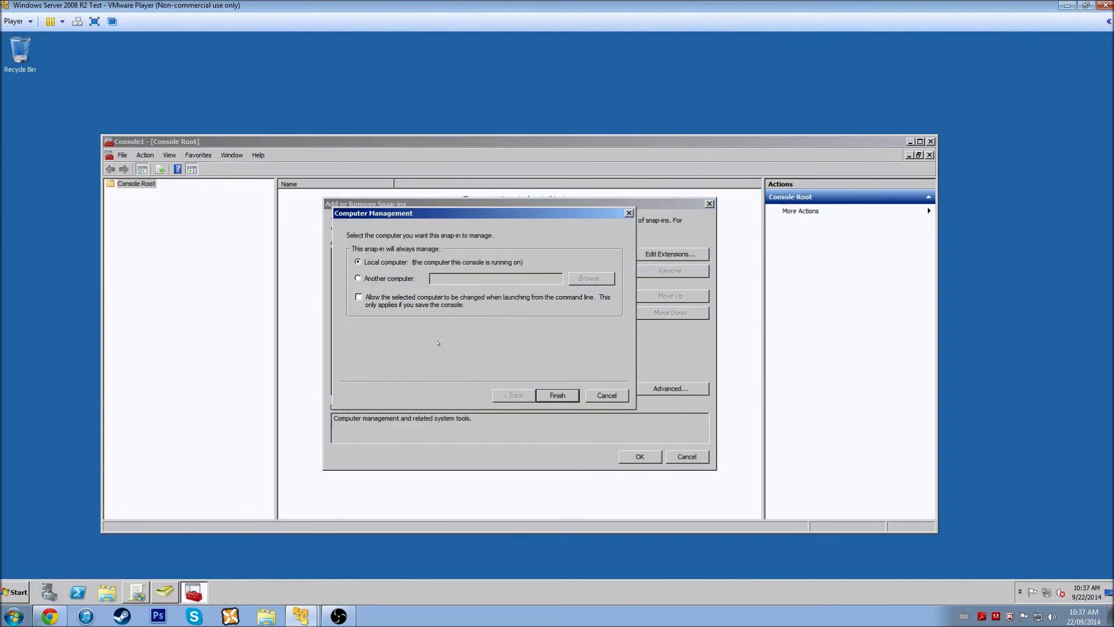
pyautogui.click(557, 396)
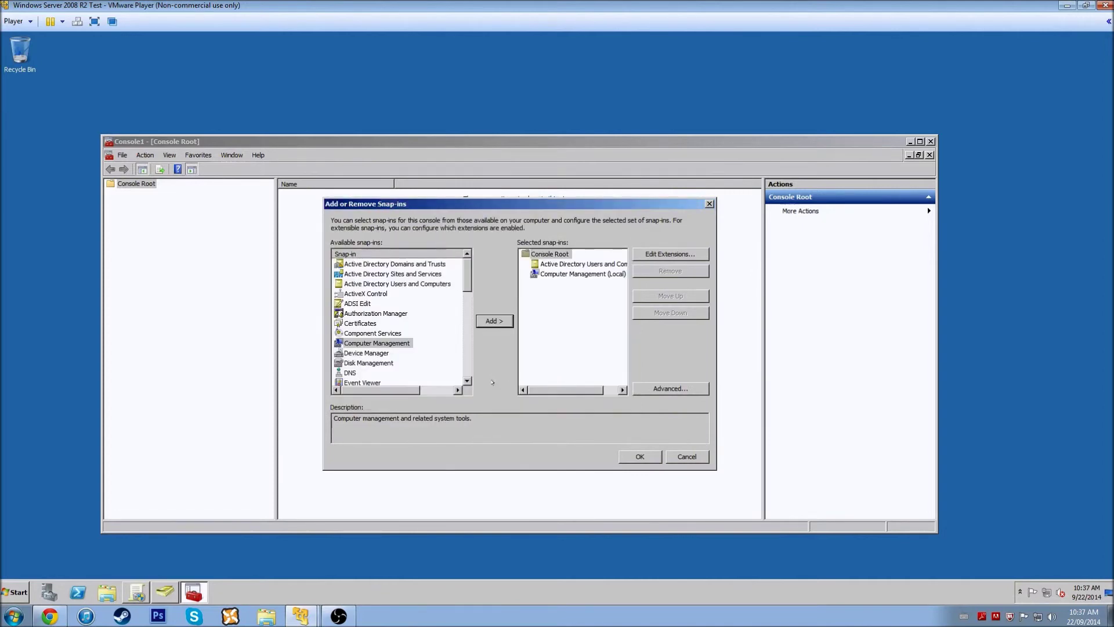
# Add a second Computer Management snap-in that manages another computer, finding domain computers matching "win" and choosing WIN-R83AITBFKRE.
pyautogui.click(494, 321)
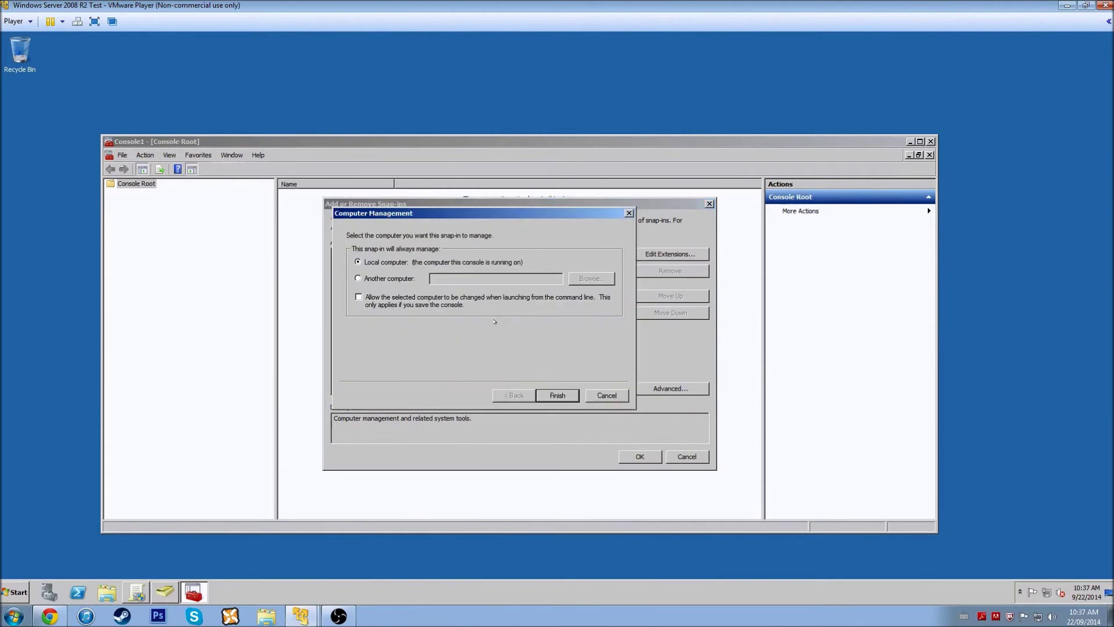
pyautogui.click(383, 279)
pyautogui.click(591, 279)
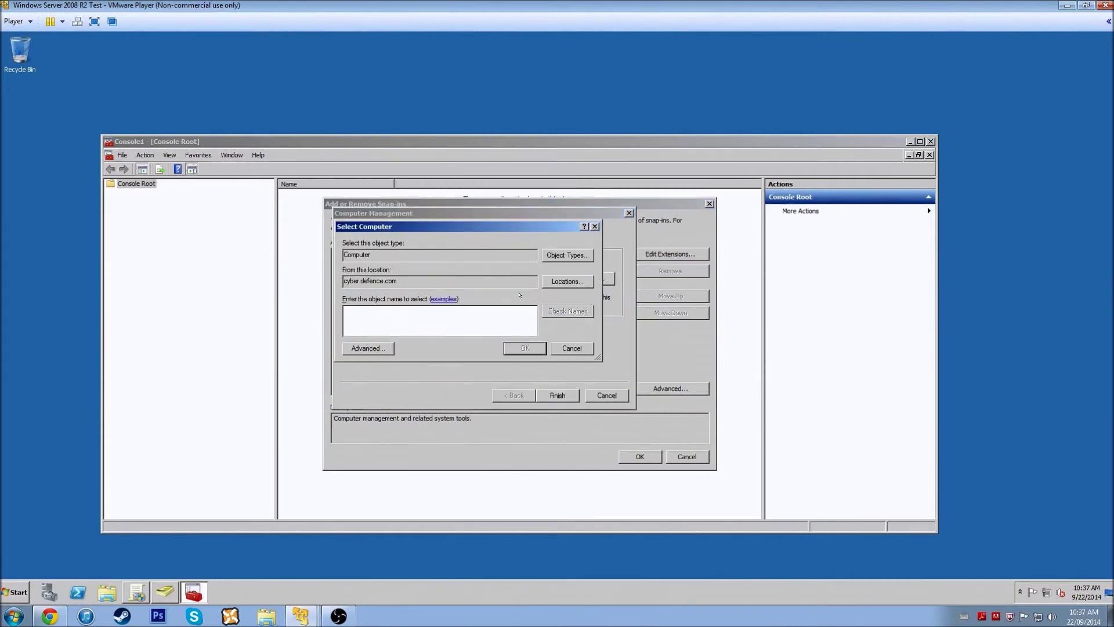
pyautogui.write('win')
pyautogui.click(552, 312)
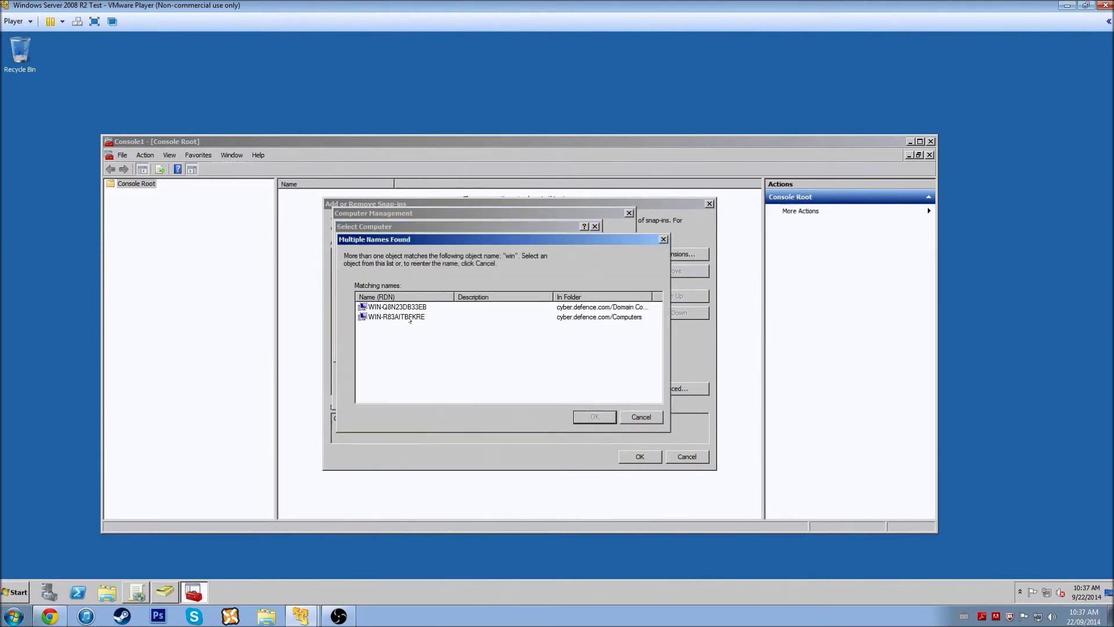
pyautogui.click(403, 316)
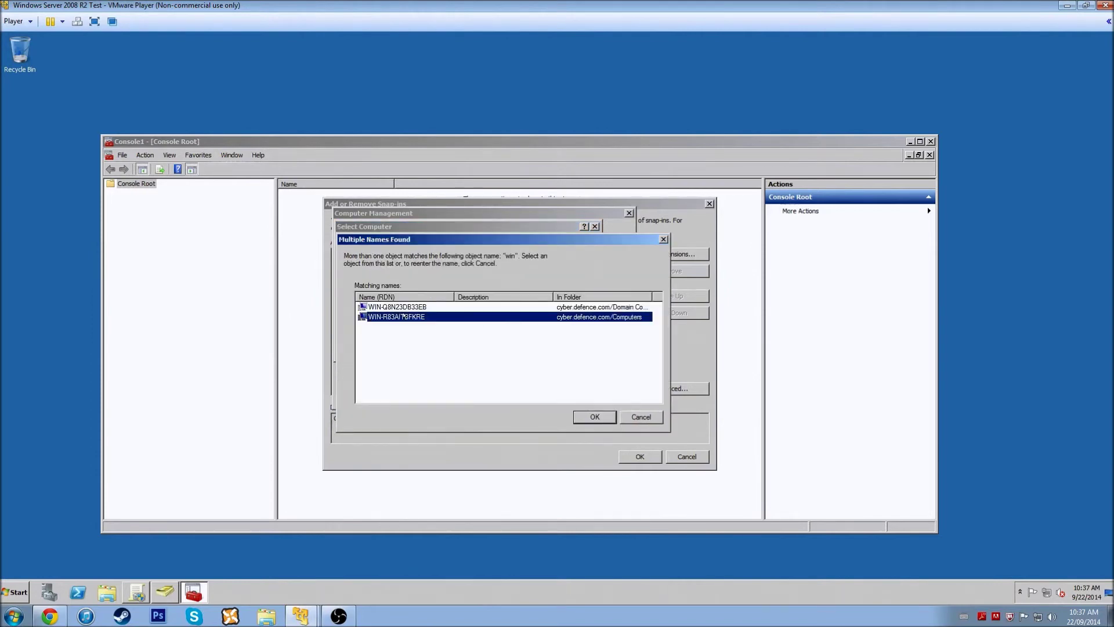
pyautogui.click(595, 417)
pyautogui.click(526, 348)
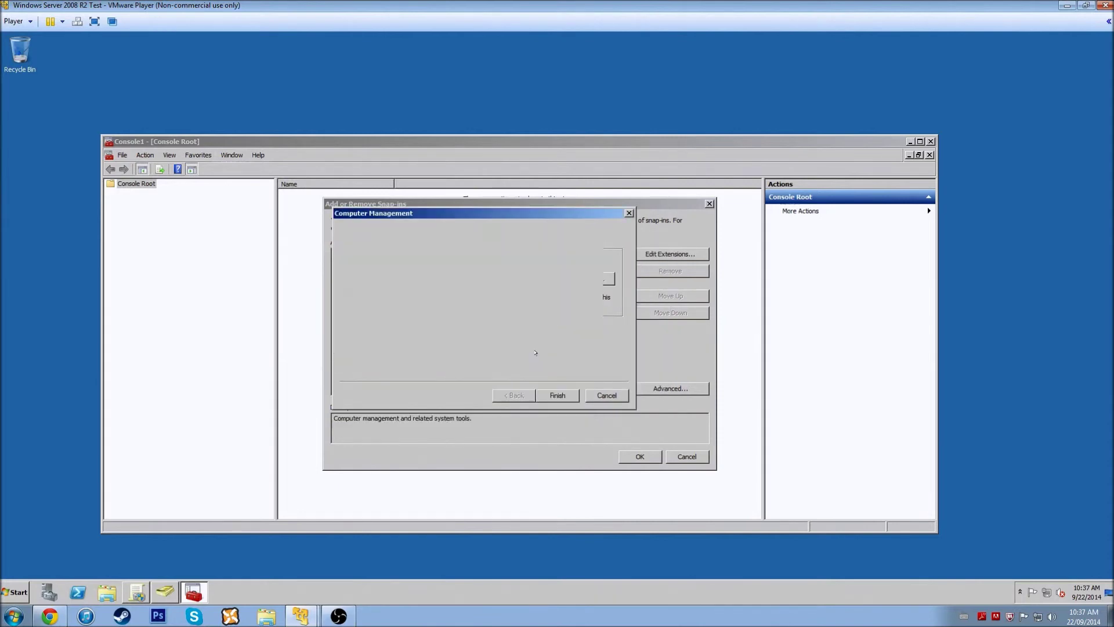
pyautogui.click(557, 395)
pyautogui.moveTo(548, 388); pyautogui.dragTo(512, 395)
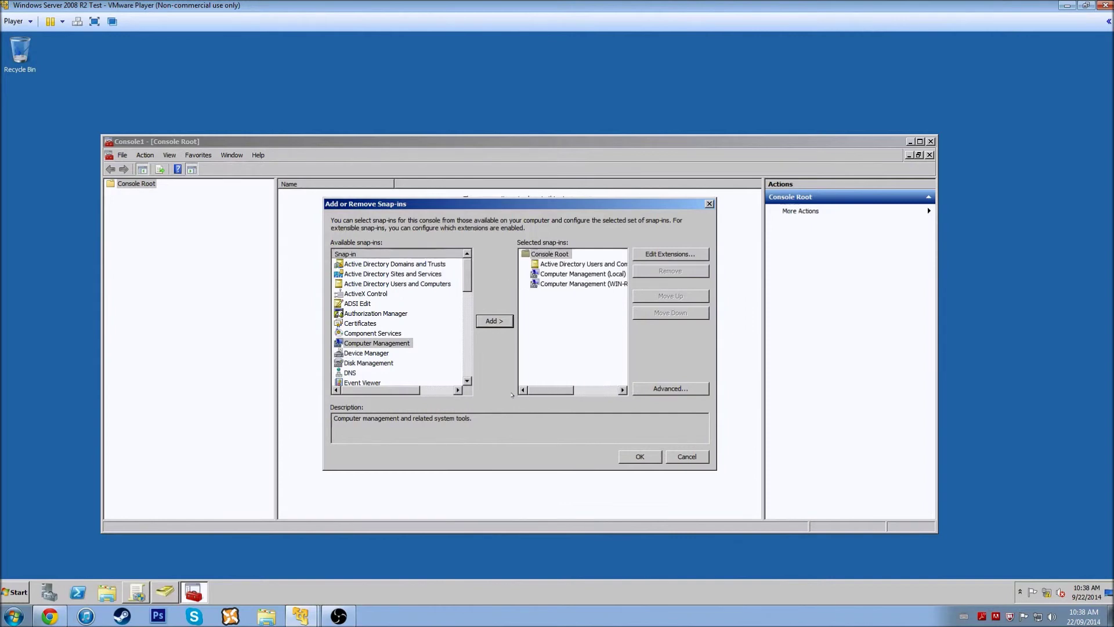
# Add the Group Policy Management snap-in to the selected snap-ins.
pyautogui.click(400, 344)
pyautogui.scroll(-3, 398, 337)
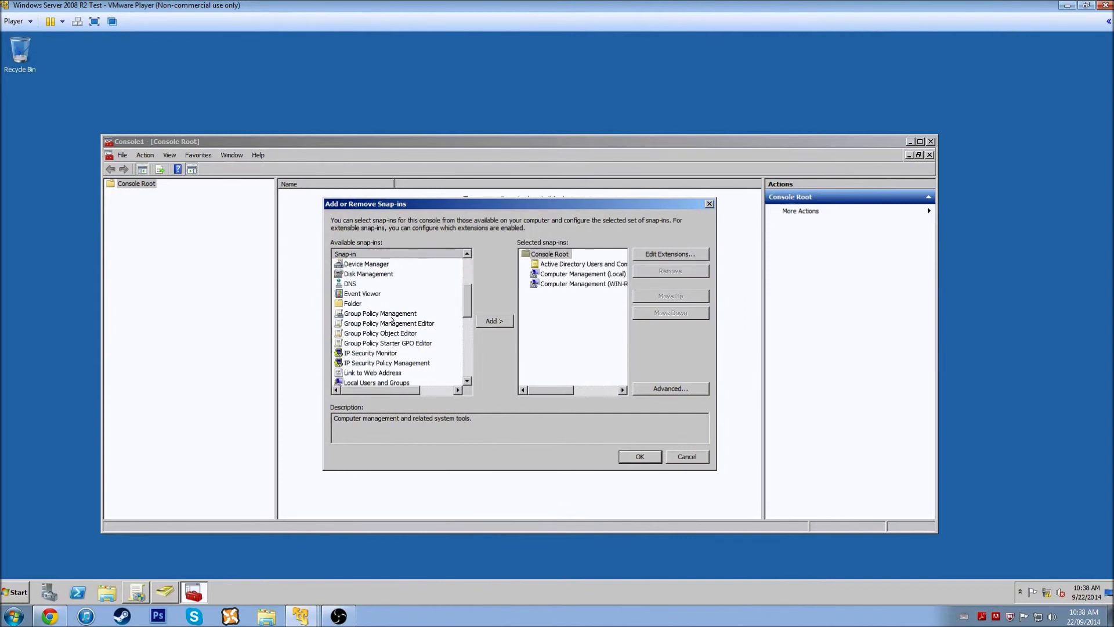
pyautogui.click(393, 314)
pyautogui.click(510, 319)
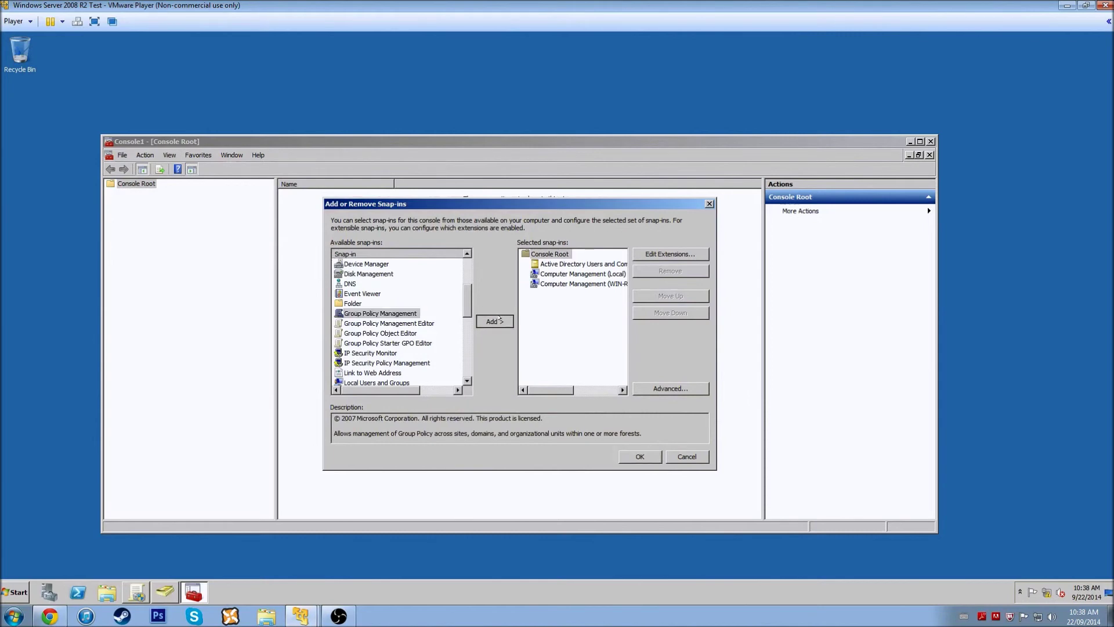
pyautogui.moveTo(466, 311); pyautogui.dragTo(466, 332)
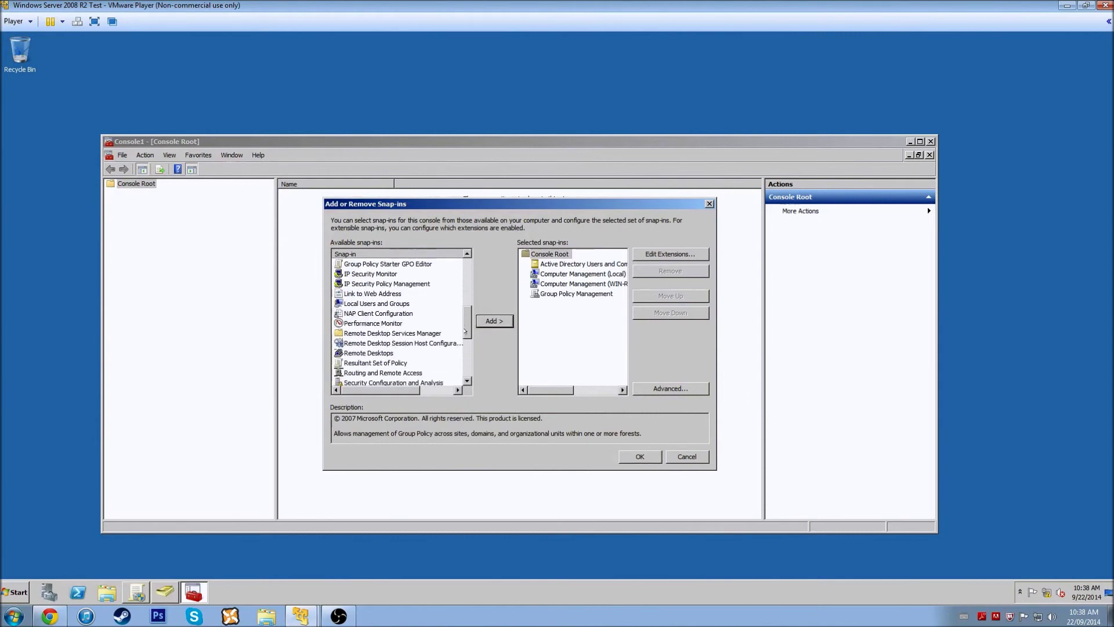
pyautogui.click(375, 304)
pyautogui.click(491, 321)
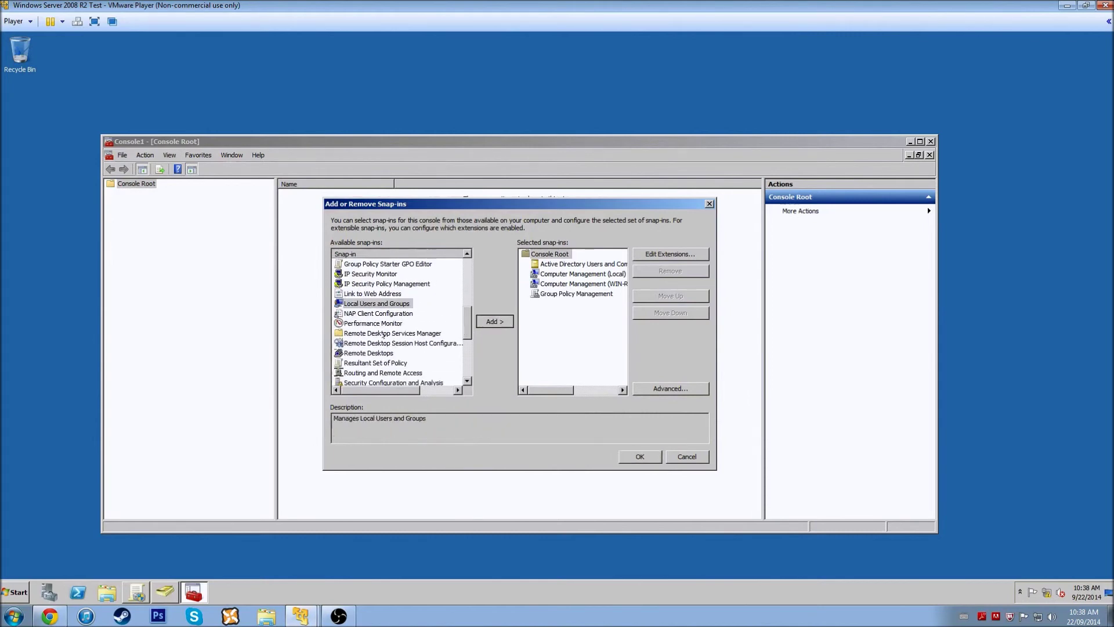
pyautogui.click(549, 394)
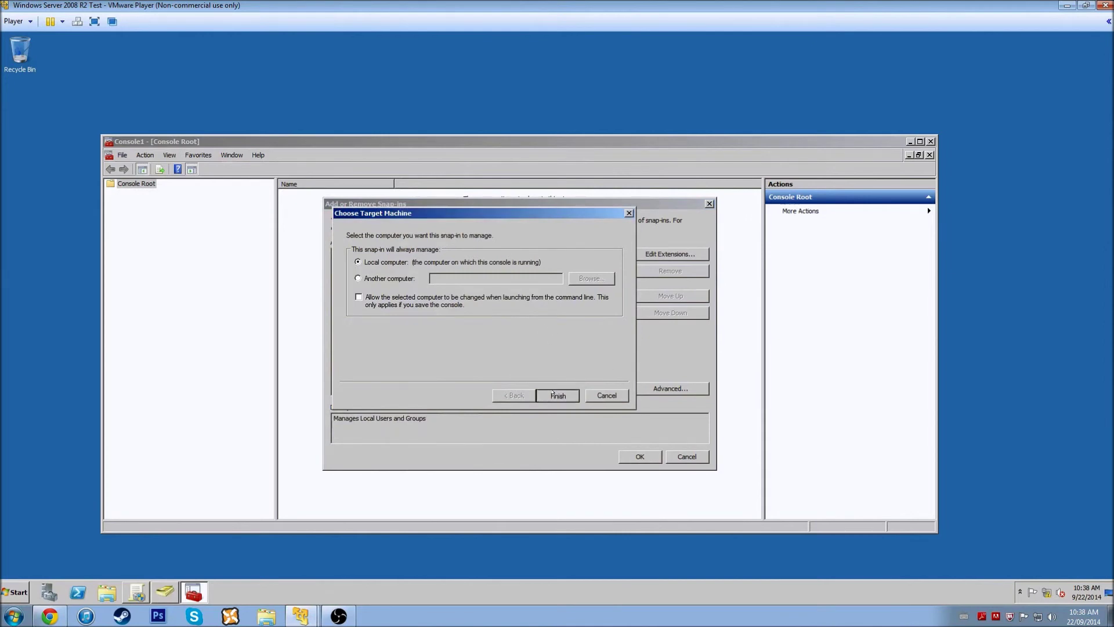
pyautogui.click(577, 341)
pyautogui.click(386, 278)
pyautogui.moveTo(400, 209); pyautogui.dragTo(559, 318)
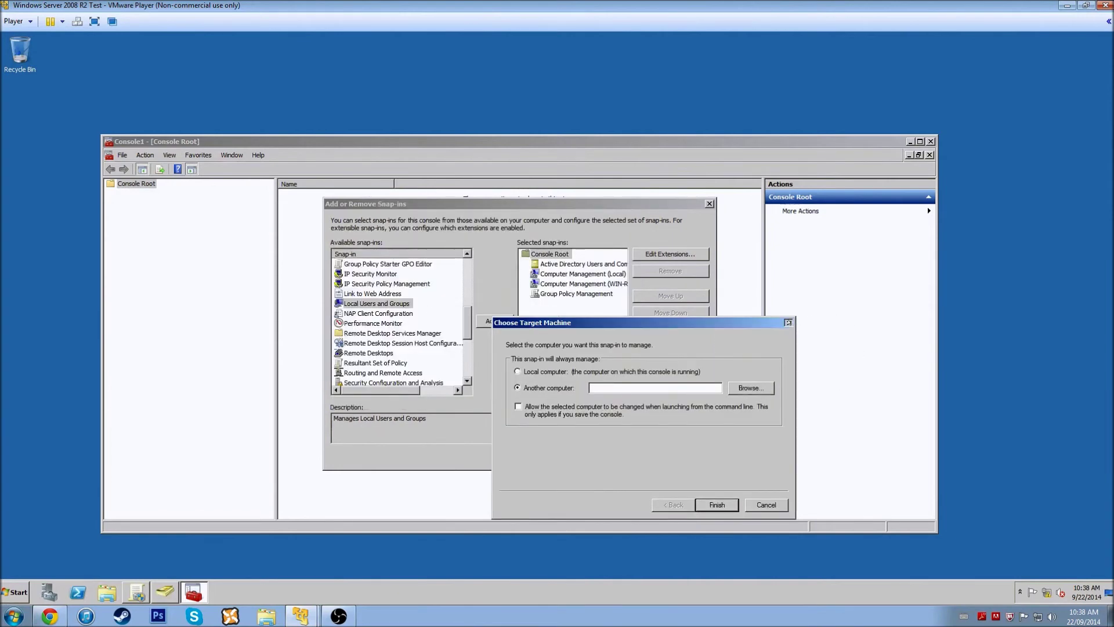
pyautogui.click(789, 323)
pyautogui.scroll(-1, 464, 331)
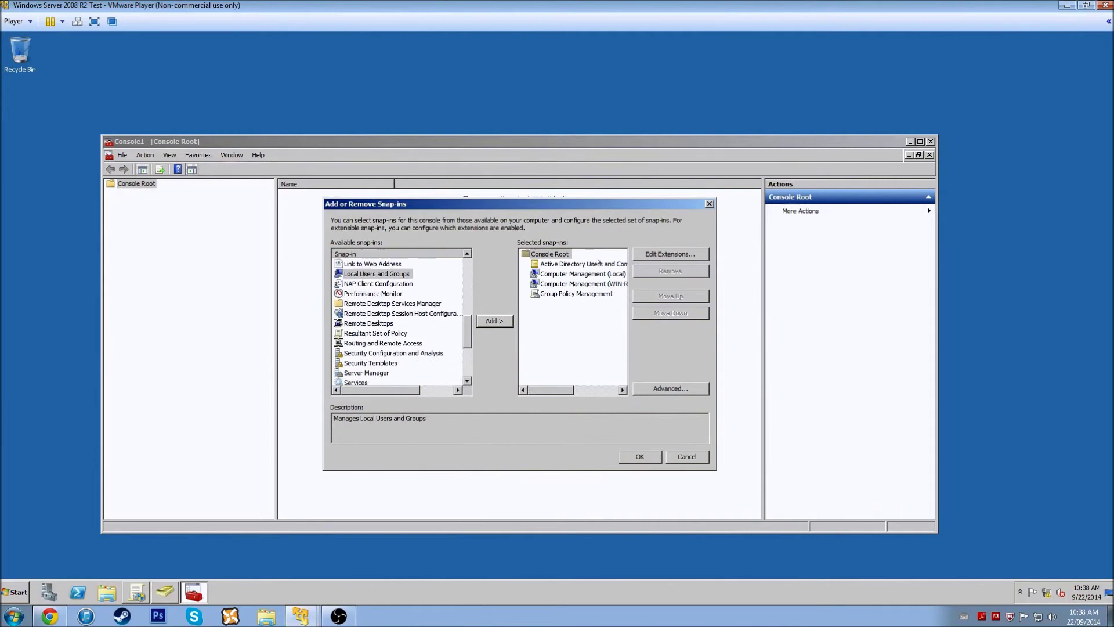
pyautogui.click(377, 283)
pyautogui.scroll(2, 377, 302)
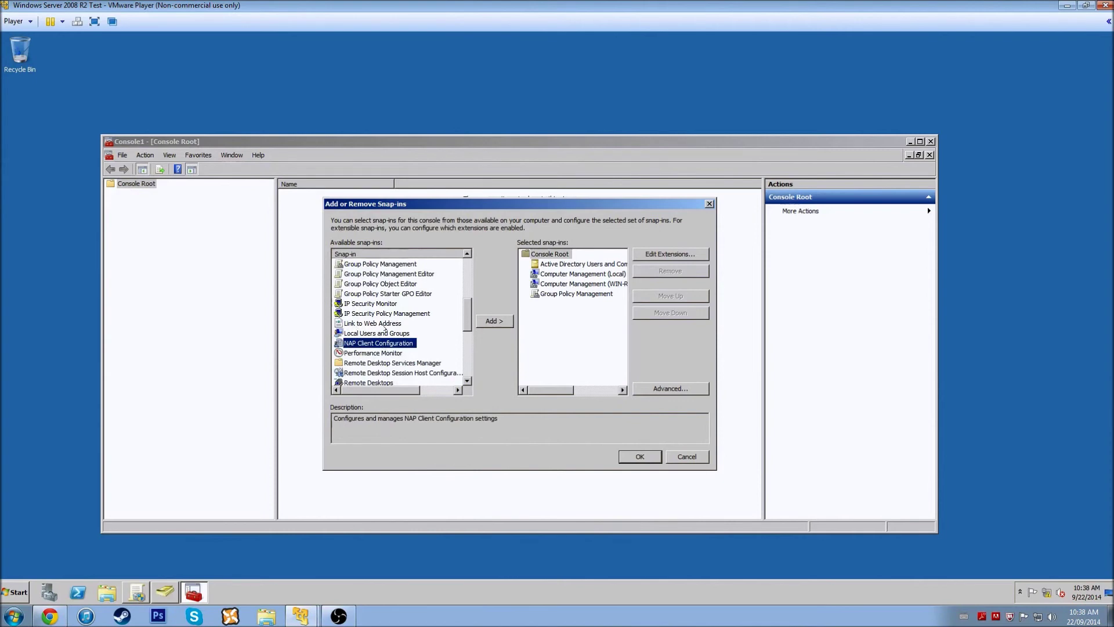
pyautogui.click(582, 265)
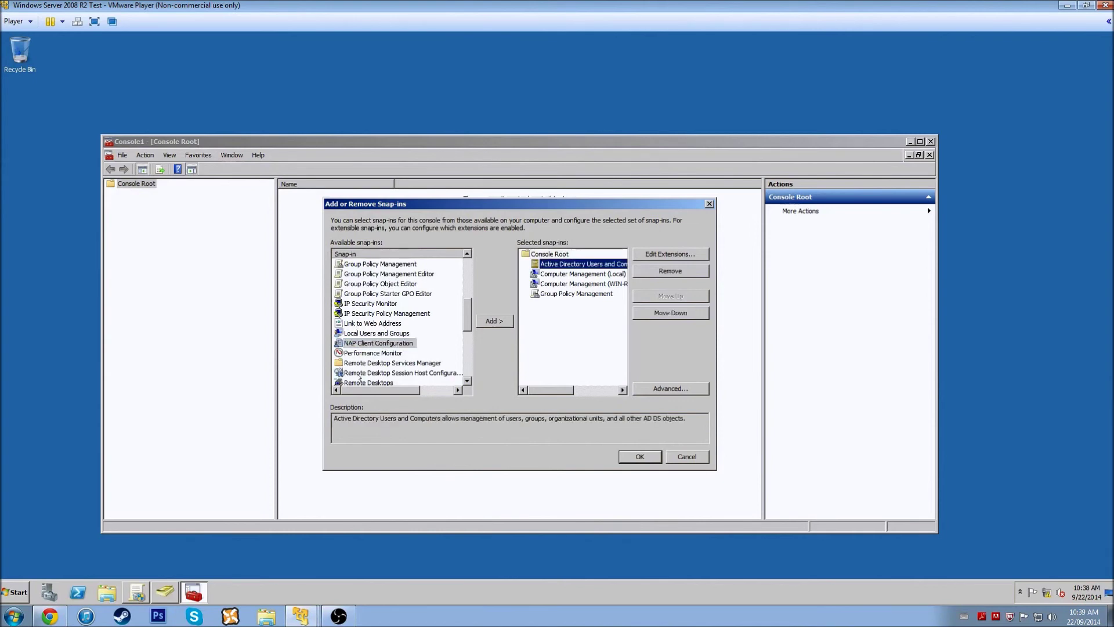
# Add the Windows Firewall with Advanced Security snap-in for the local computer to the selected snap-ins.
pyautogui.scroll(-3, 463, 323)
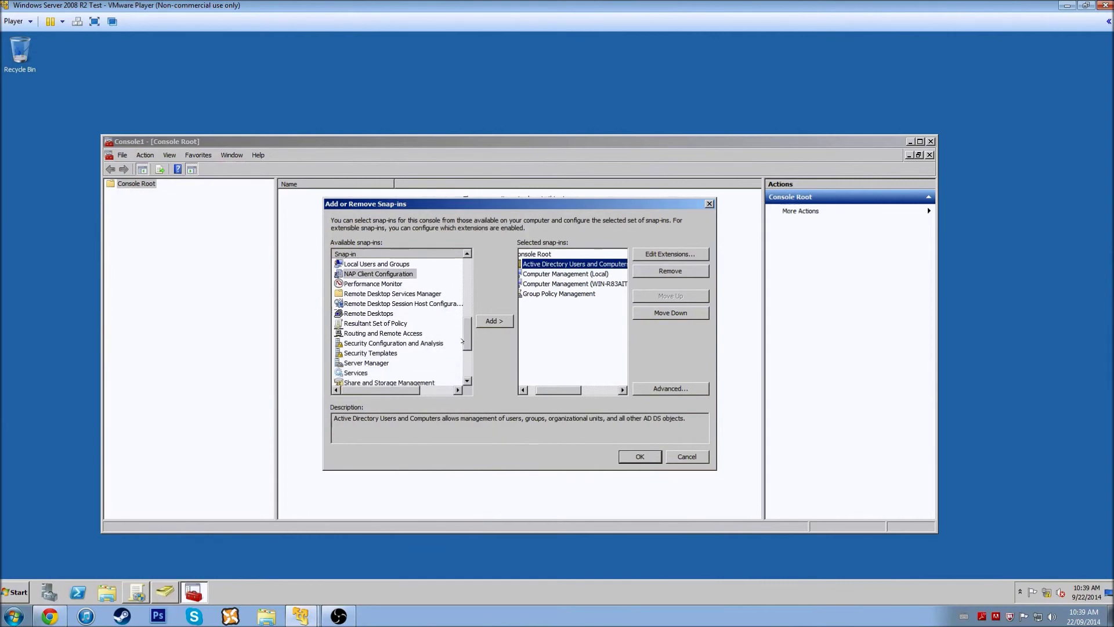
pyautogui.scroll(-4, 463, 342)
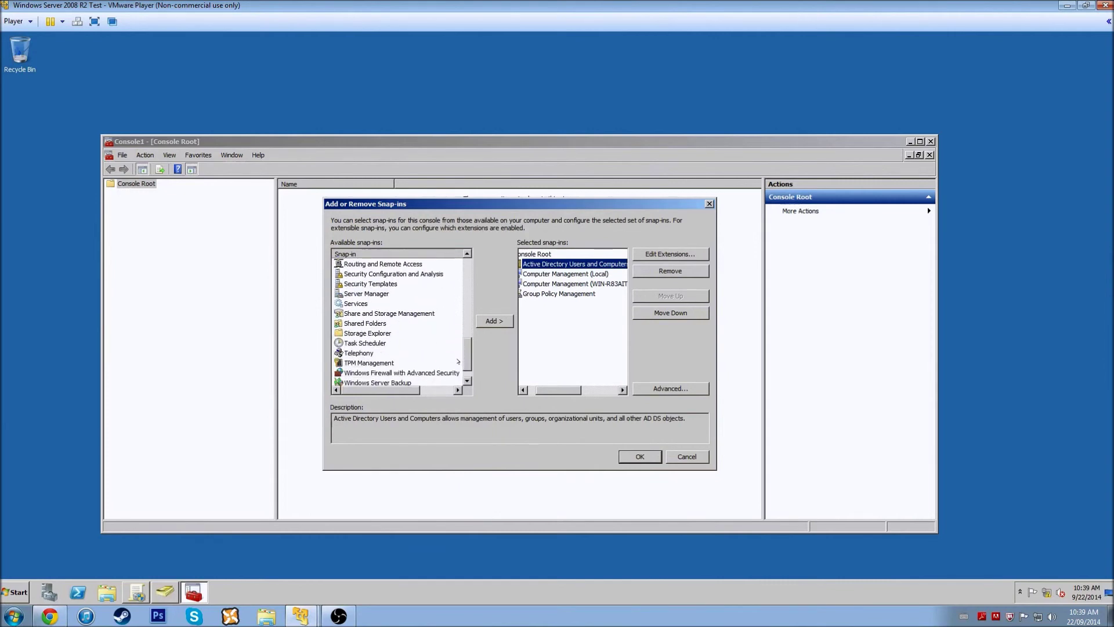
pyautogui.click(441, 352)
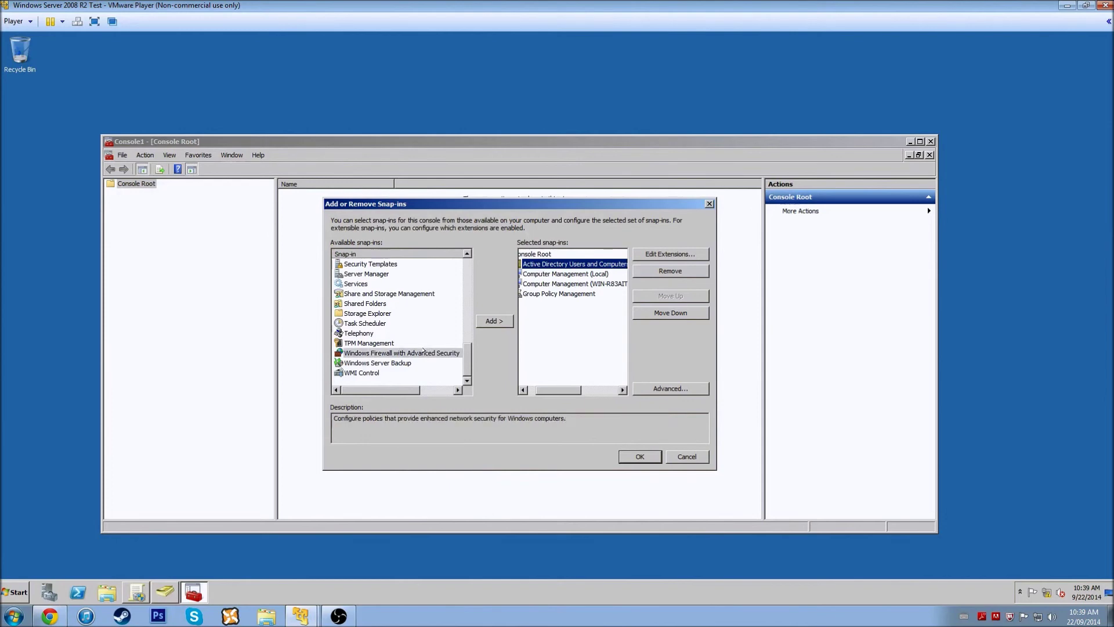
pyautogui.click(501, 323)
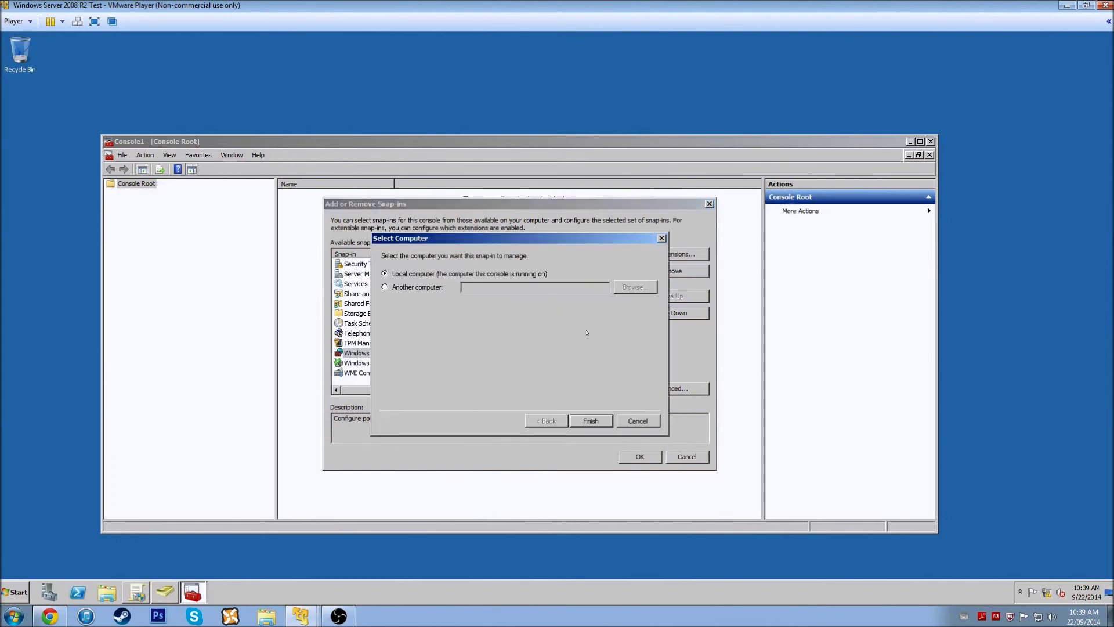
pyautogui.click(592, 420)
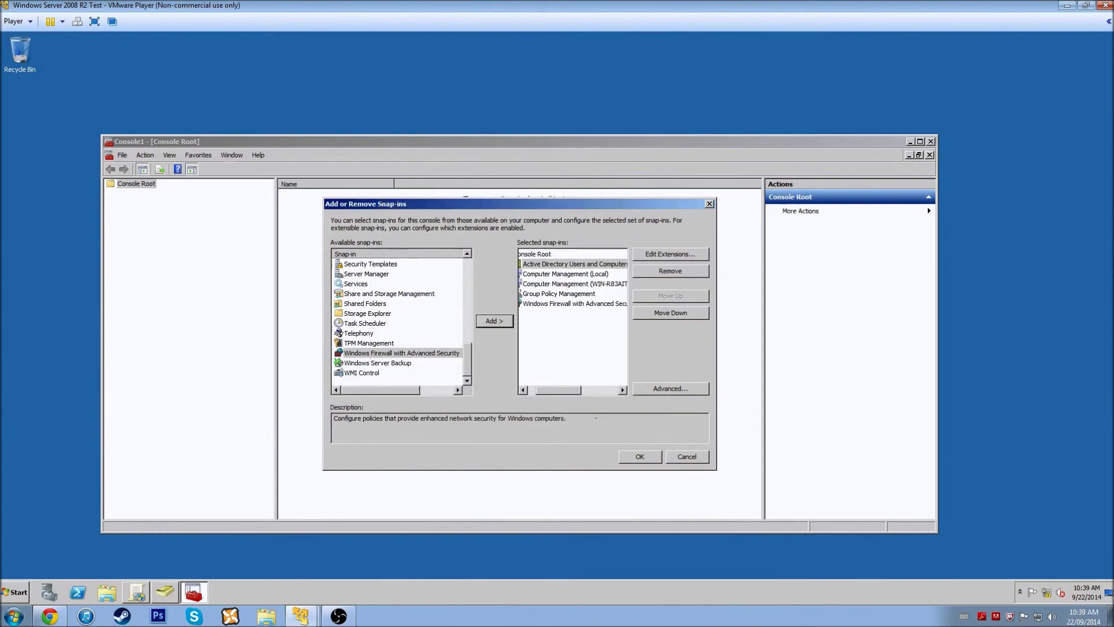
# Add the Share and Storage Management snap-in and apply the snap-in selection to the console.
pyautogui.click(377, 294)
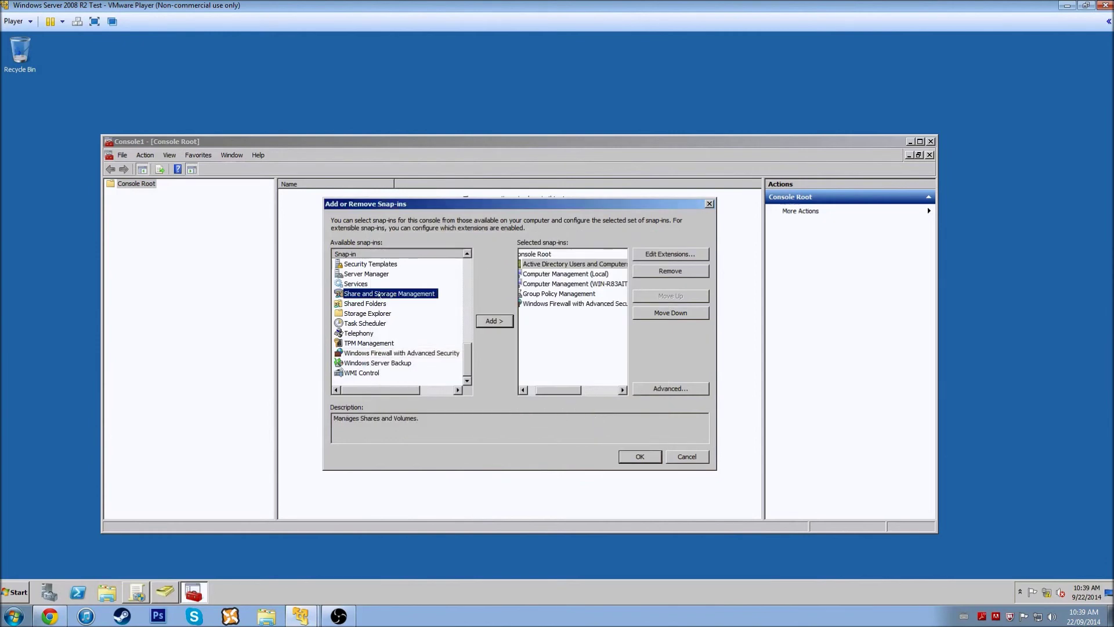
pyautogui.click(488, 319)
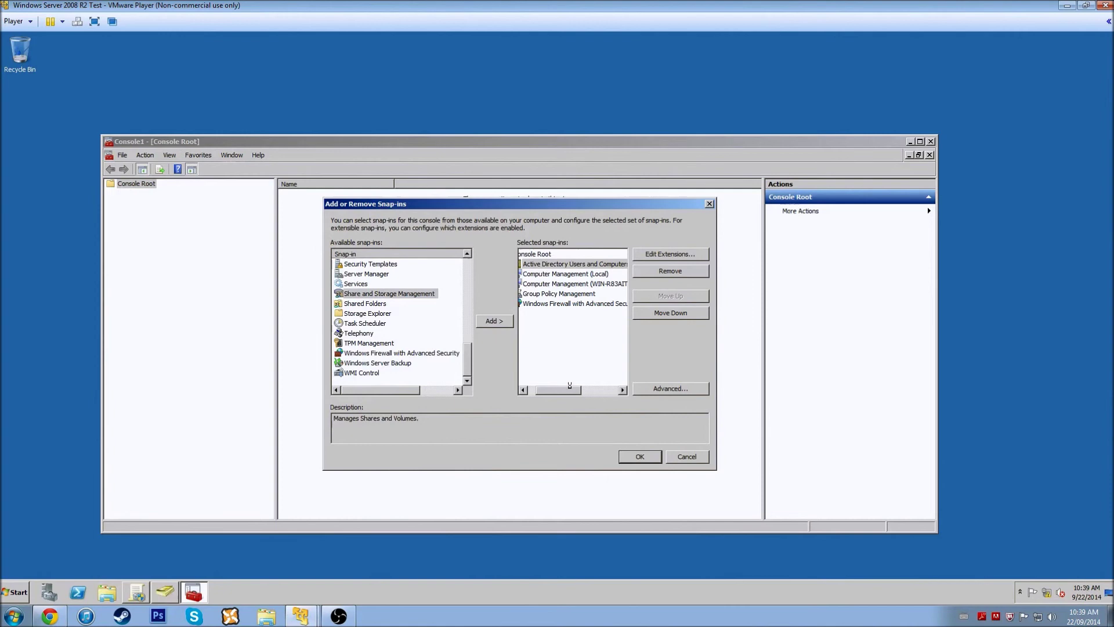
pyautogui.moveTo(572, 390); pyautogui.dragTo(565, 391)
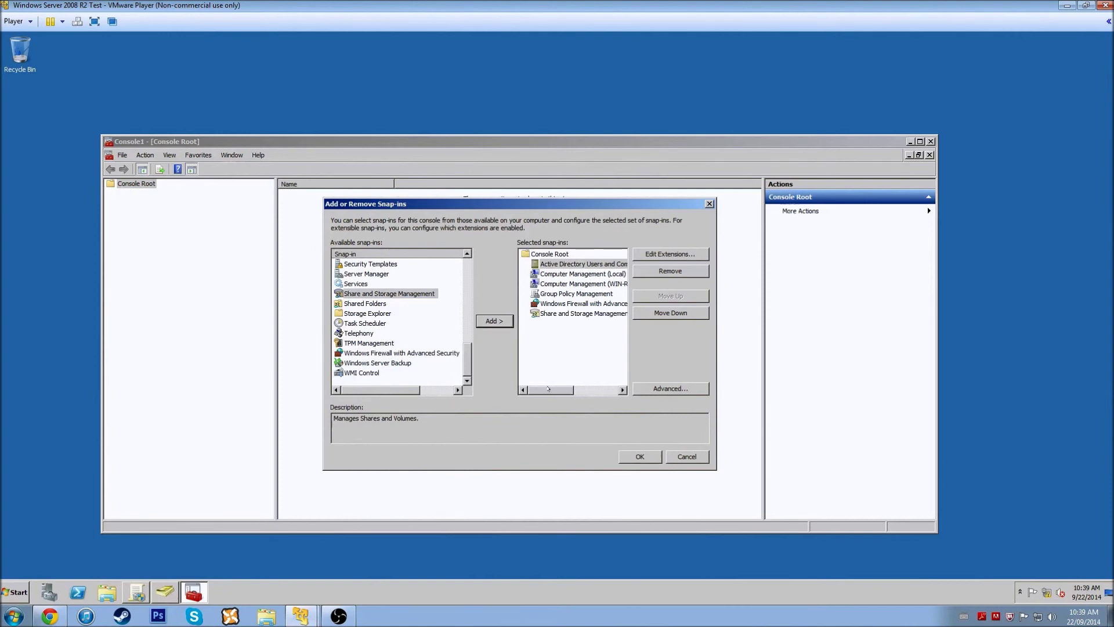
pyautogui.click(642, 456)
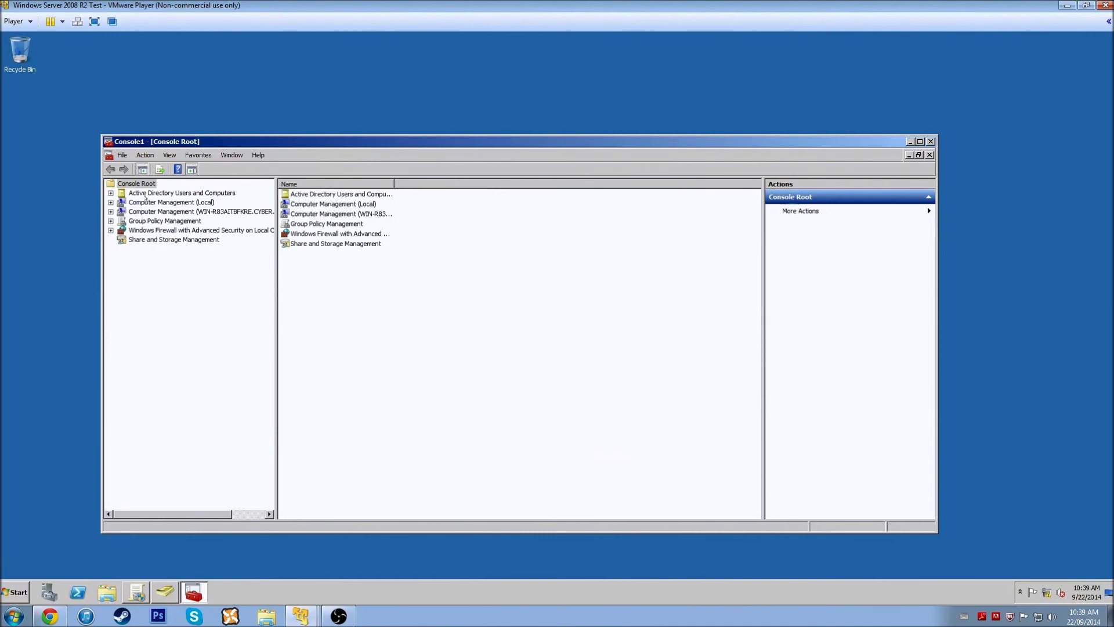
# Expand Active Directory Users and Computers down to cyber.defence.com and view the contents of its Users container.
pyautogui.click(110, 193)
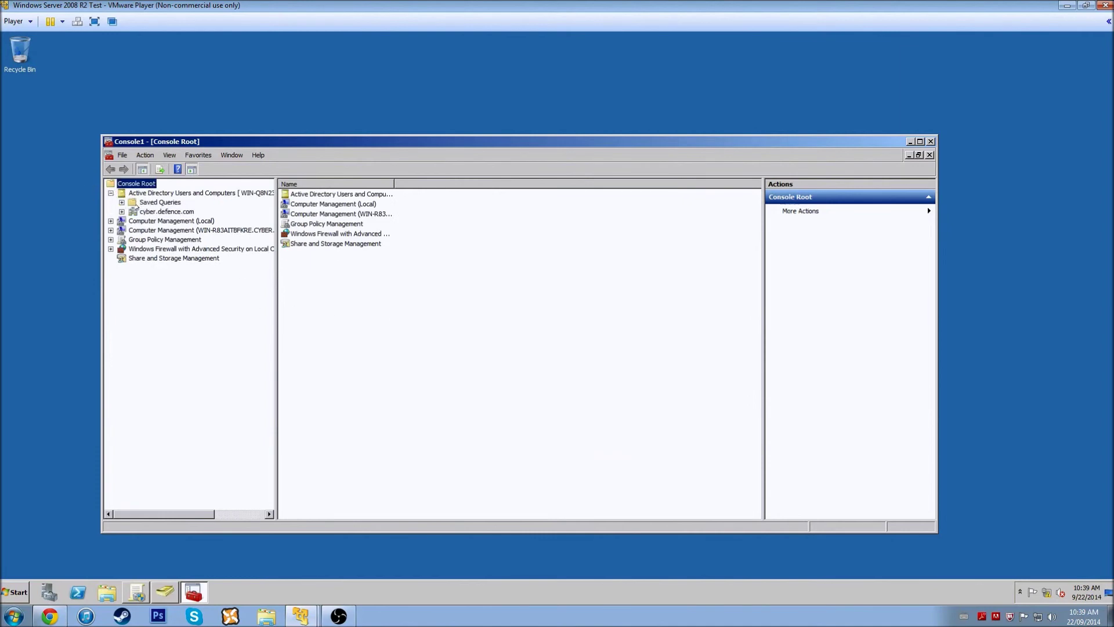
pyautogui.click(122, 211)
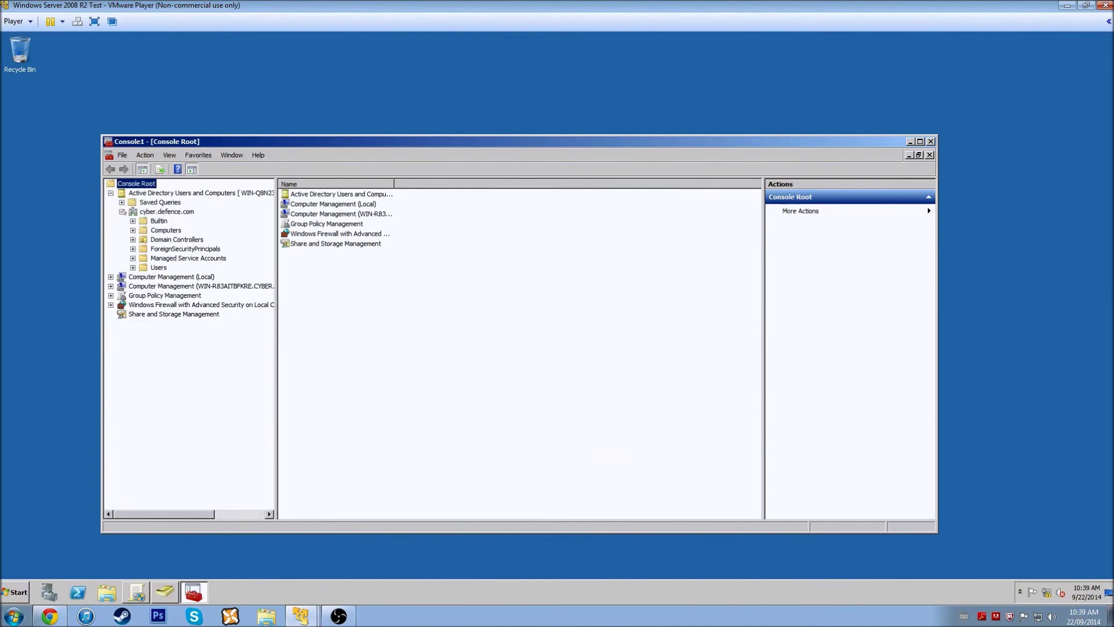
pyautogui.click(165, 267)
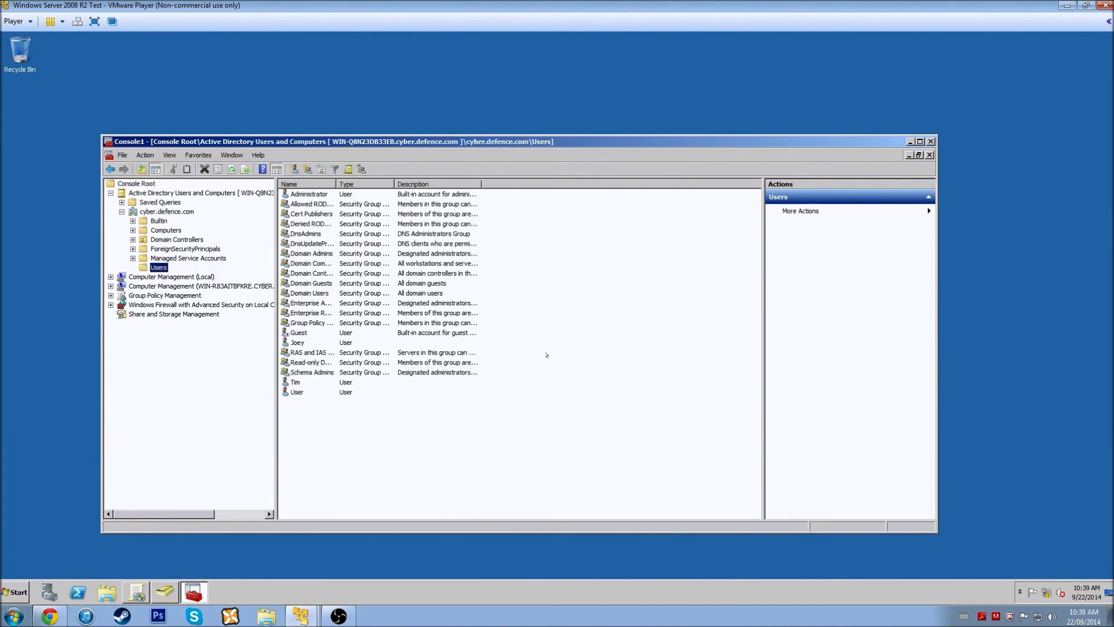
pyautogui.rightClick(556, 425)
pyautogui.click(492, 390)
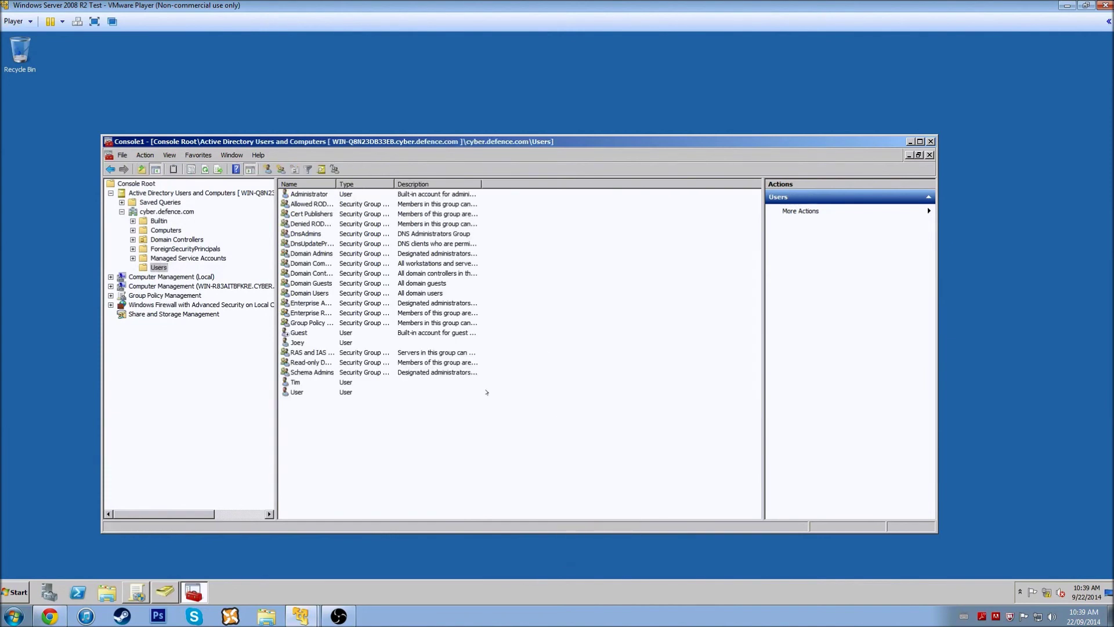
# View the GPOs linked to the cyber.defence.com domain in Group Policy Management, and the server's shares in Share and Storage Management.
pyautogui.click(165, 296)
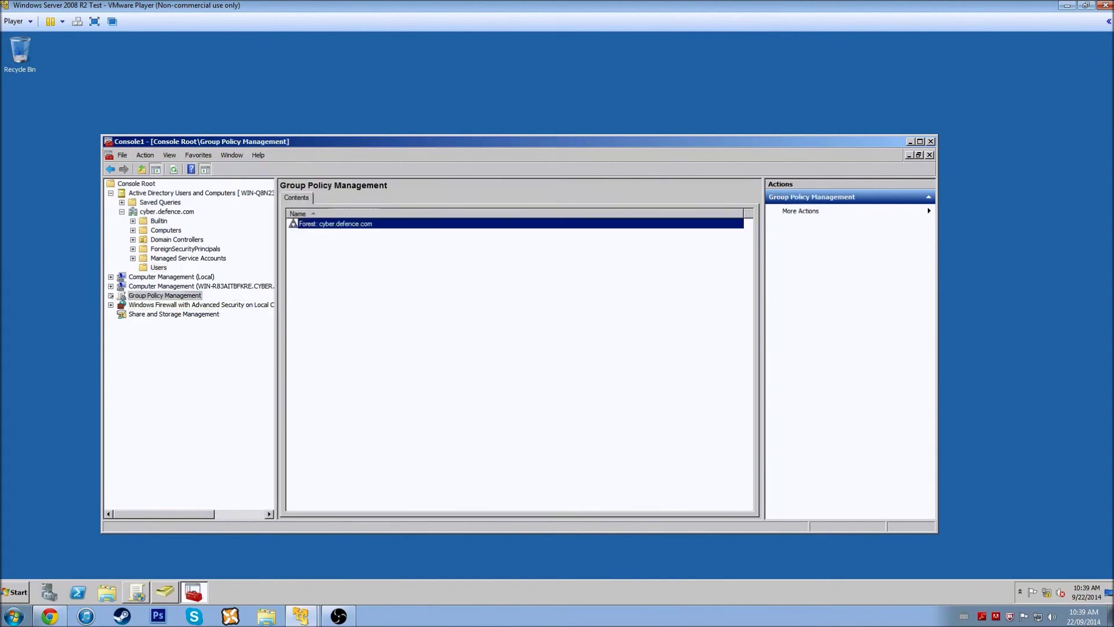
pyautogui.click(111, 295)
pyautogui.click(176, 305)
pyautogui.click(121, 305)
pyautogui.click(158, 323)
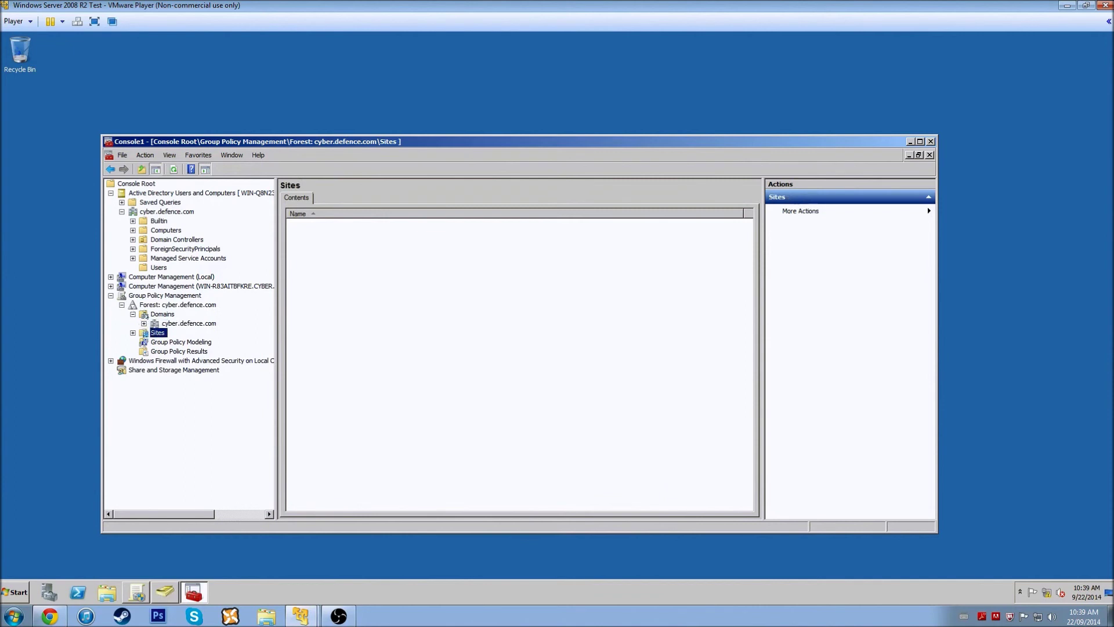
pyautogui.click(188, 323)
pyautogui.rightClick(216, 324)
pyautogui.click(530, 402)
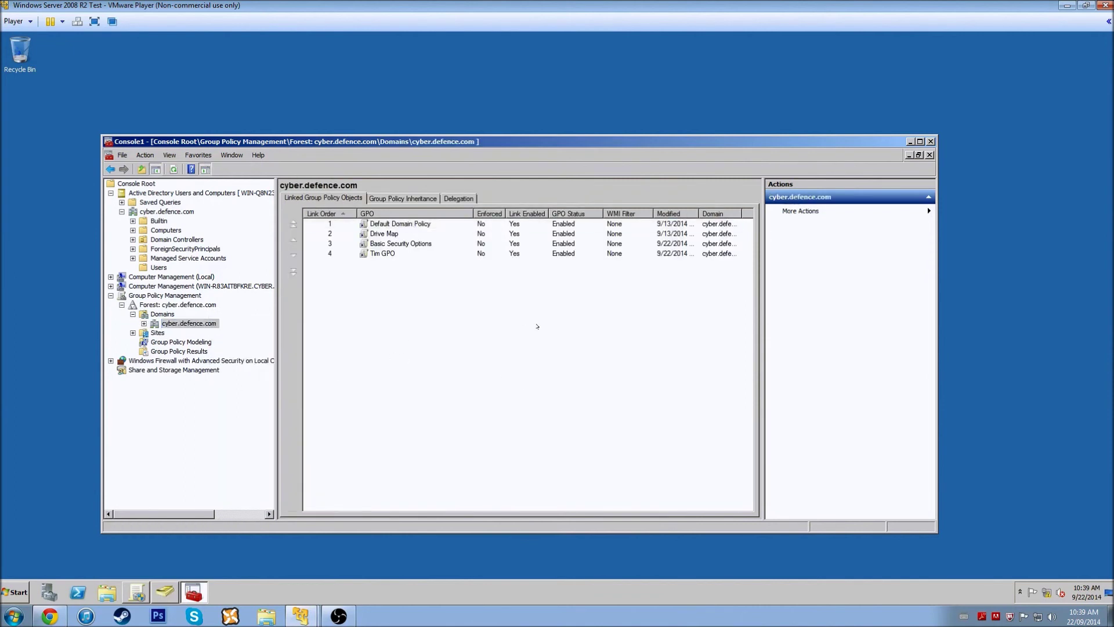
pyautogui.click(132, 370)
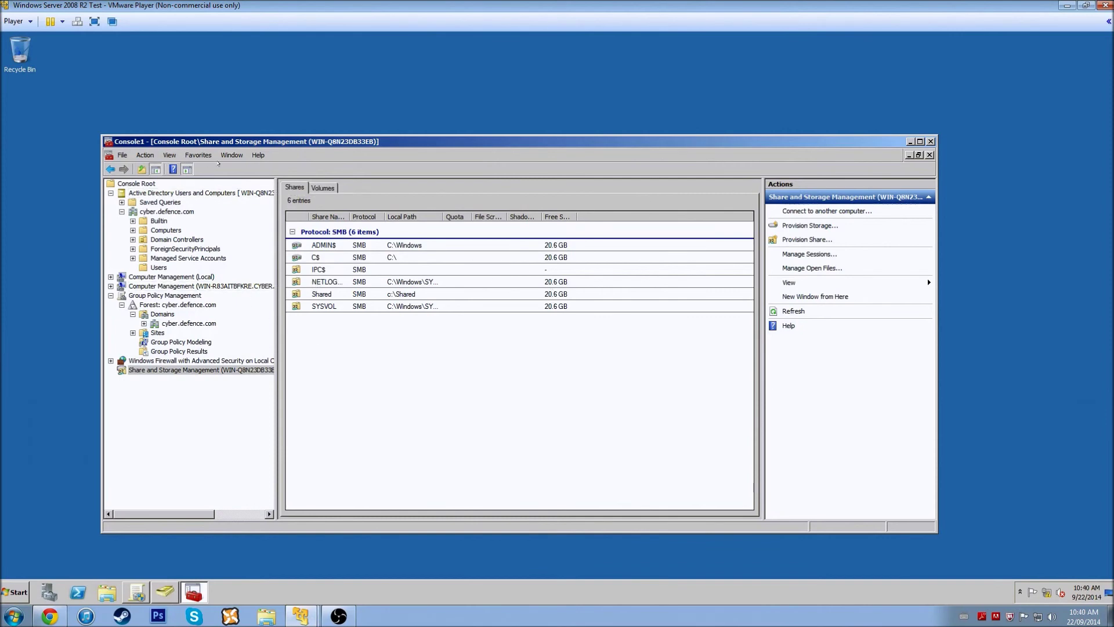
# Save the custom console to the Desktop as General Console.
pyautogui.click(124, 155)
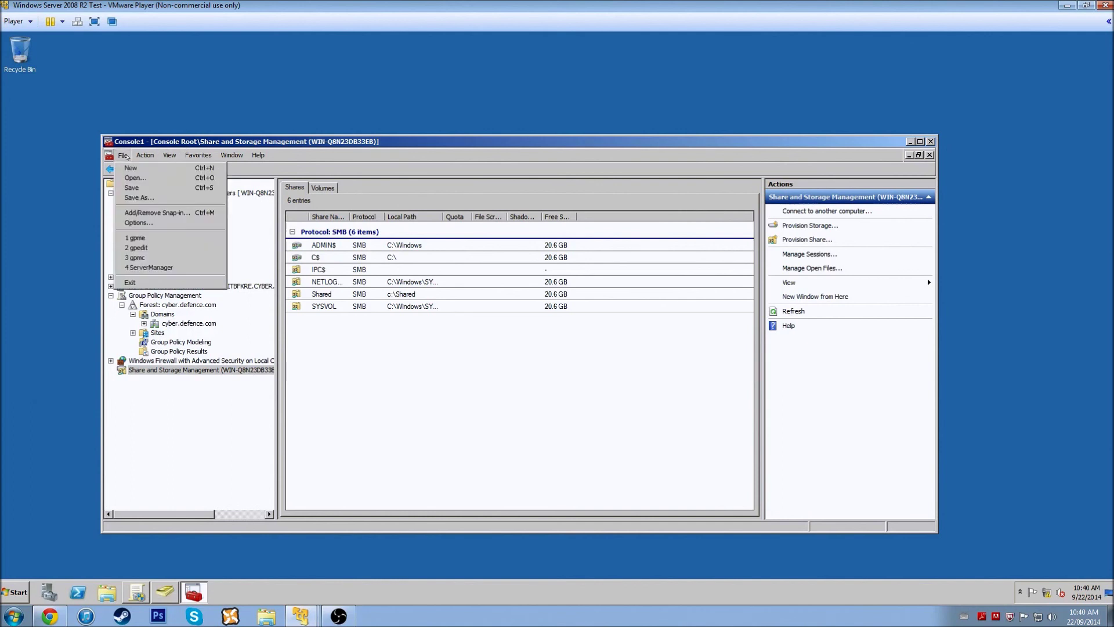
pyautogui.click(139, 198)
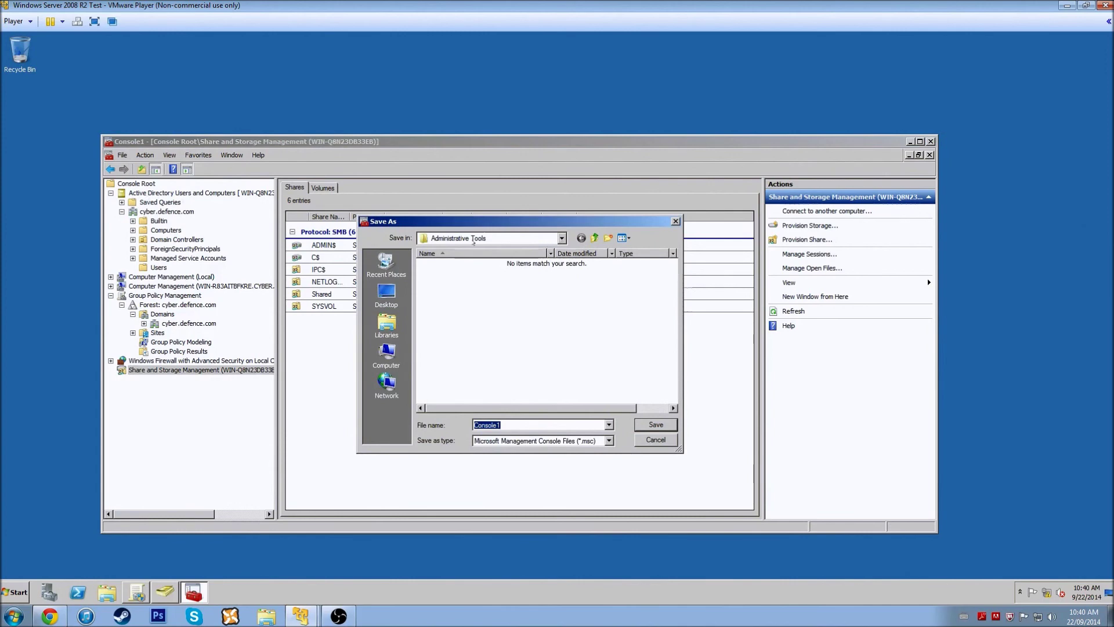
pyautogui.click(387, 296)
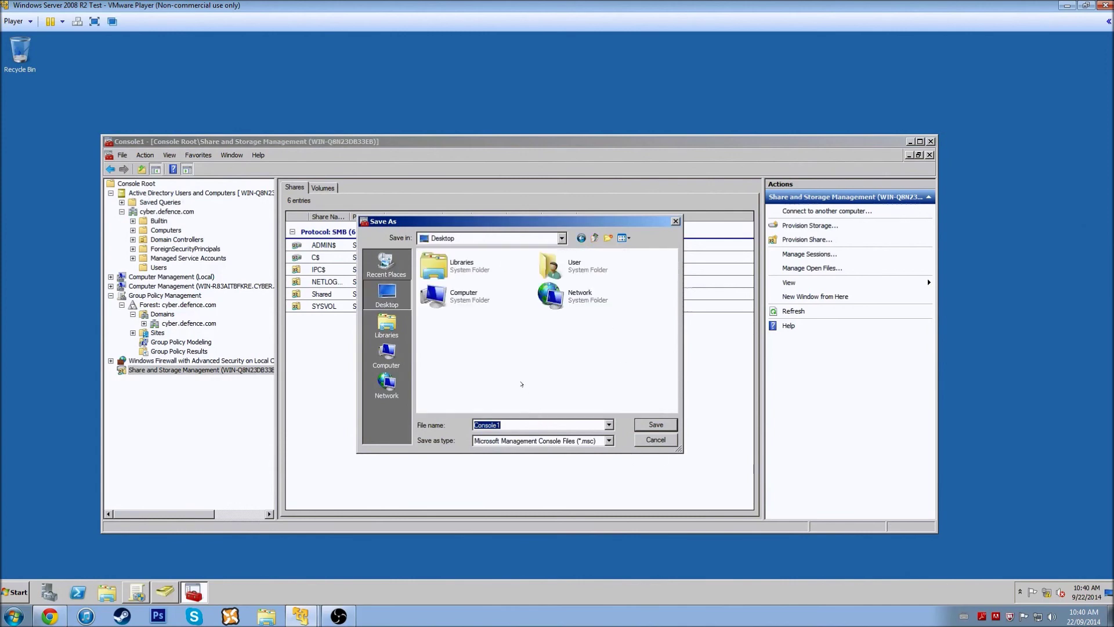
pyautogui.write('SharesShares Console')
pyautogui.press('Return')
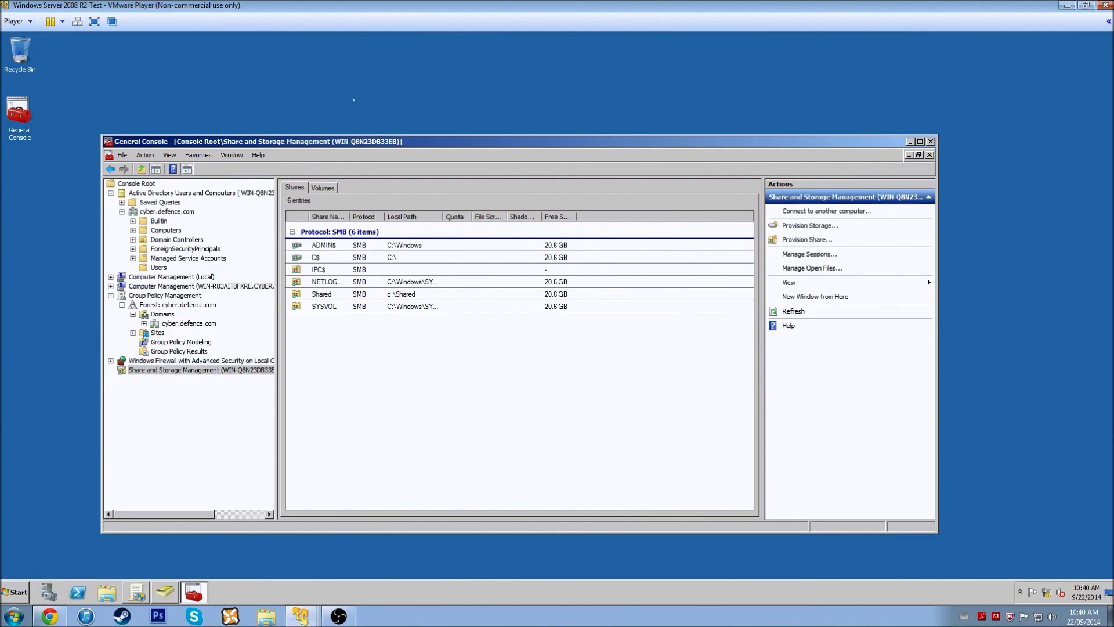
# Close and reopen General Console from the desktop, allowing it to make changes, and widen its console tree.
pyautogui.click(931, 141)
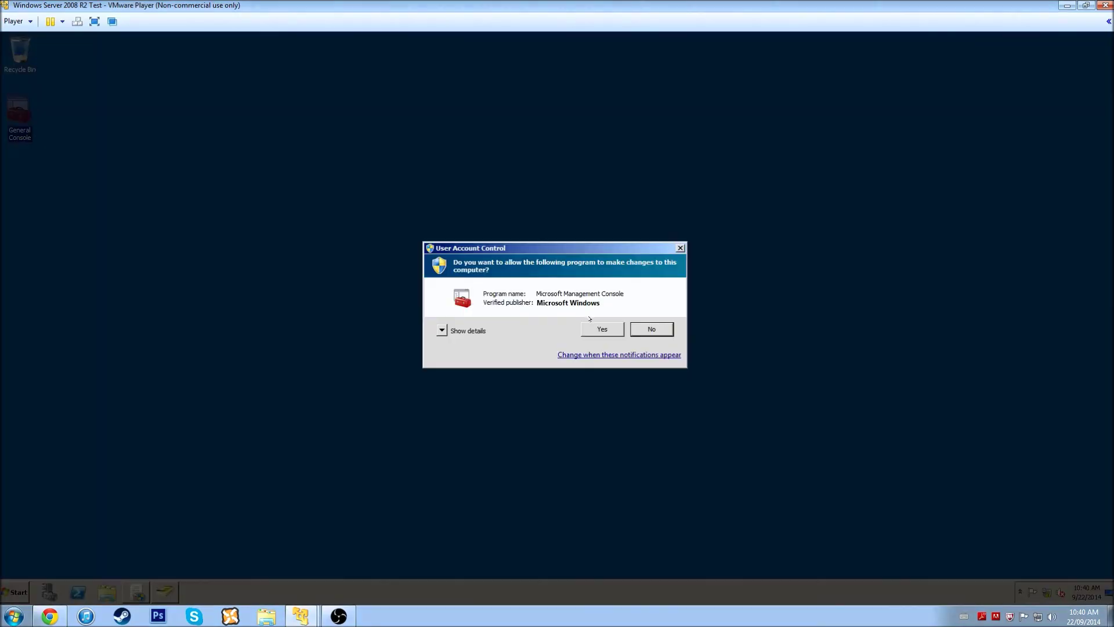
pyautogui.click(598, 326)
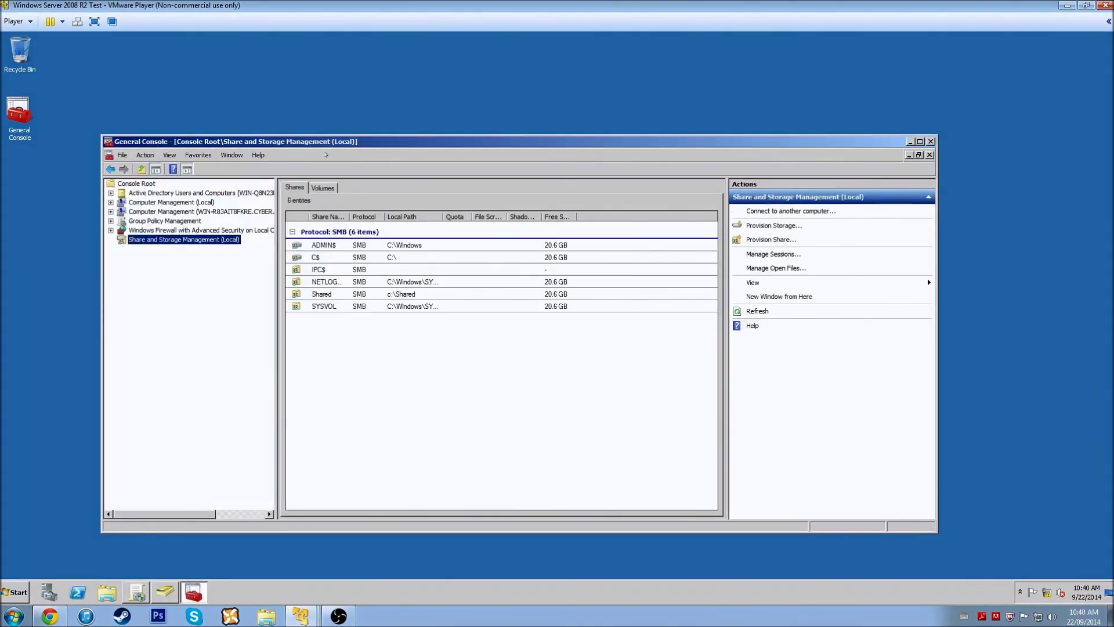
pyautogui.moveTo(277, 360); pyautogui.dragTo(336, 360)
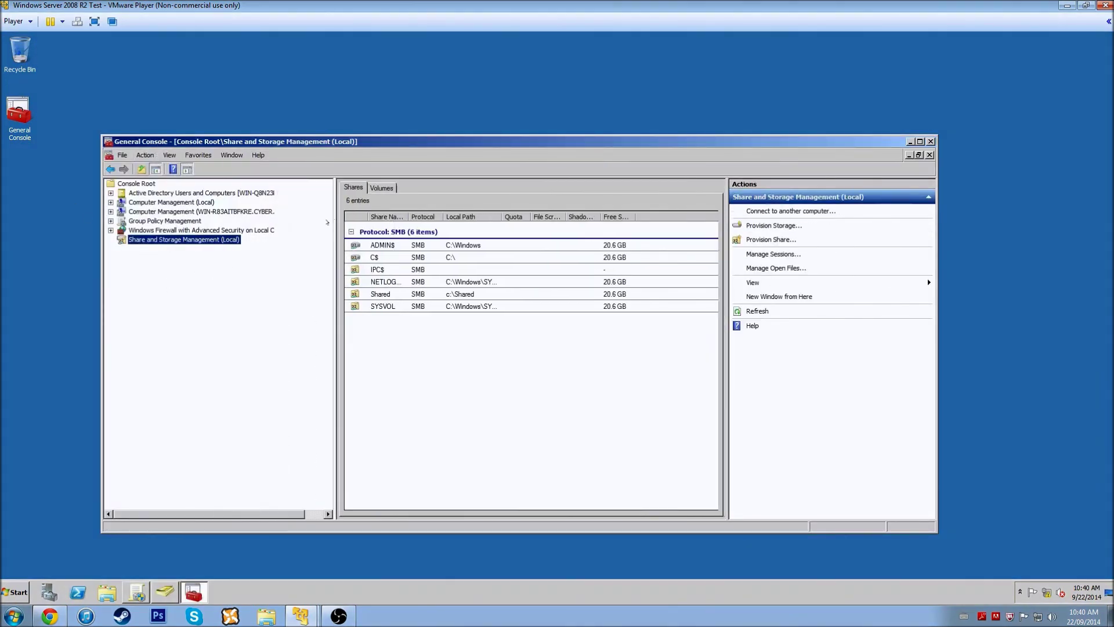